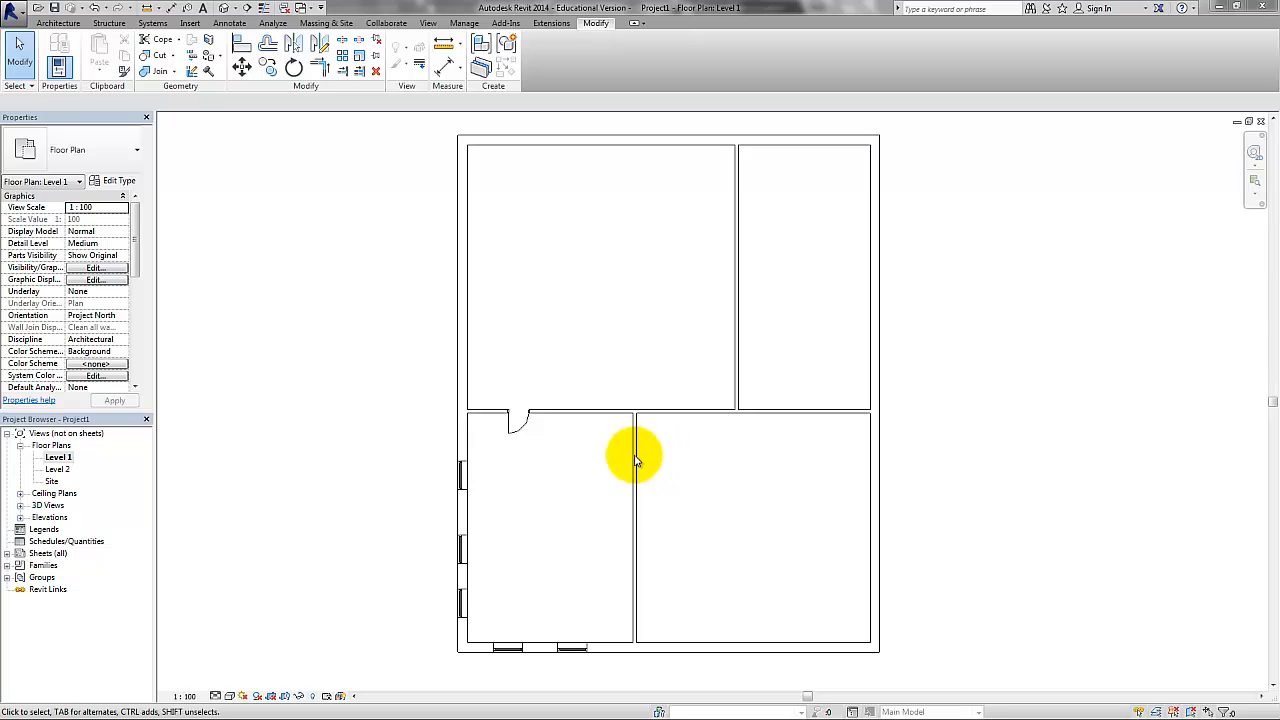
Set the Fire Rating of the Generic - 150mm (Interior) wall type to 30, using the vertical partition between the two lower rooms.
click(634, 458)
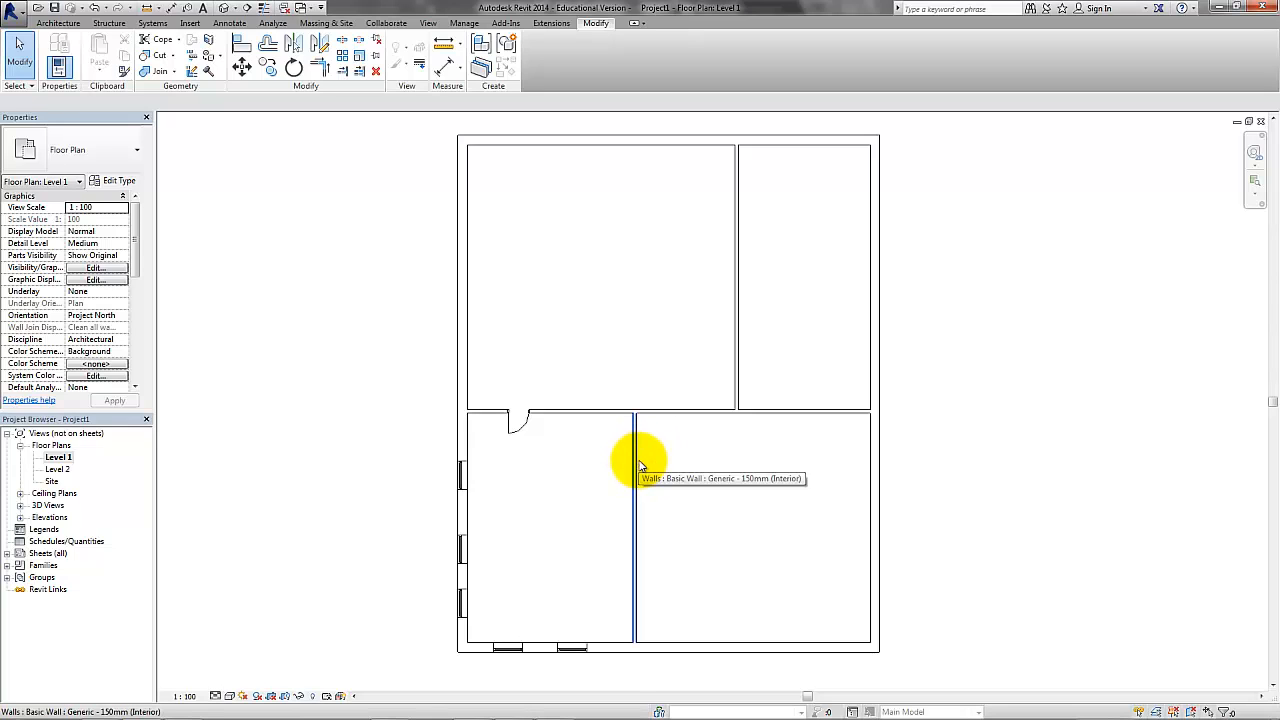
click(636, 461)
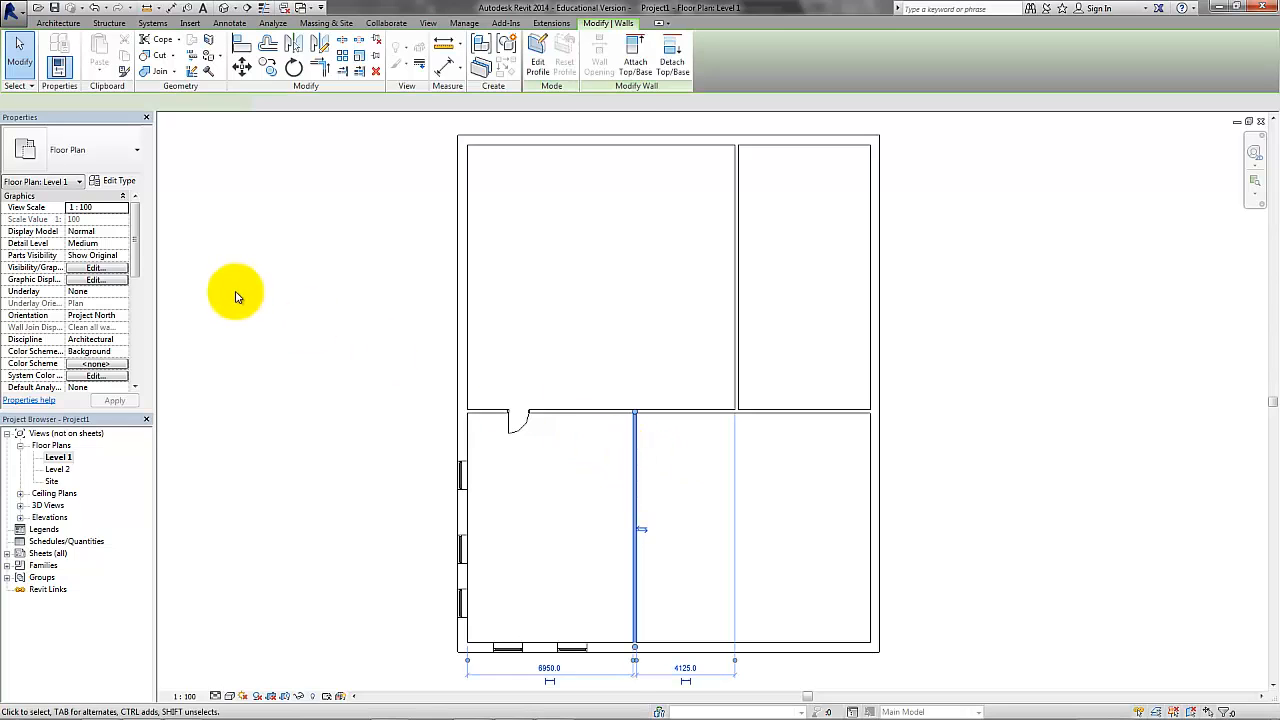
click(120, 183)
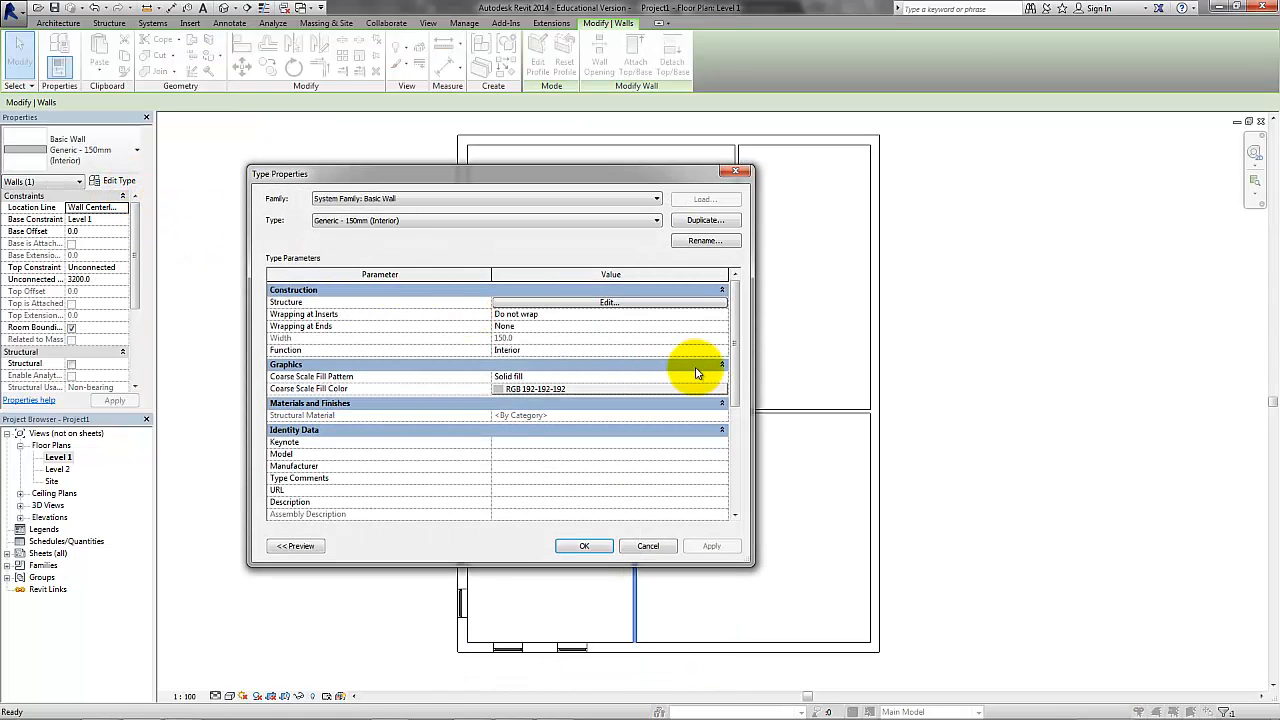
drag(735, 346, 734, 425)
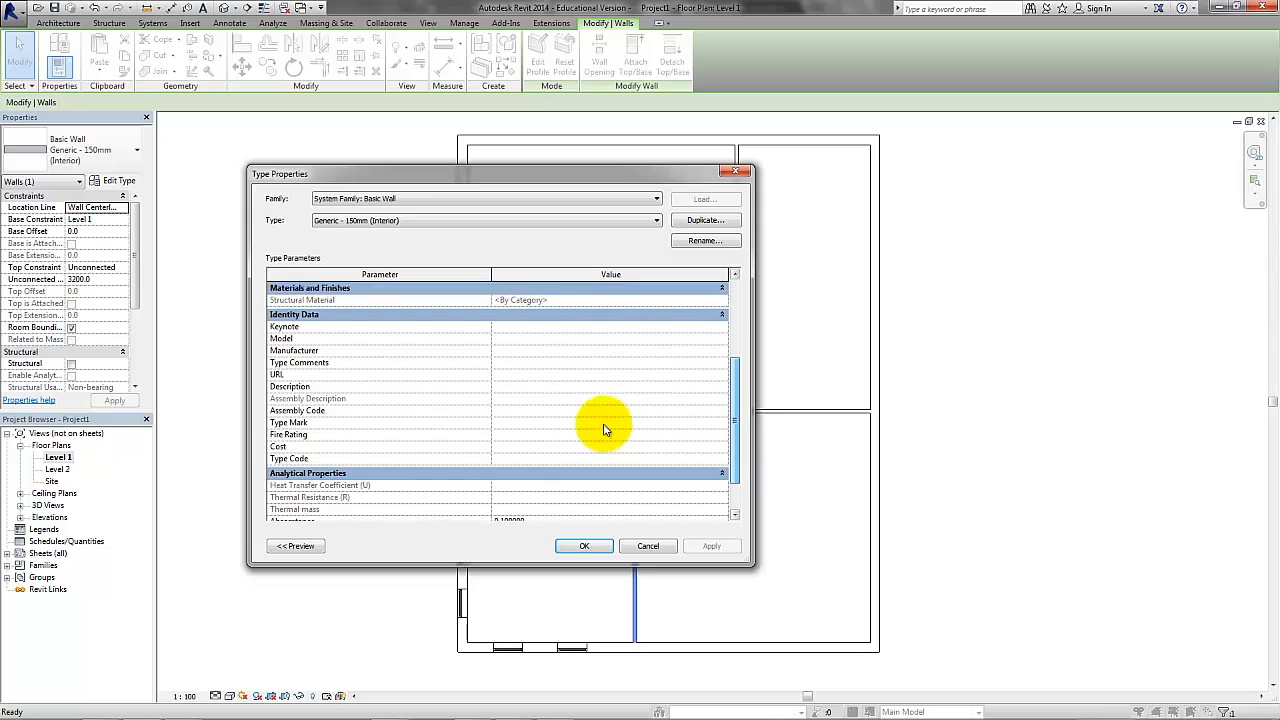
click(570, 438)
click(721, 434)
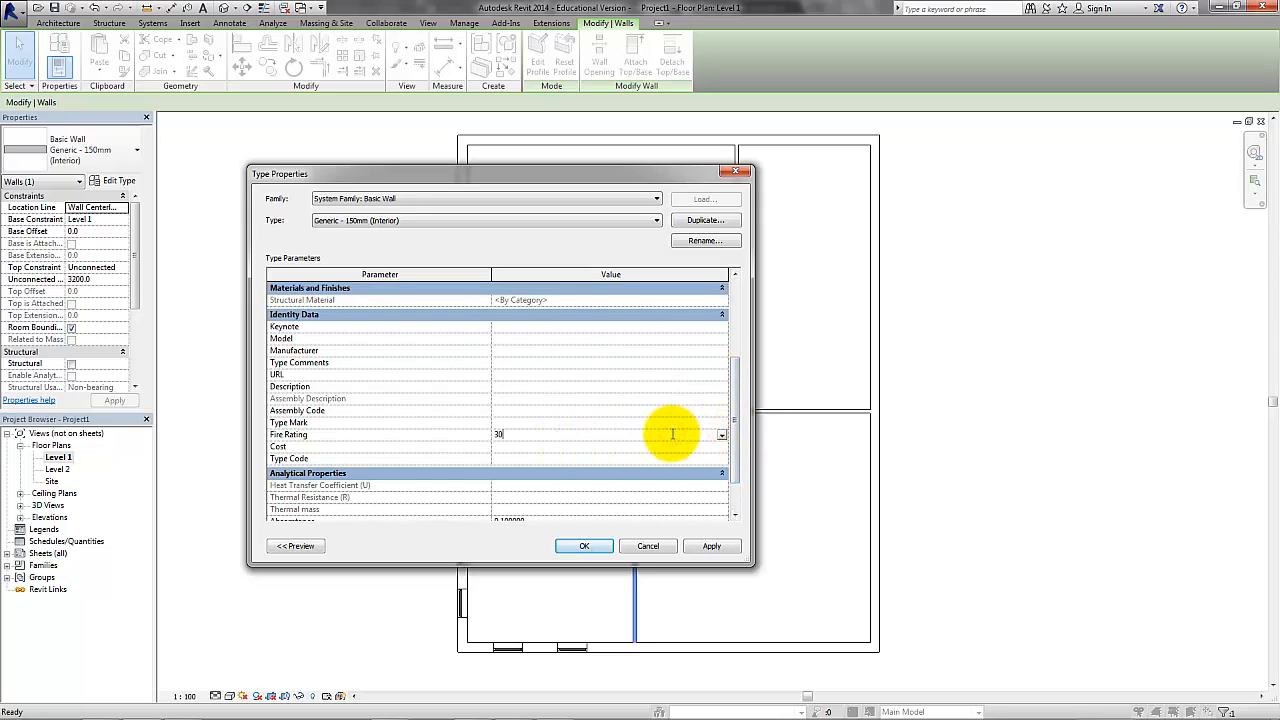
text(30)
click(706, 545)
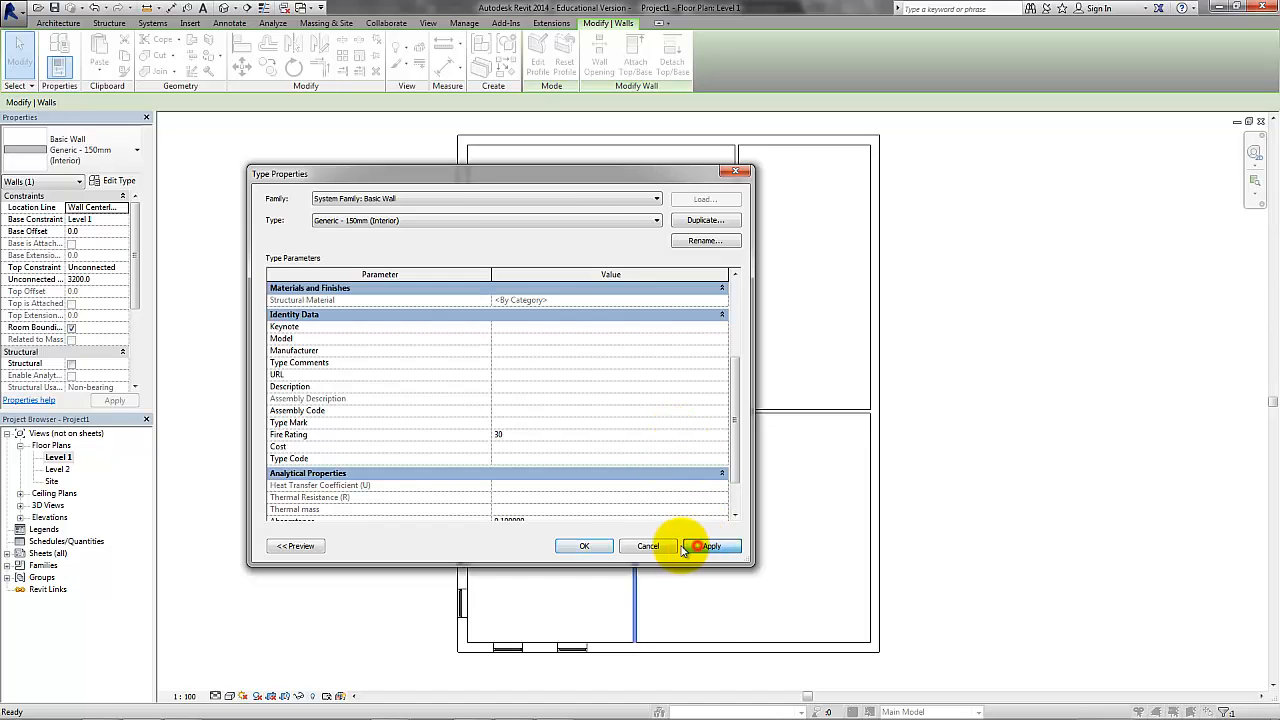
click(591, 546)
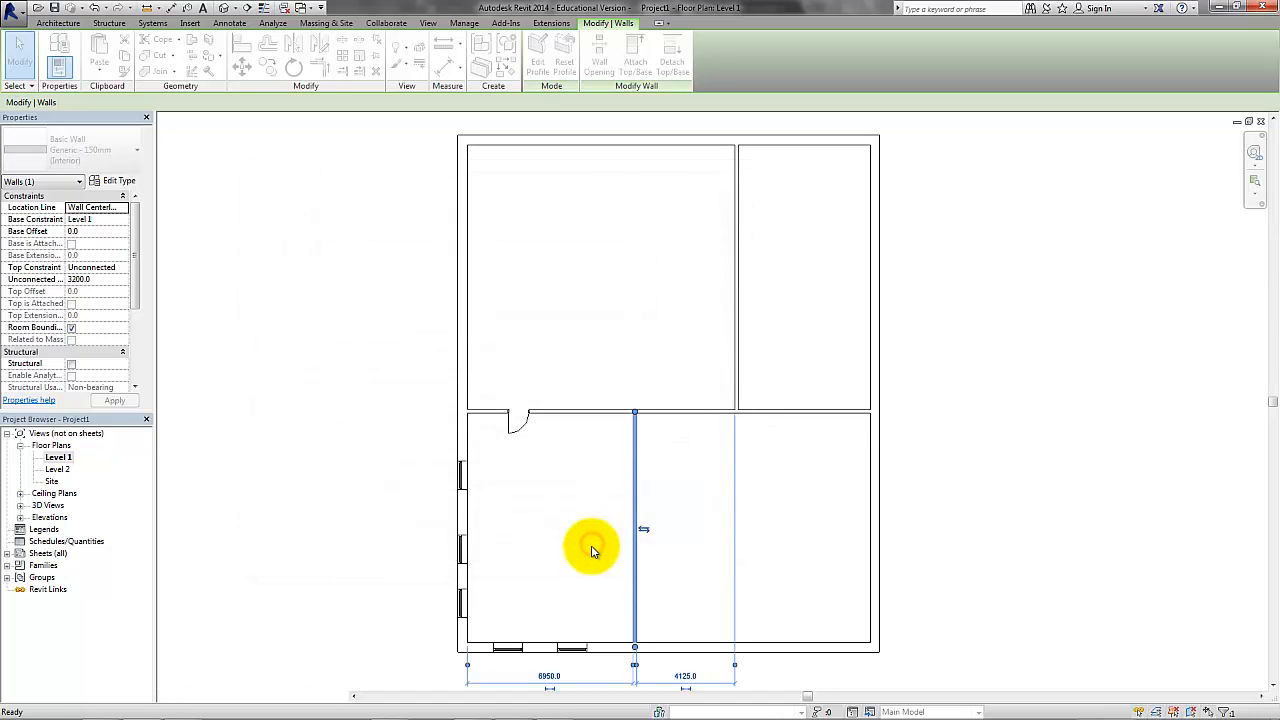
click(586, 546)
Set the Fire Rating of the Generic - 400mm (Exterior) wall type to 60 through the building's left outer wall.
click(464, 436)
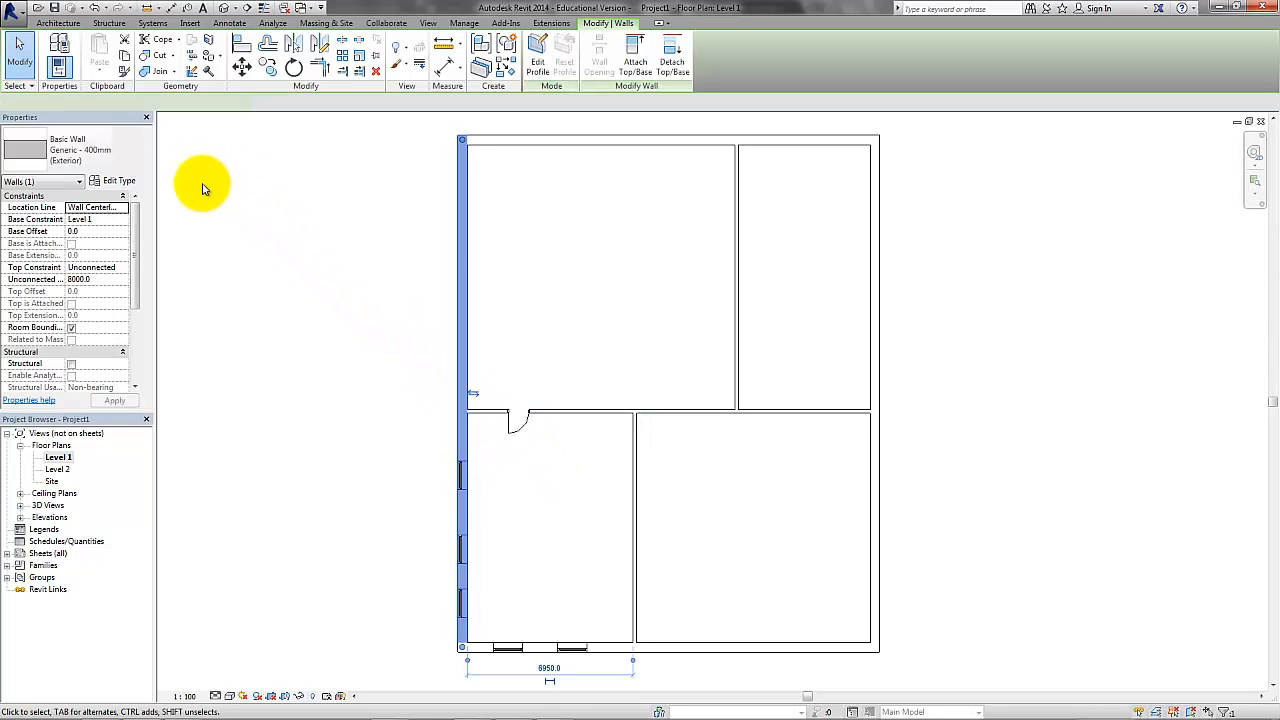
click(122, 181)
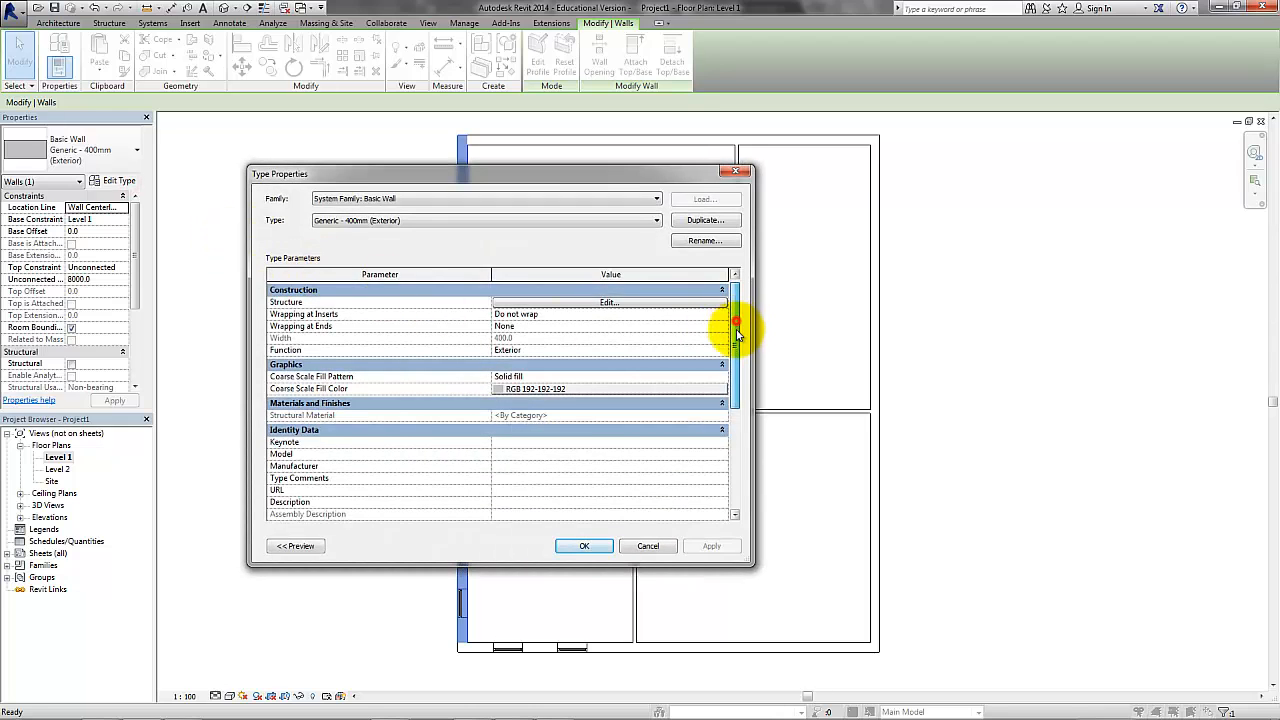
drag(736, 335, 608, 403)
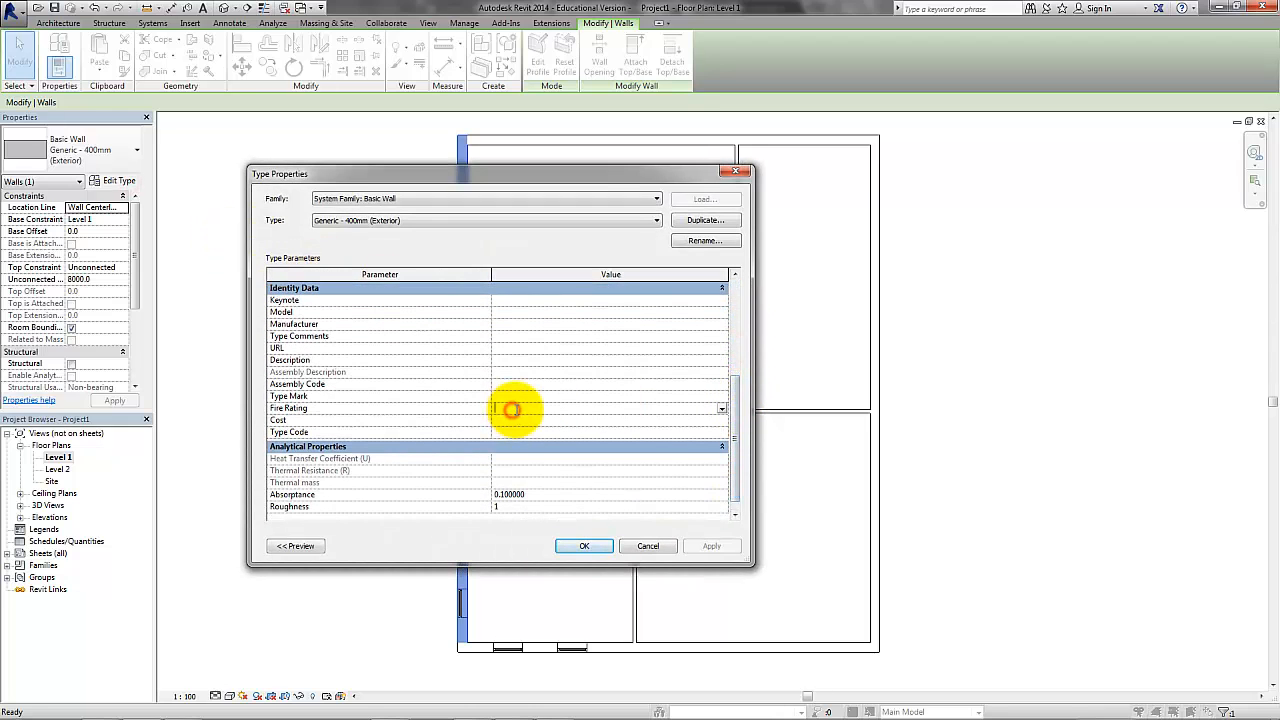
click(722, 408)
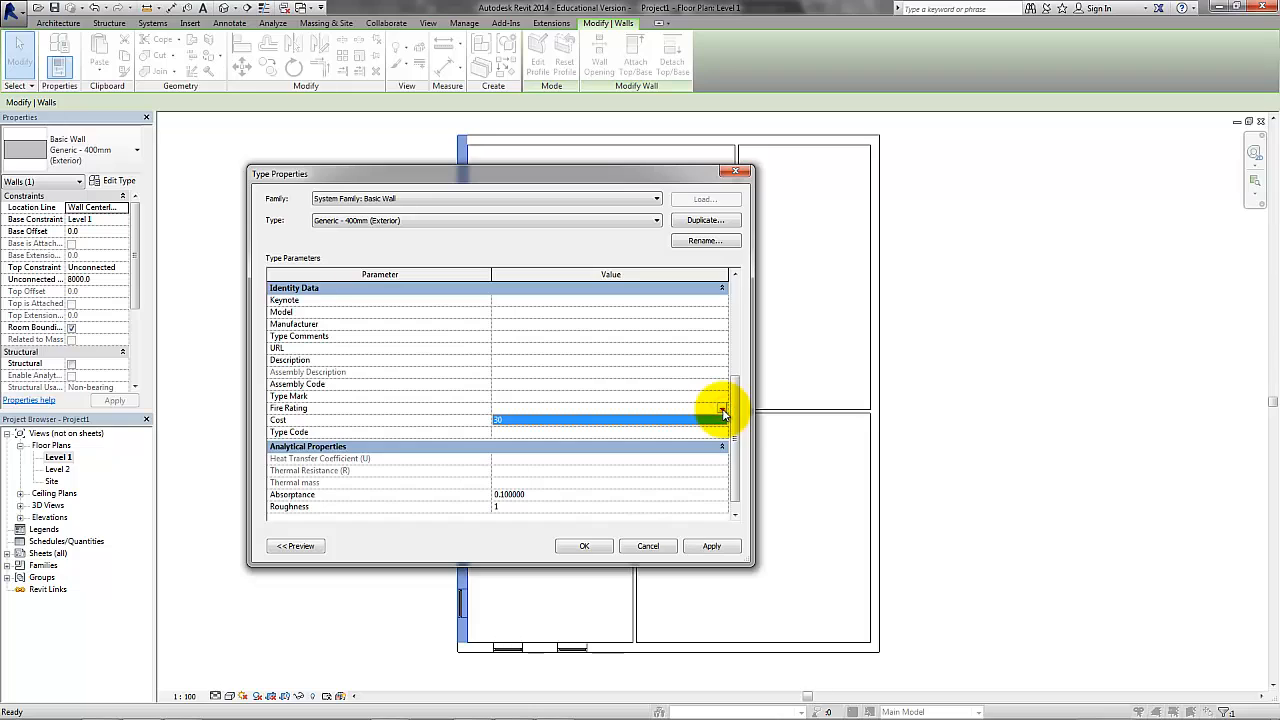
click(722, 408)
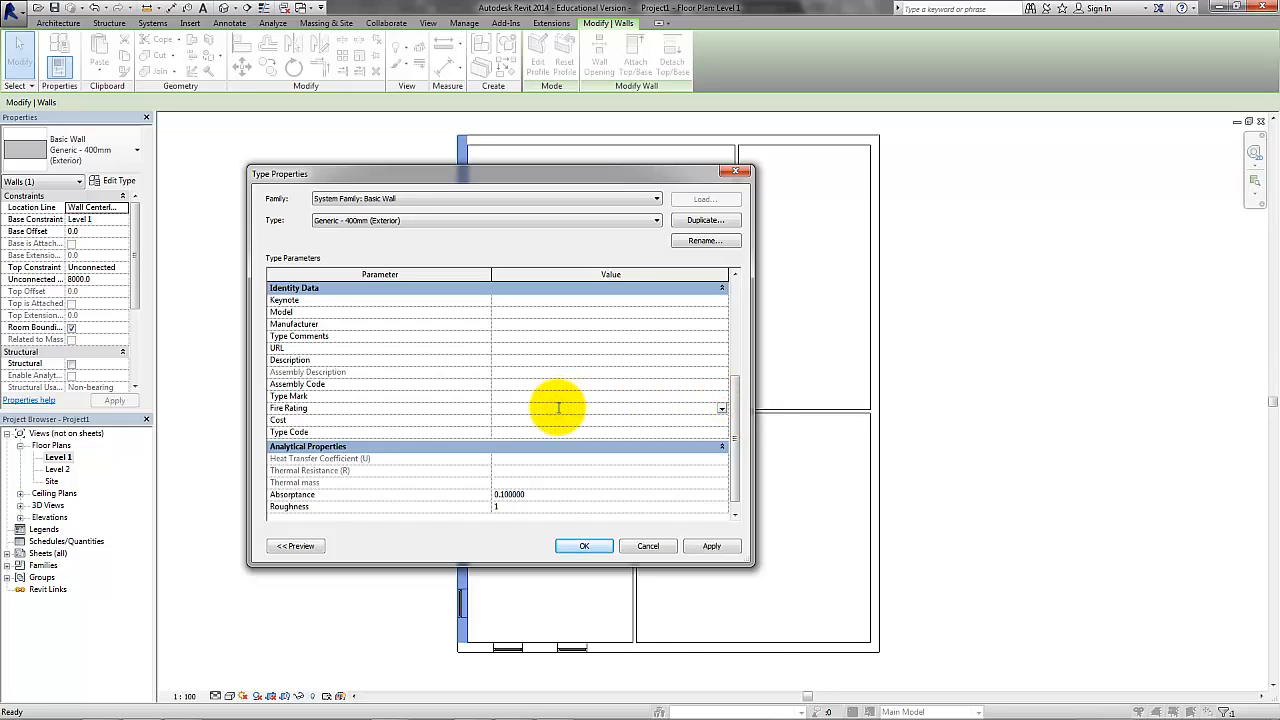
click(708, 547)
click(602, 552)
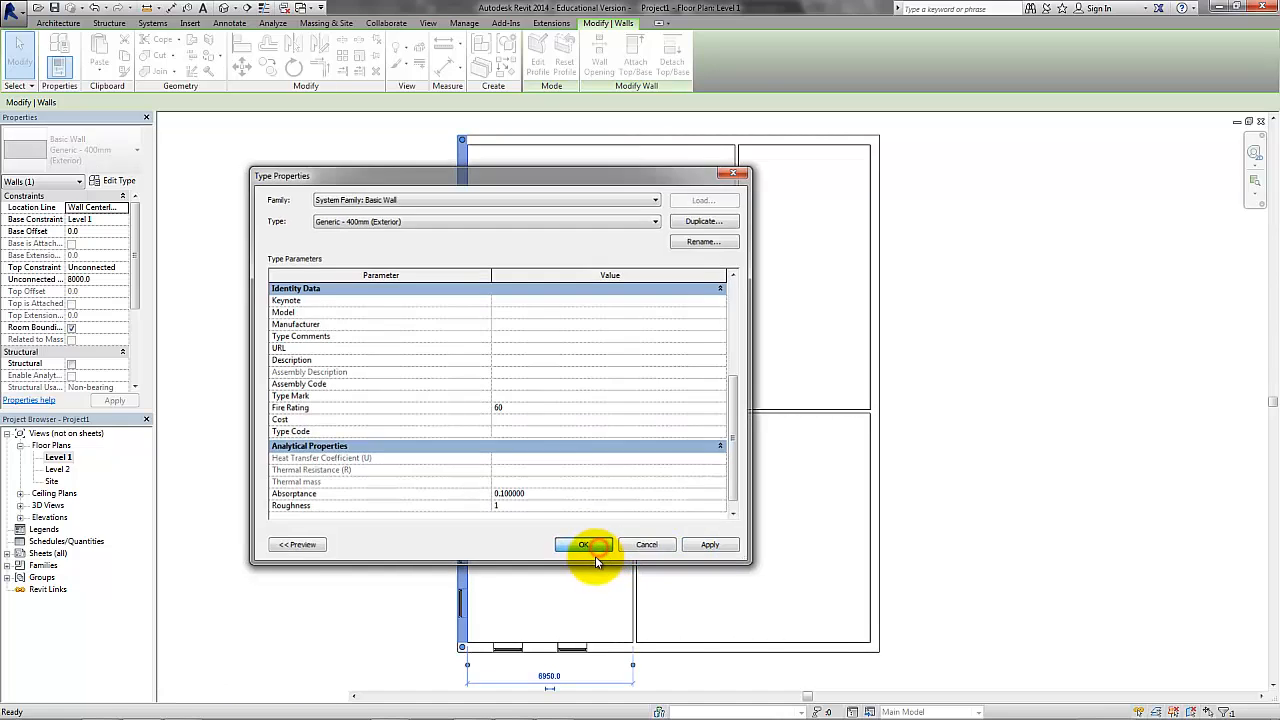
click(365, 530)
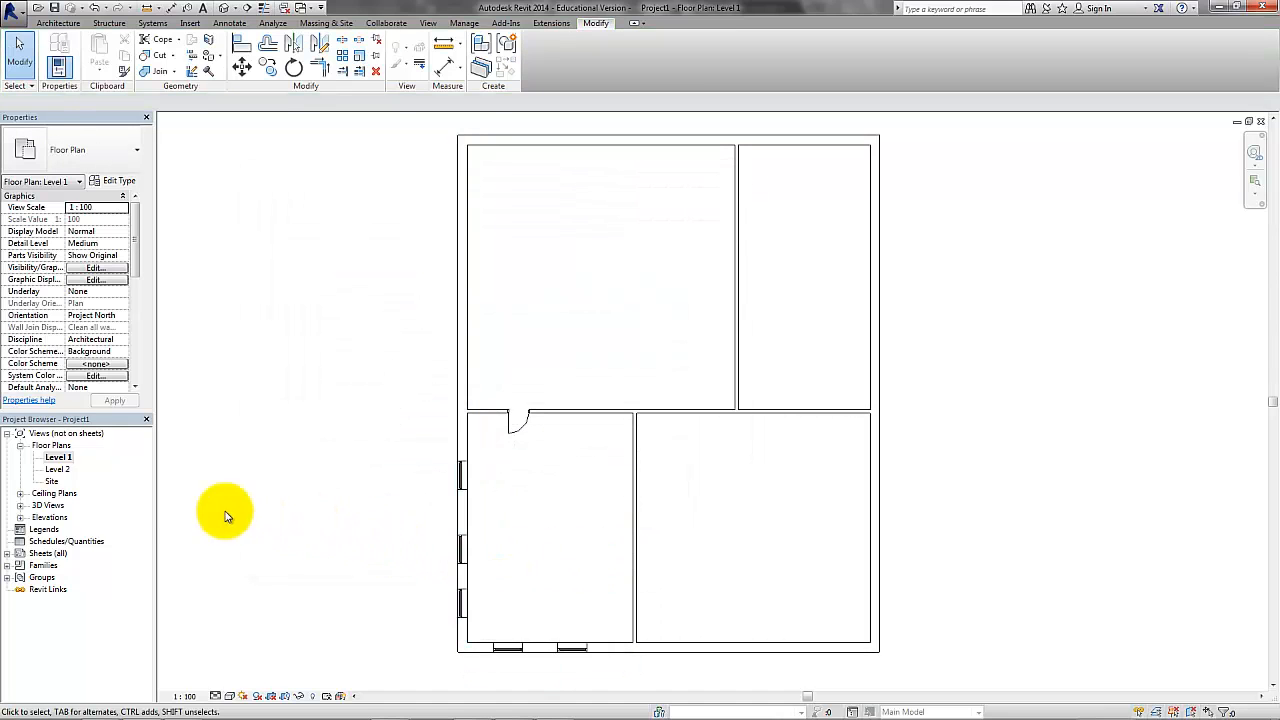
Duplicate the Level 1 floor plan view without detailing and rename the copy Level 1 Fire Plan.
right_click(60, 457)
mouse_move(230, 286)
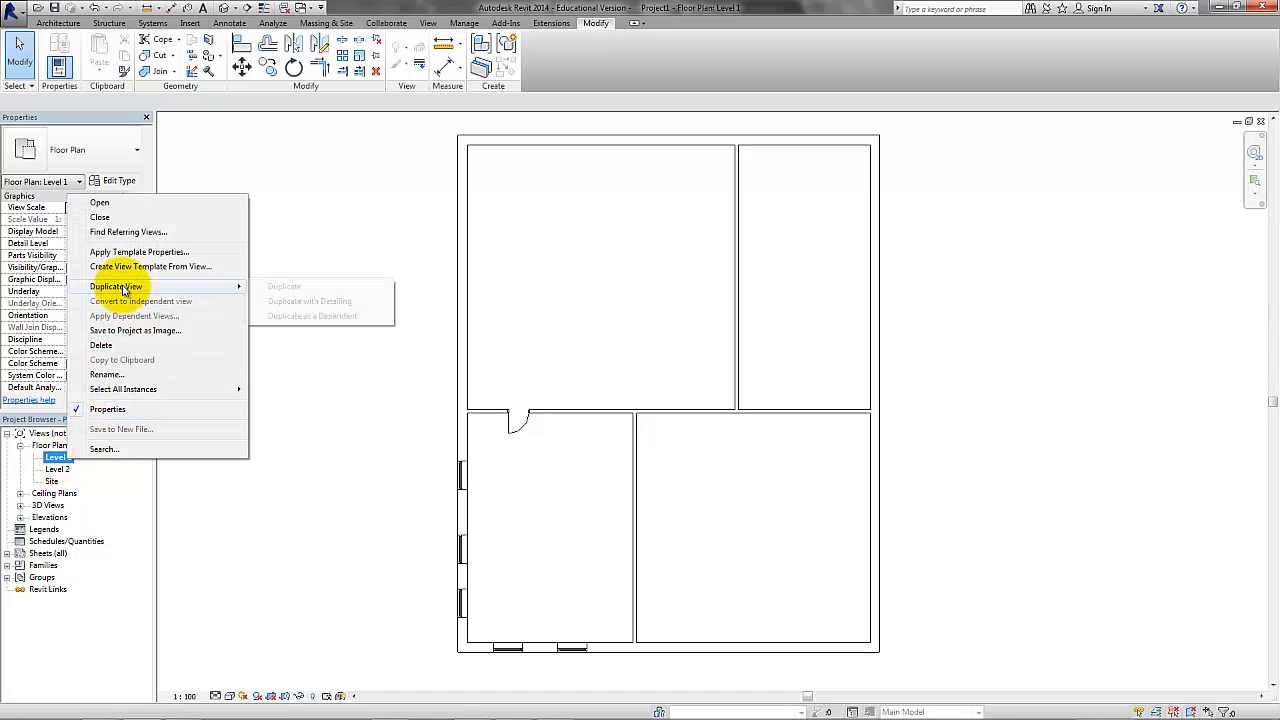
click(287, 288)
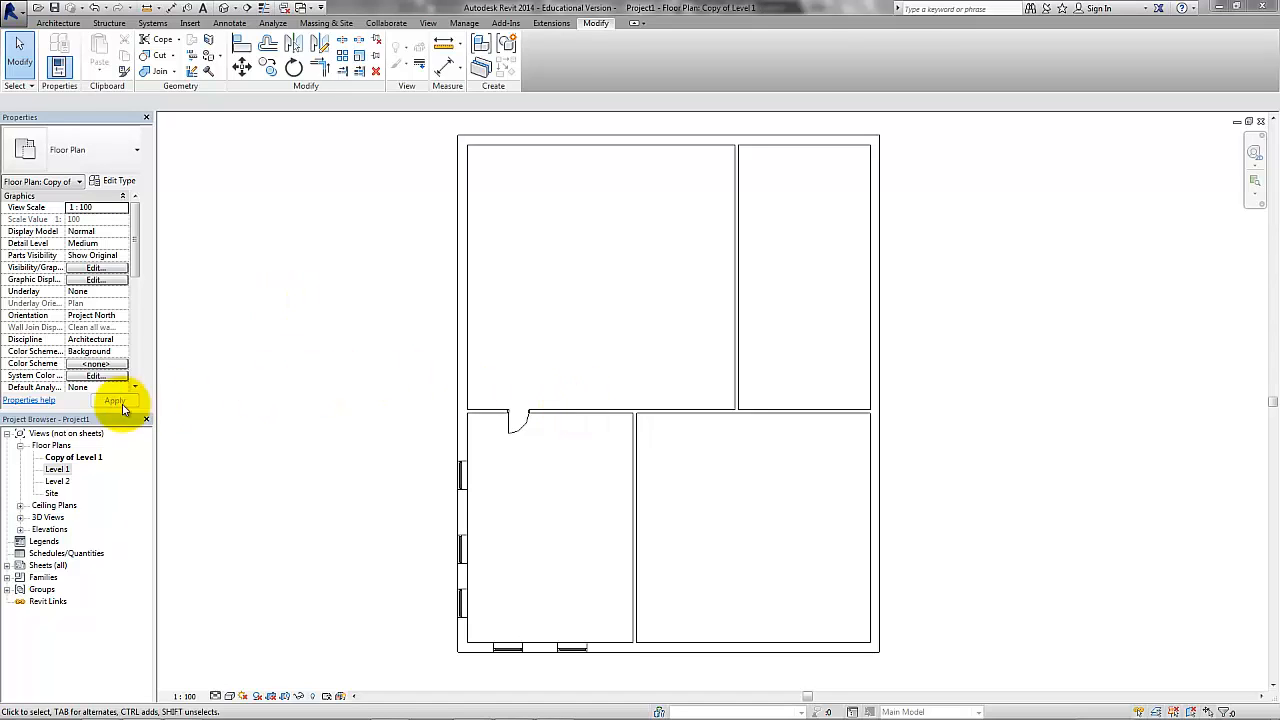
right_click(70, 457)
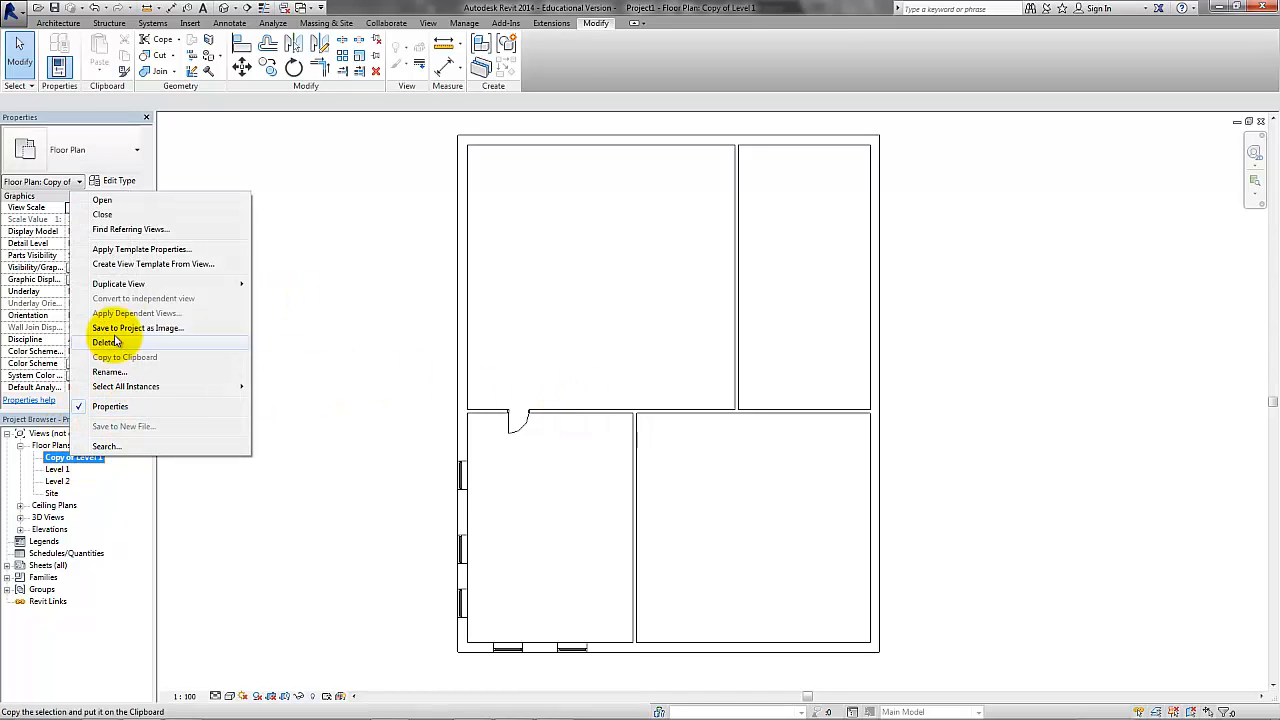
click(121, 373)
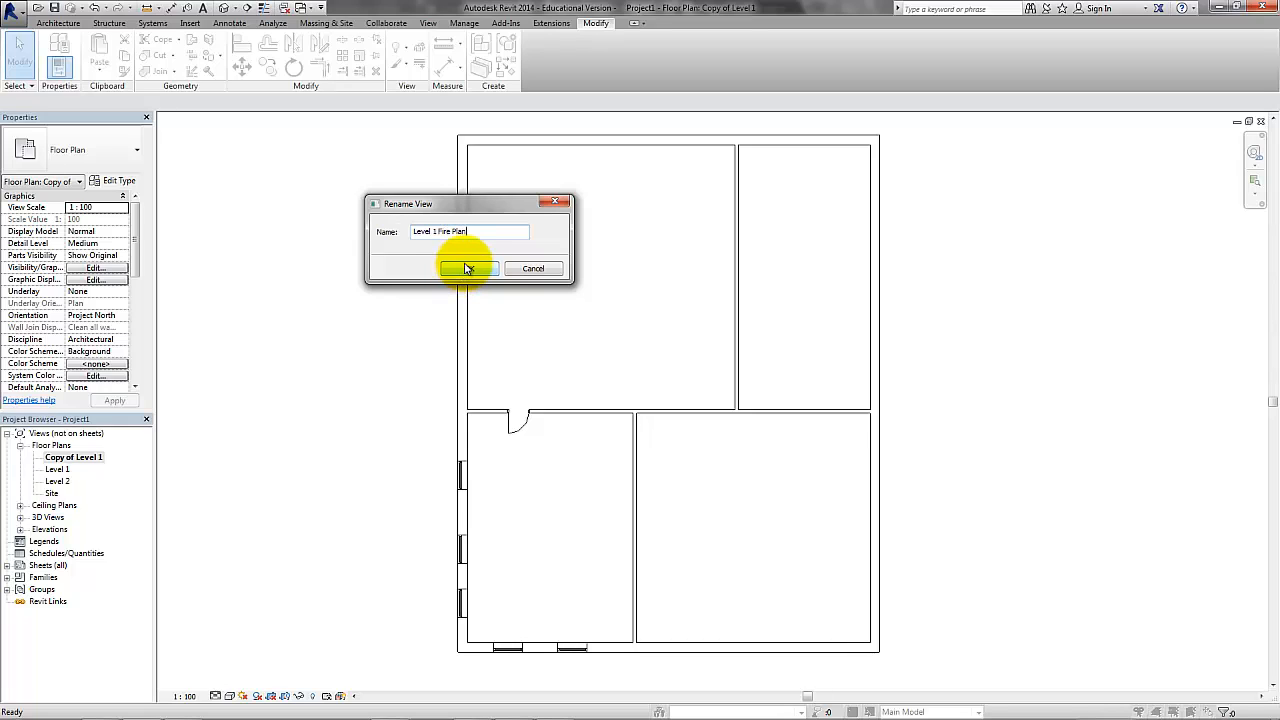
click(466, 270)
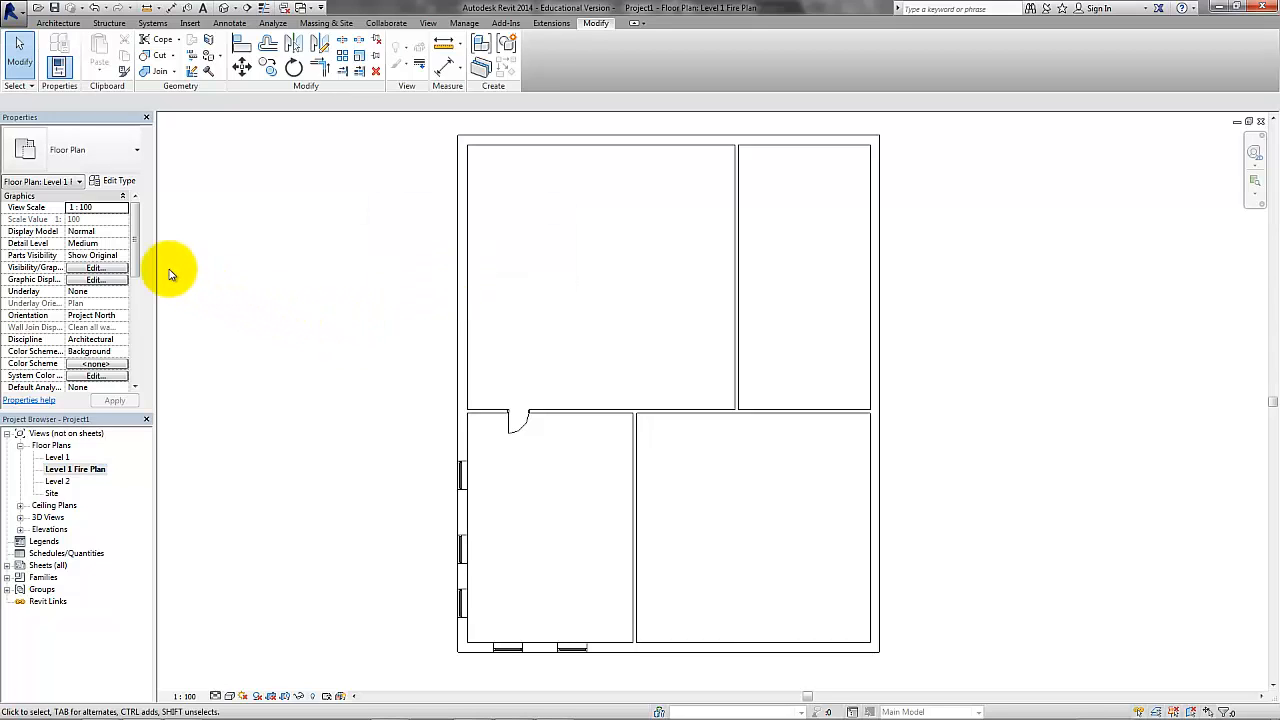
Create a view filter named Fire 30 for the Walls category from the fire plan's visibility/graphic overrides.
click(117, 269)
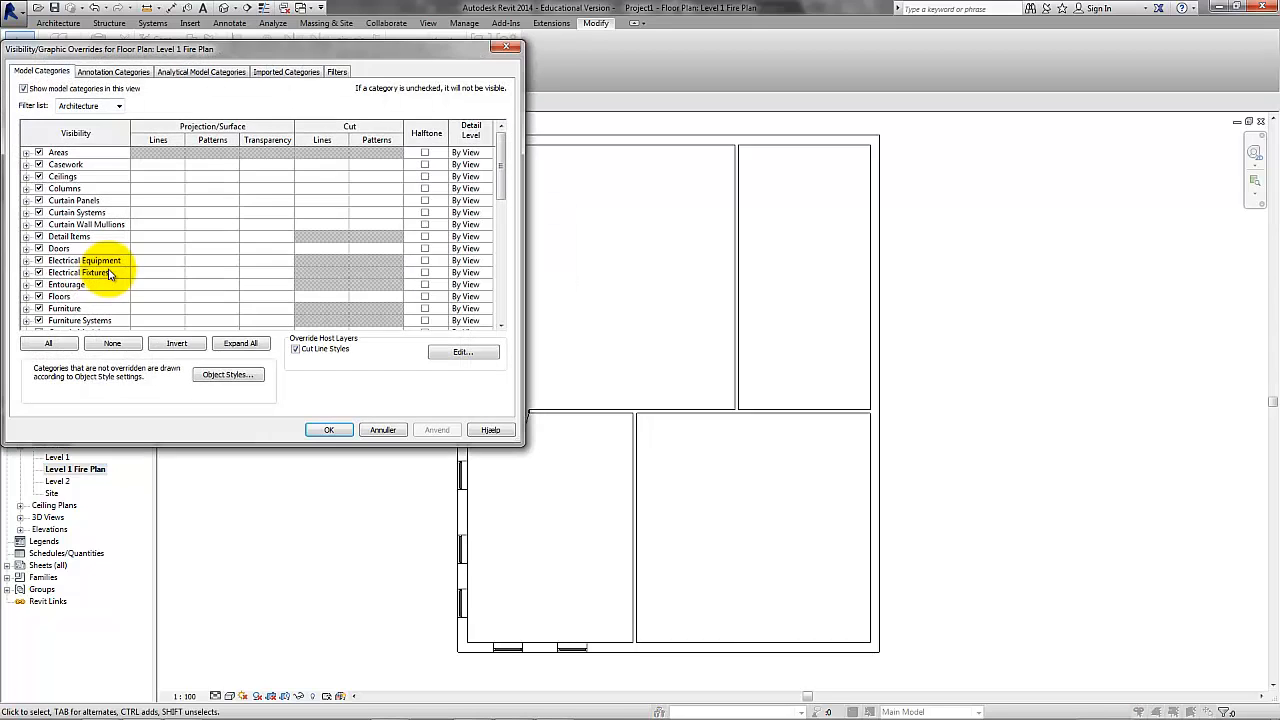
click(339, 75)
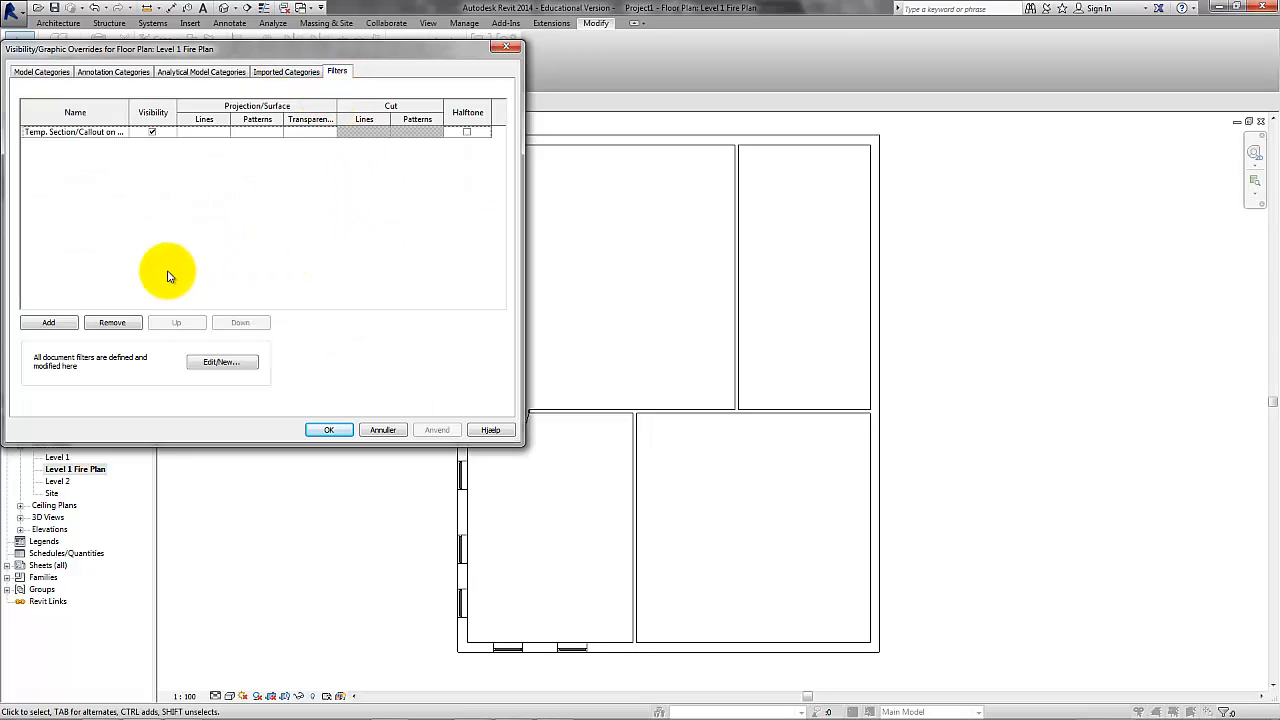
click(42, 322)
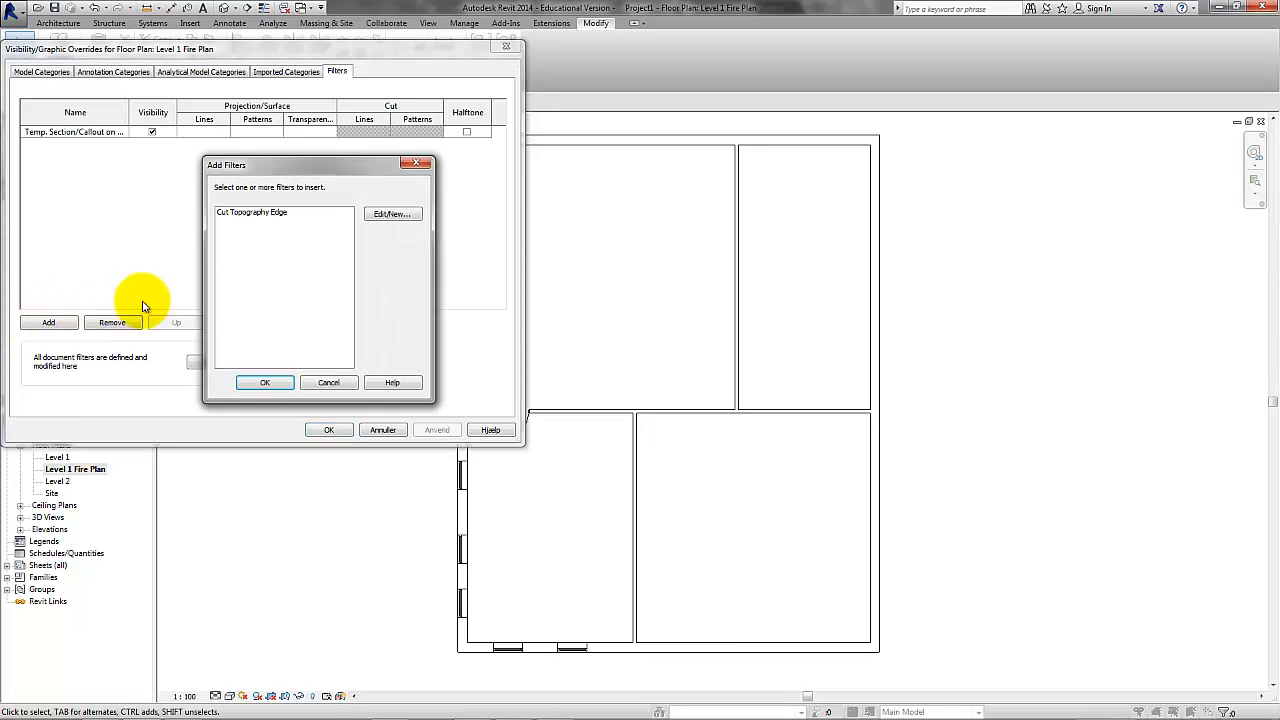
click(393, 216)
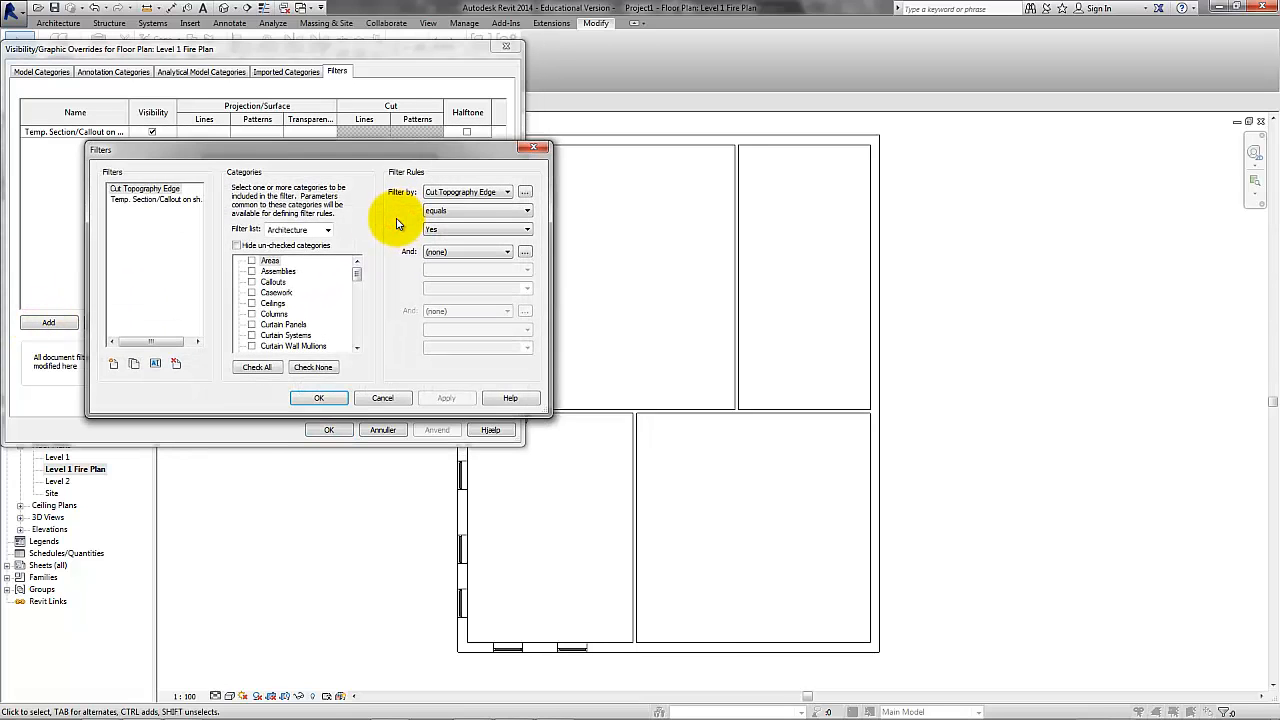
click(114, 364)
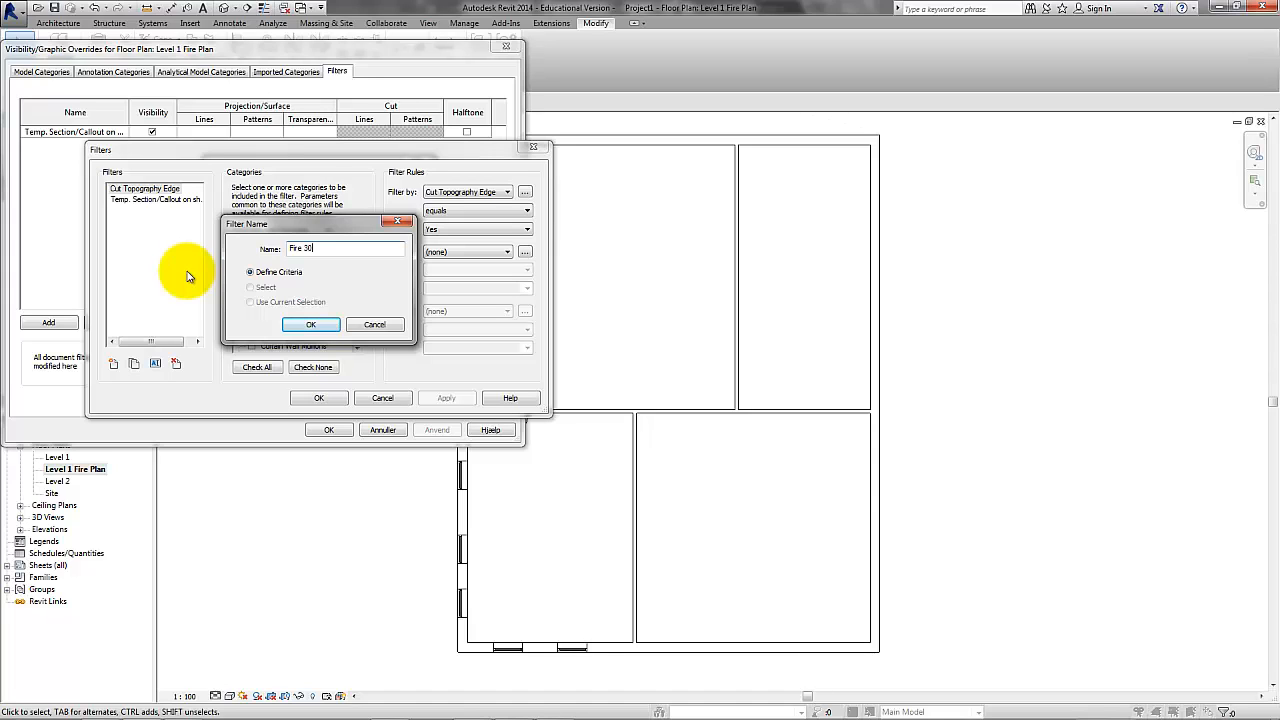
text(Fire 30)
click(310, 324)
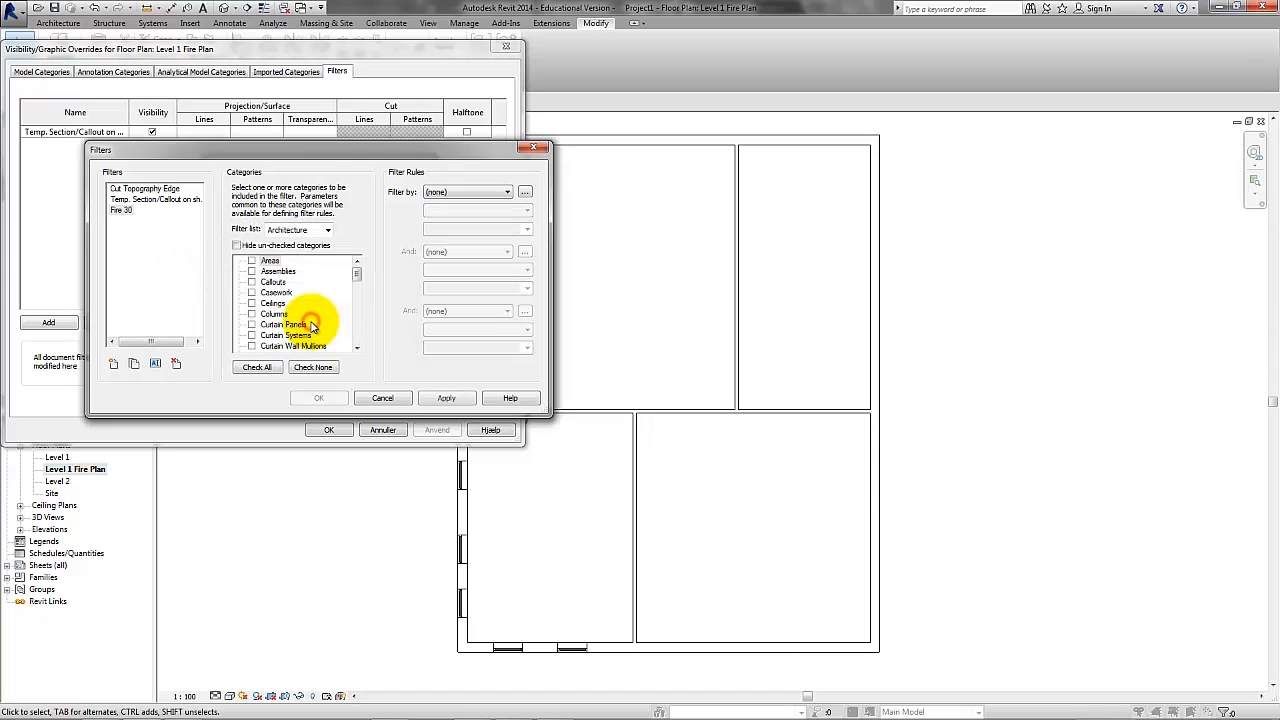
drag(355, 274, 356, 342)
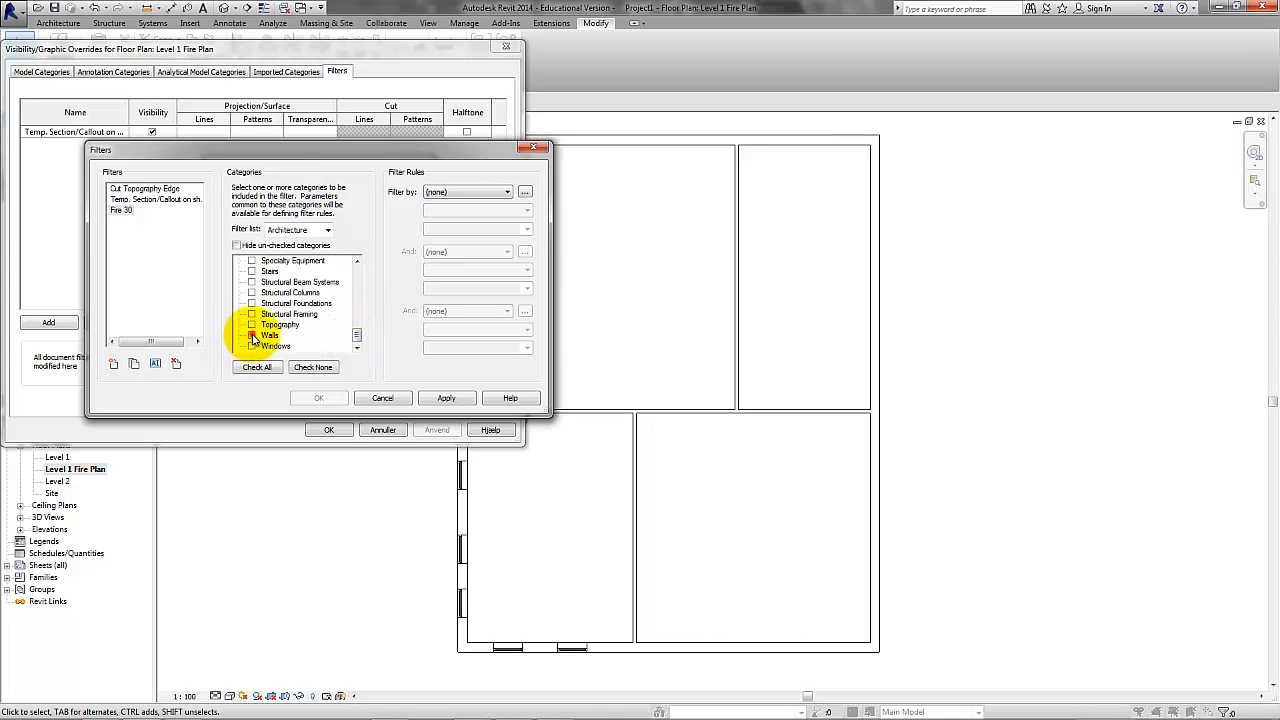
Define the Fire 30 filter rule as Fire Rating equals 30 and save the filter.
click(503, 192)
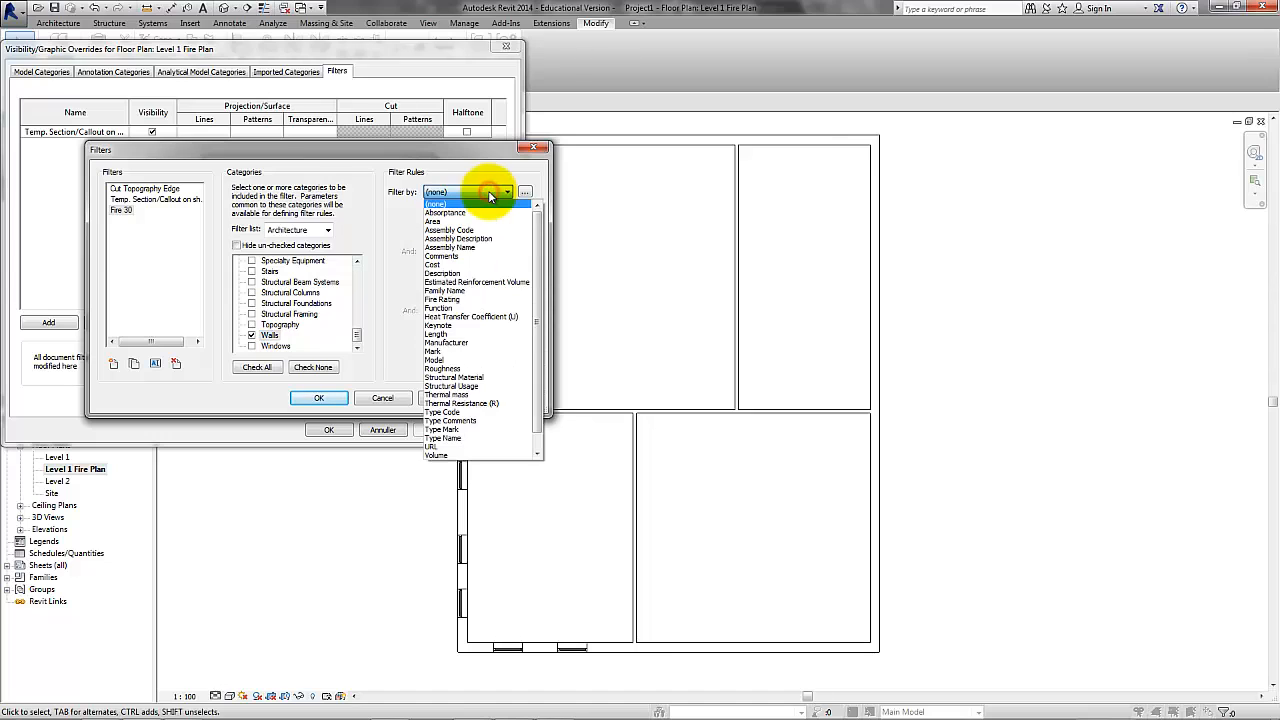
click(449, 300)
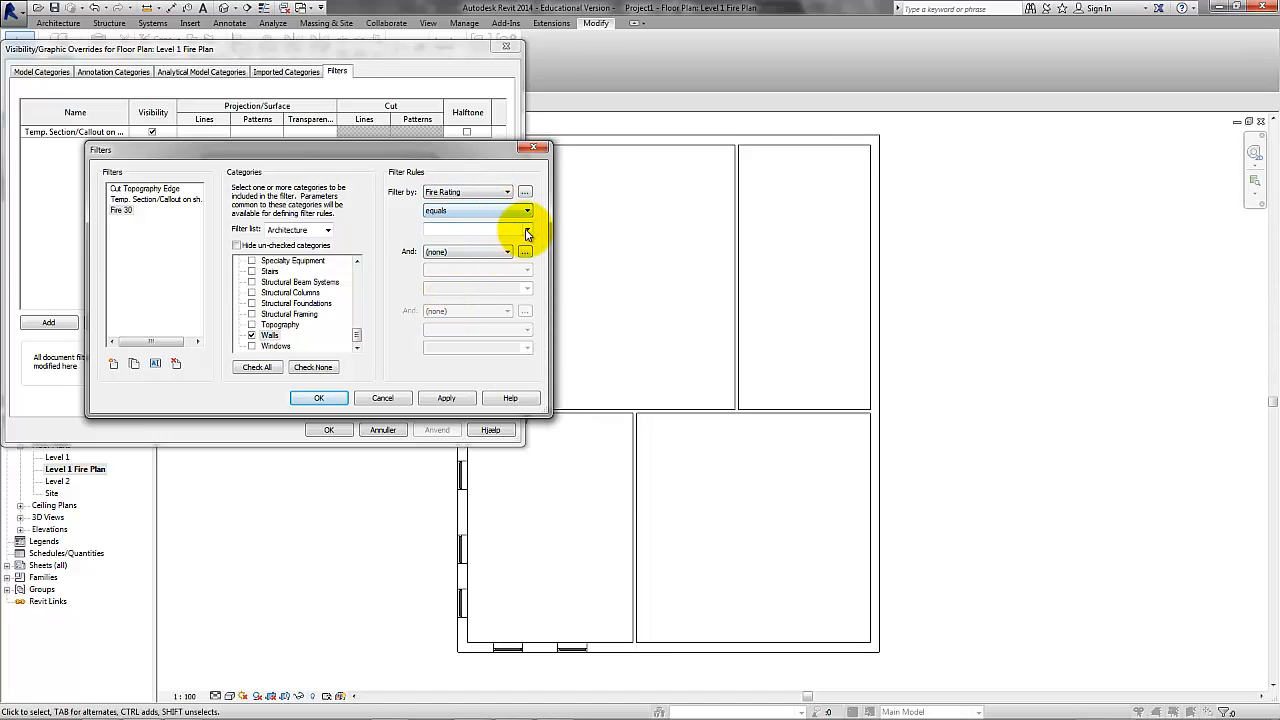
click(518, 229)
click(494, 241)
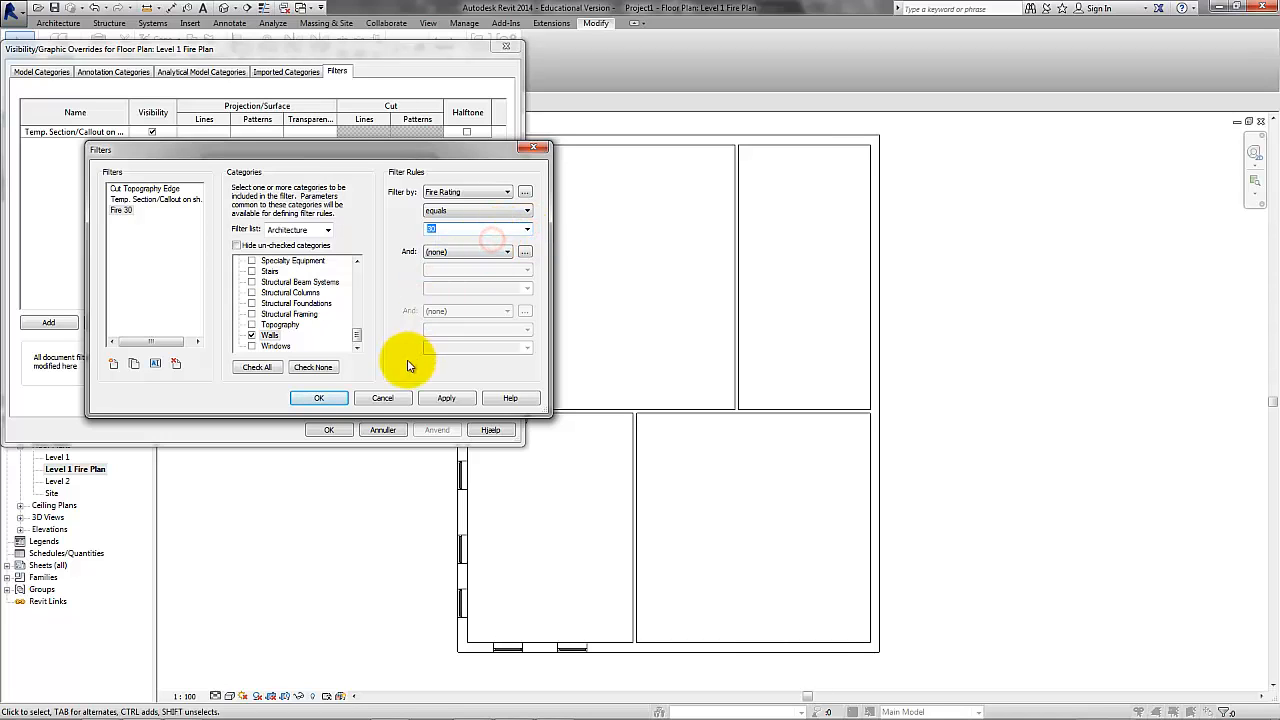
click(445, 398)
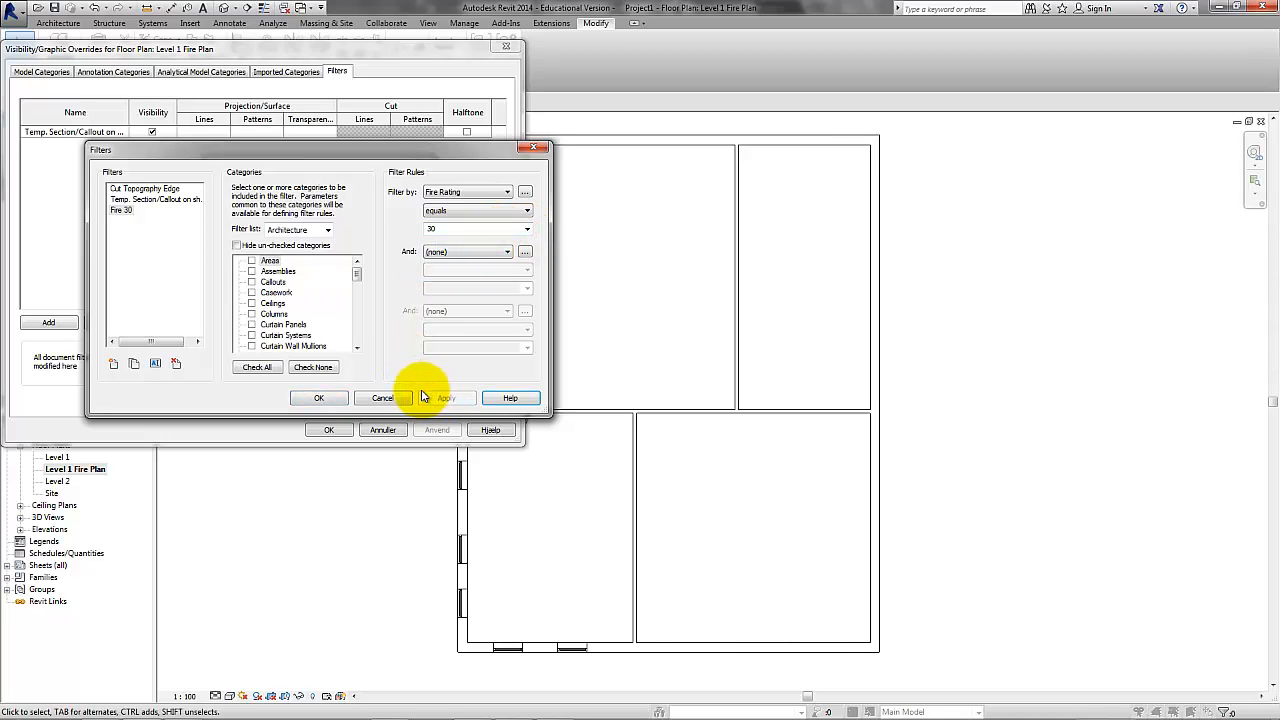
click(341, 398)
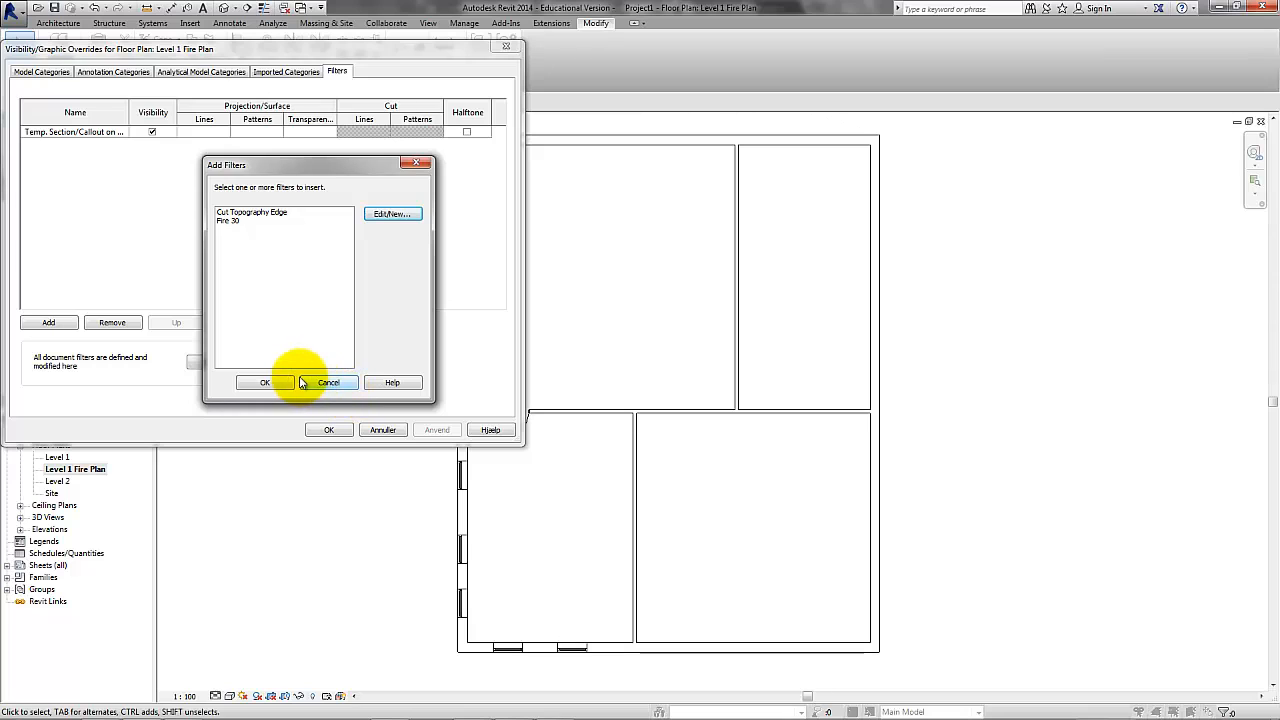
Create a second view filter named Fire 60 and include the Walls category in it.
click(391, 214)
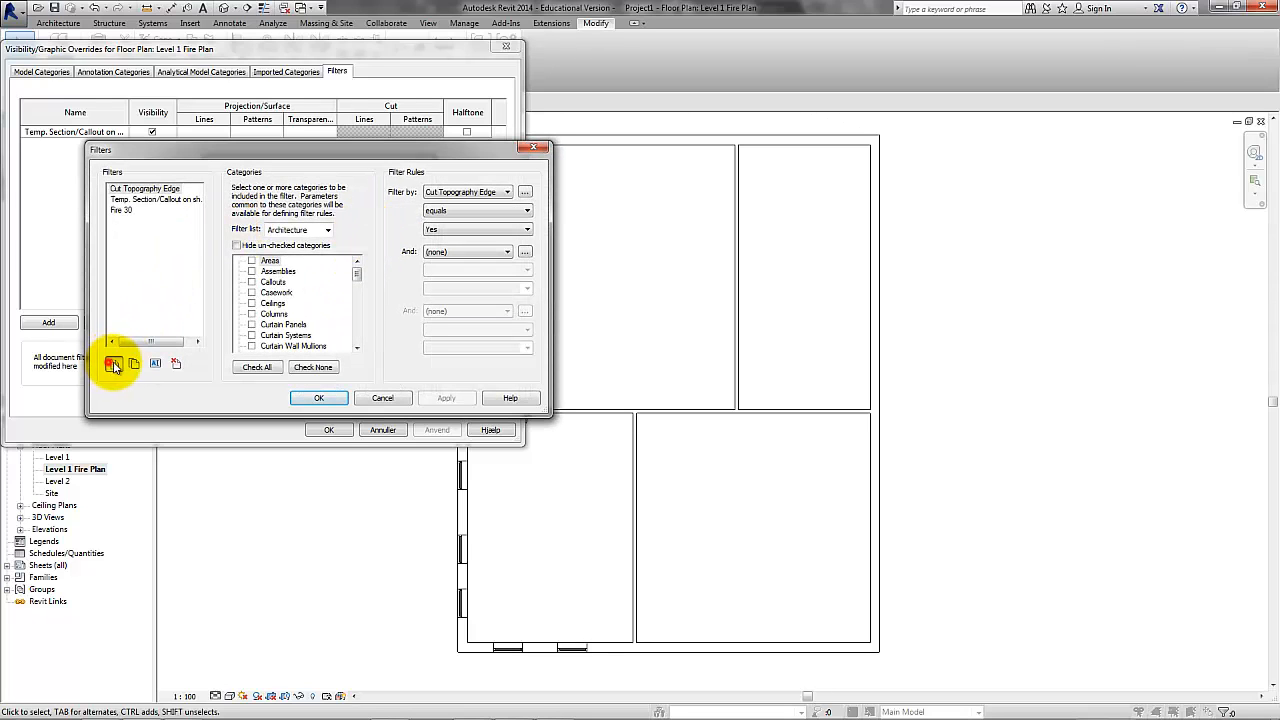
click(114, 365)
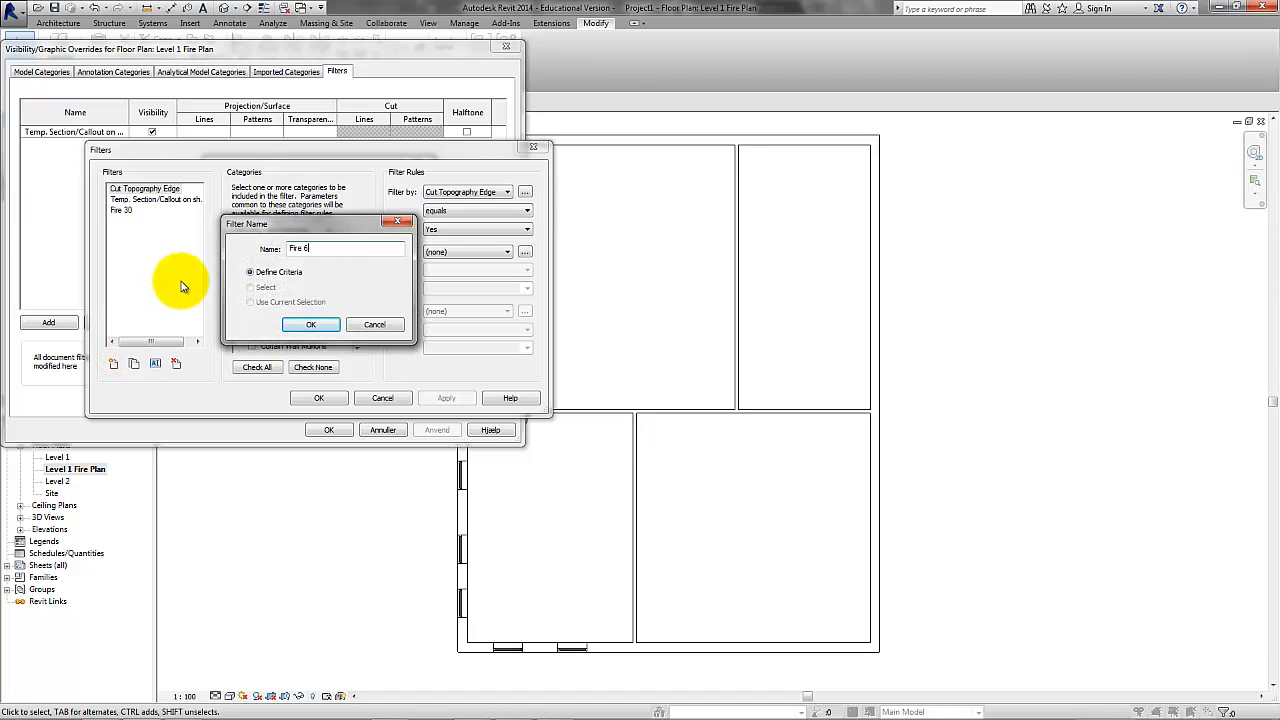
text(Fire 60)
click(315, 324)
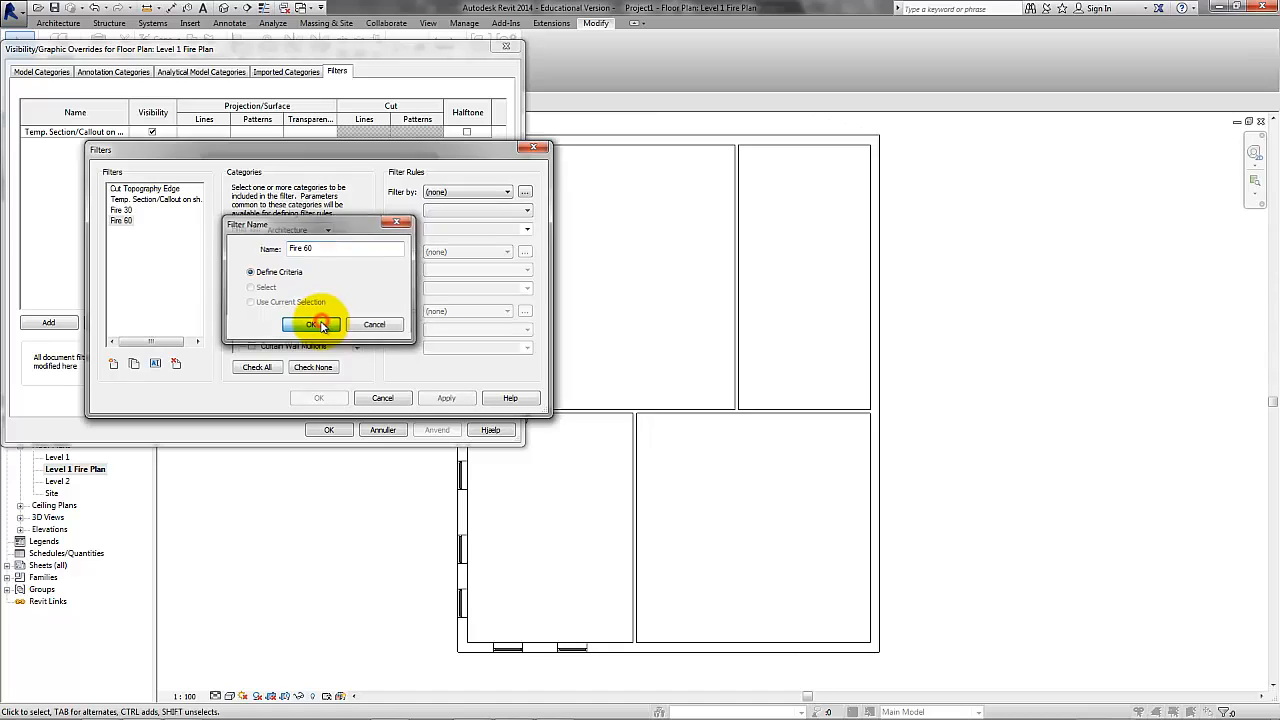
drag(356, 273, 357, 345)
click(251, 336)
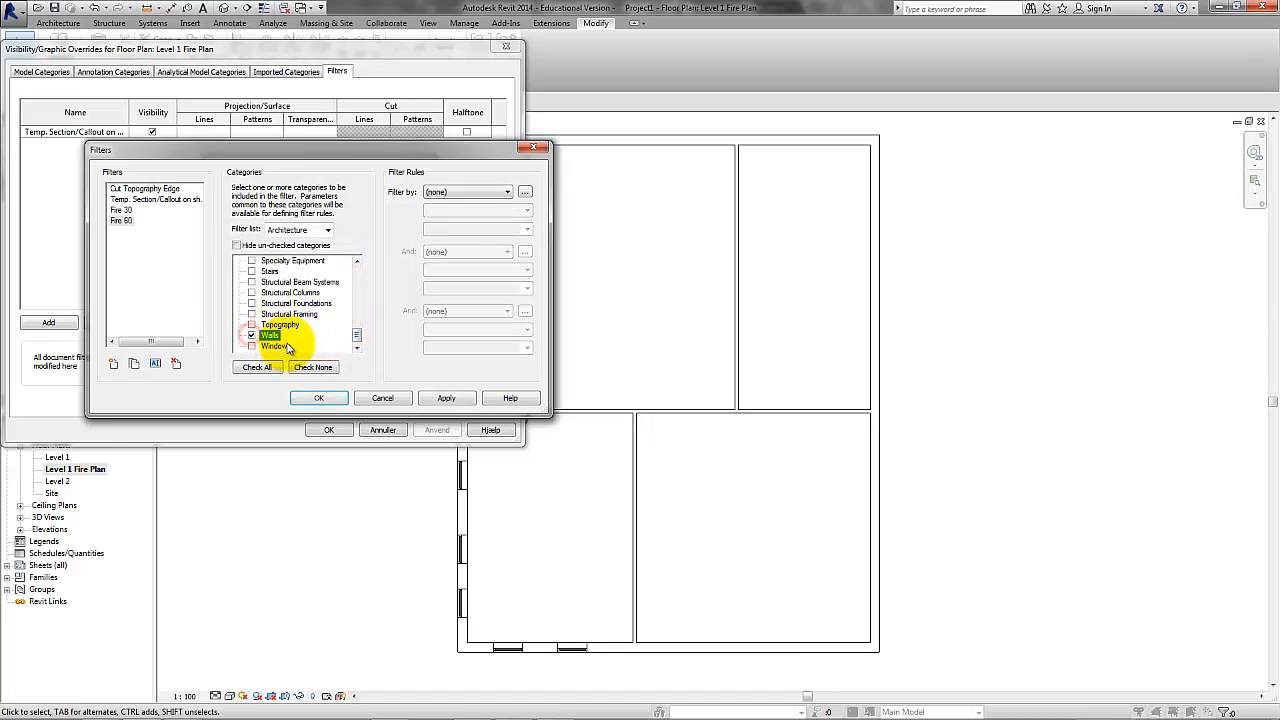
Define the Fire 60 filter rule as Fire Rating equals 60 and save the filter.
click(489, 193)
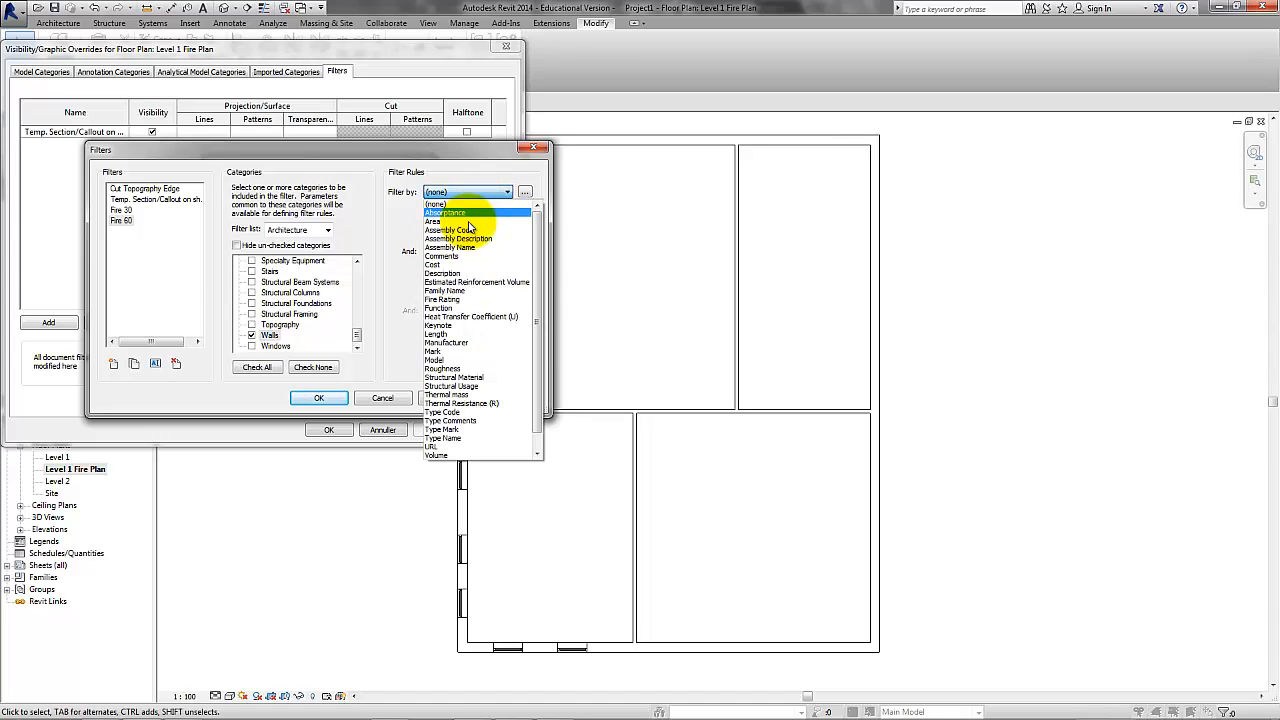
click(462, 300)
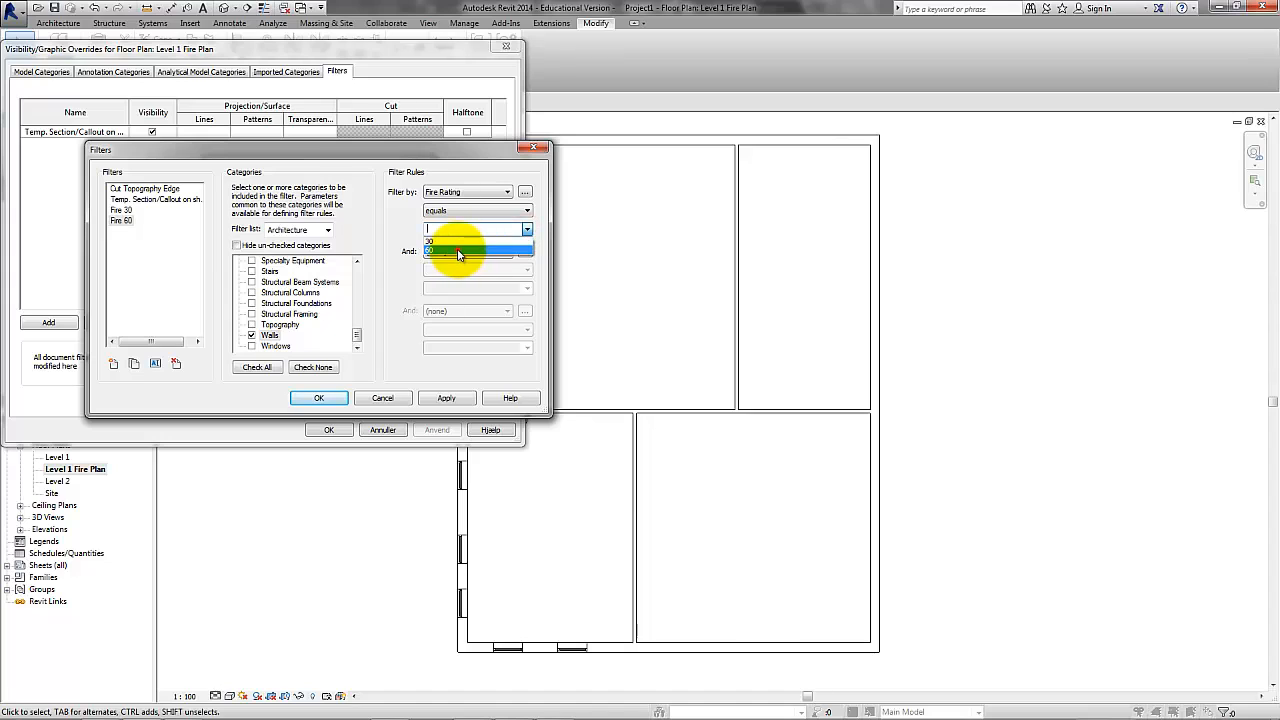
click(486, 250)
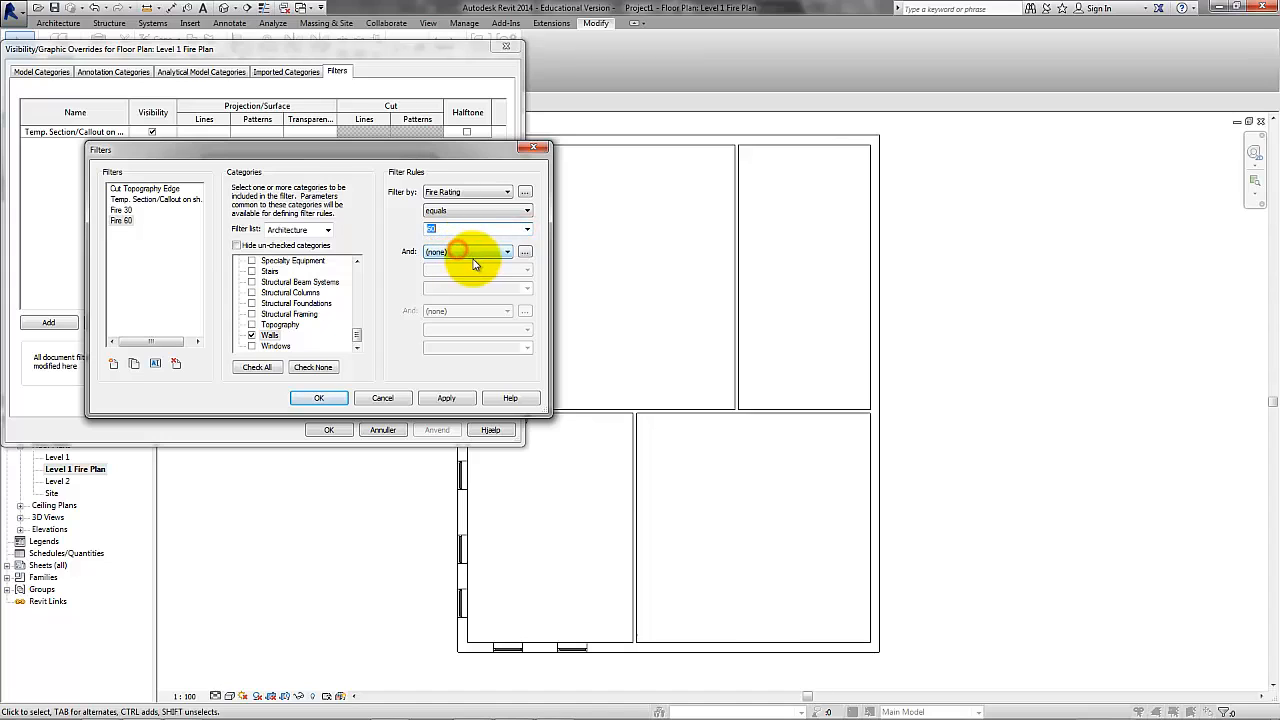
click(446, 398)
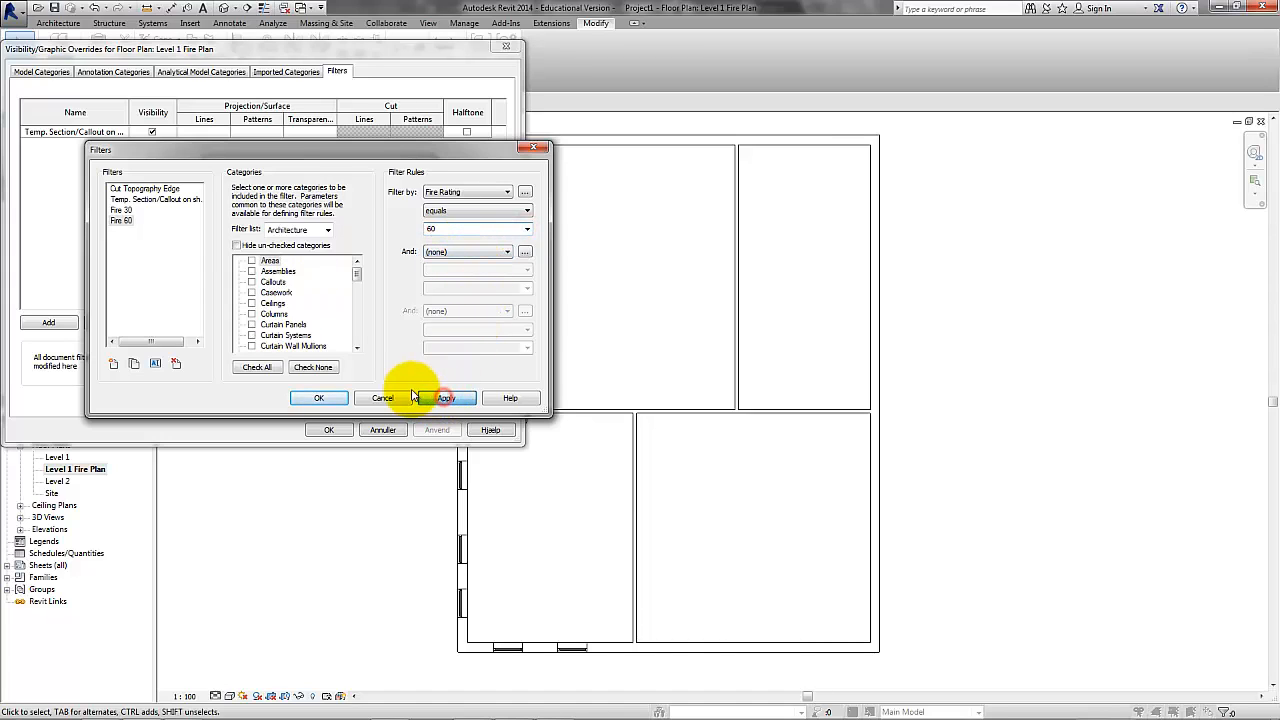
click(320, 399)
click(281, 385)
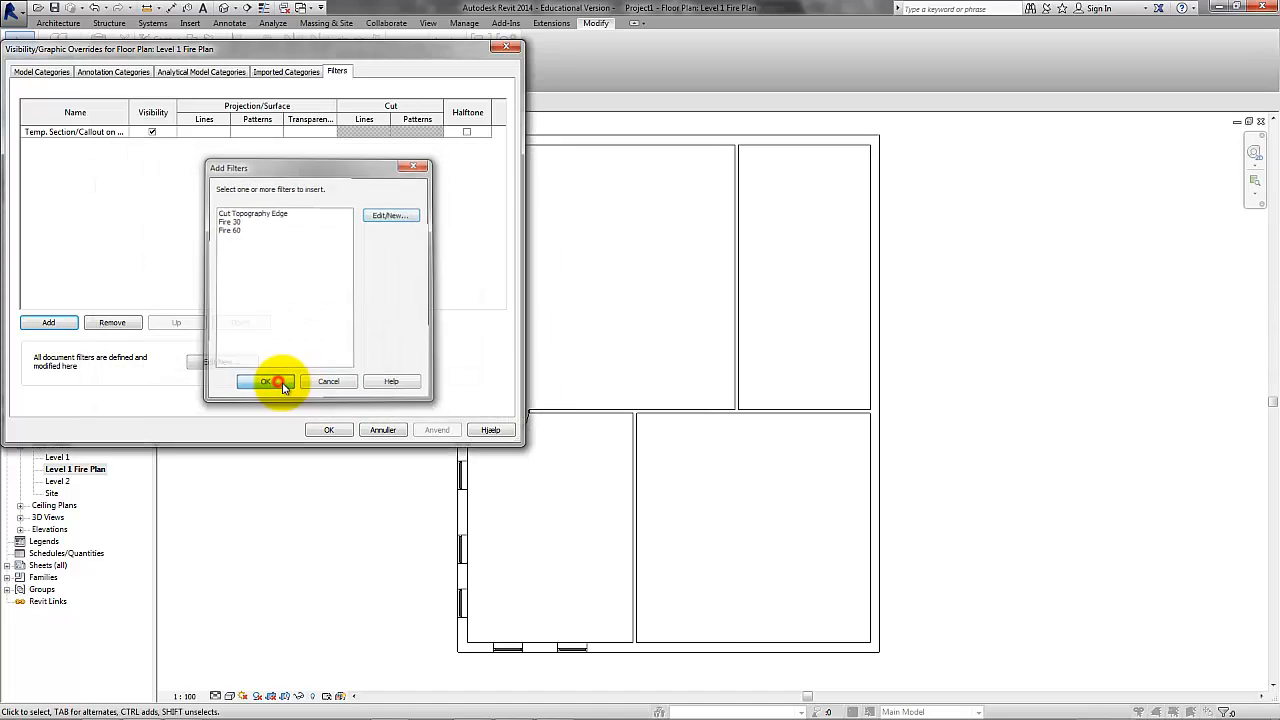
Add the Fire 30 and Fire 60 filters to the fire plan's visibility/graphic overrides.
click(68, 324)
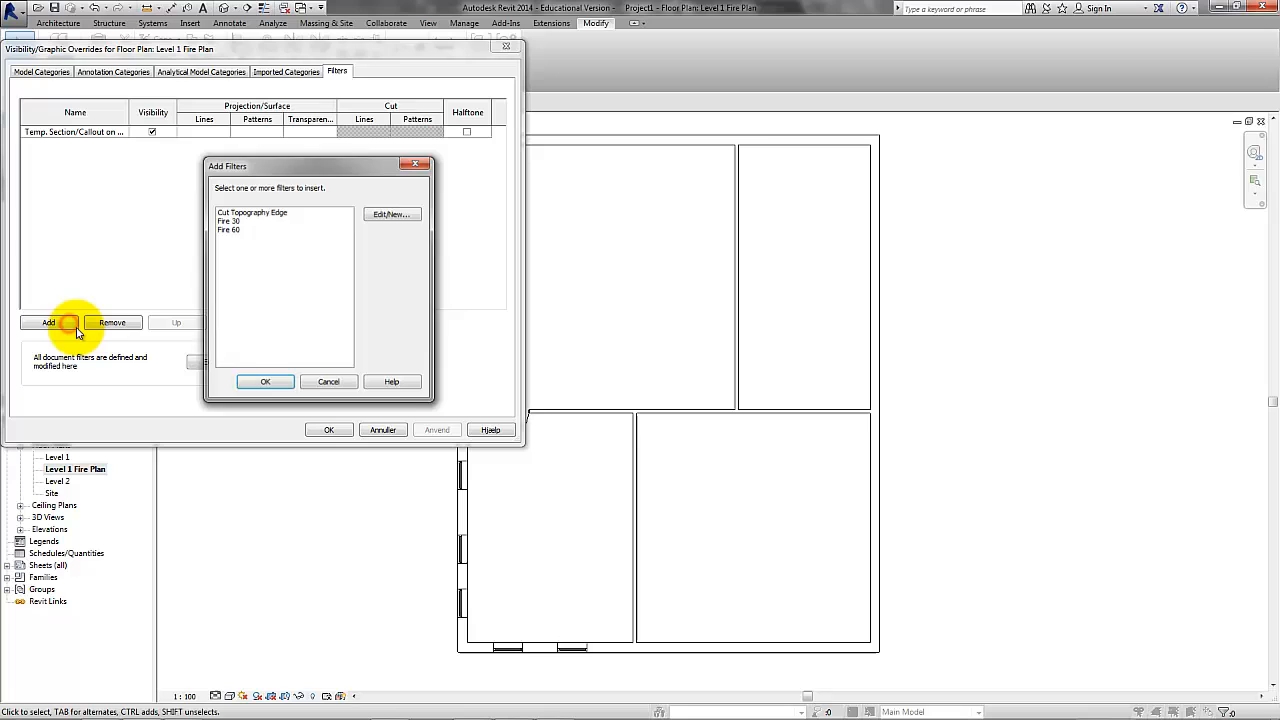
ctrl+click(227, 231)
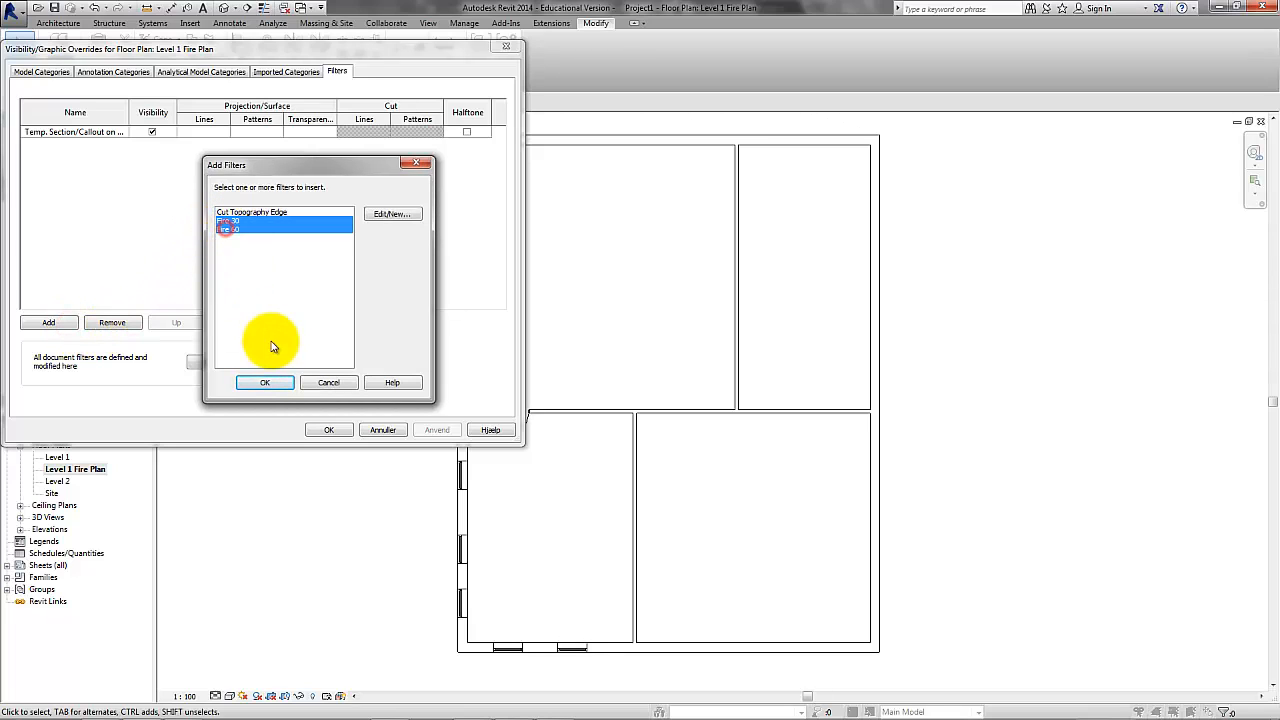
click(265, 382)
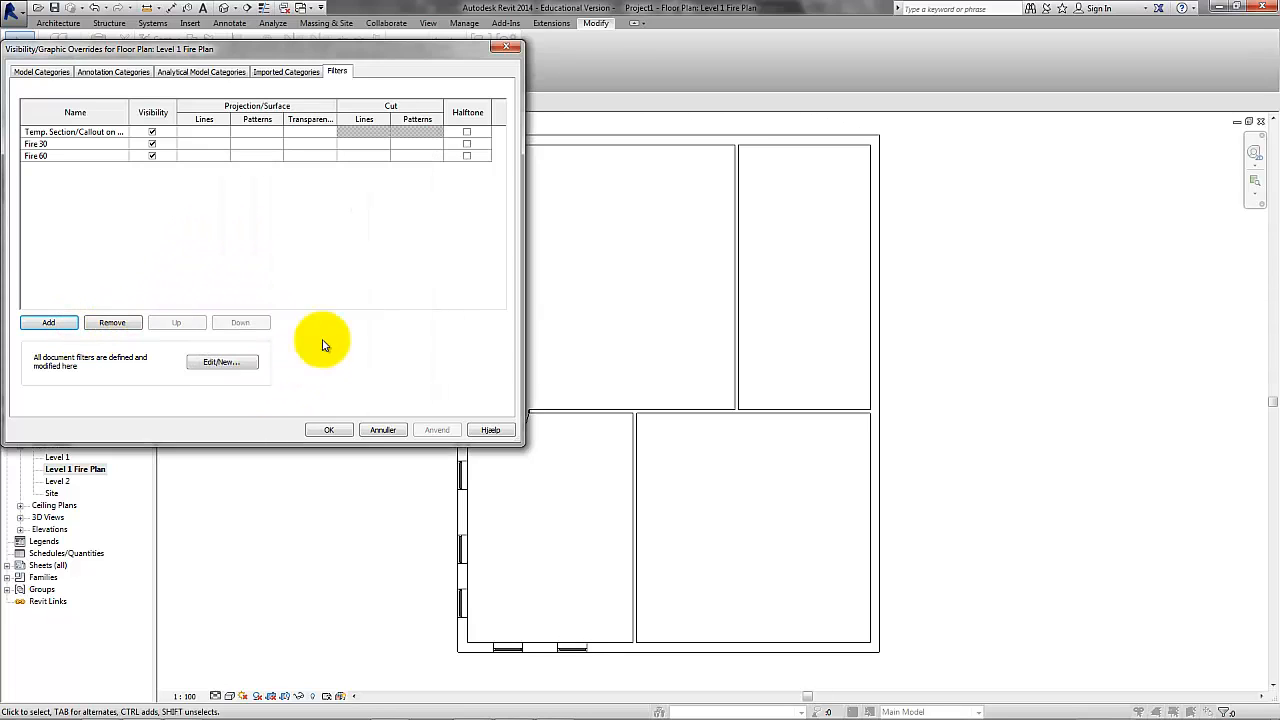
Override the Fire 30 filter's cut pattern with a solid fill in blue, RGB 020-063-235.
click(426, 146)
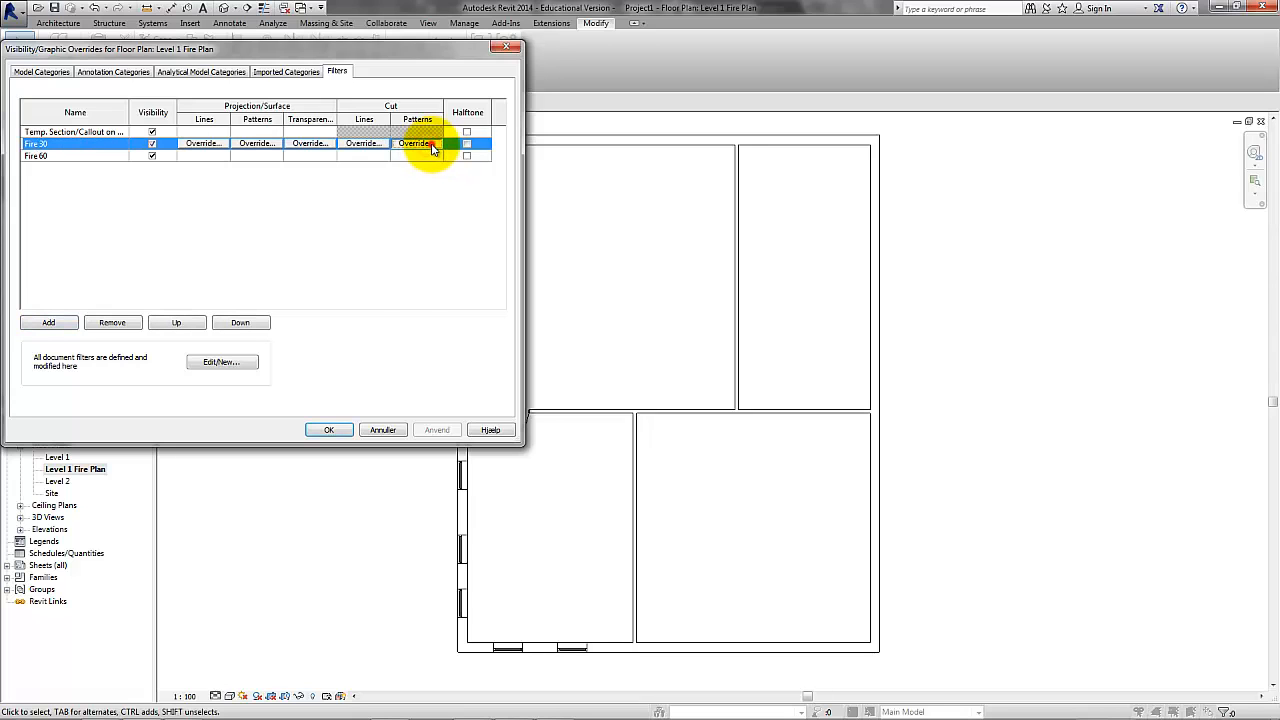
click(433, 145)
click(320, 242)
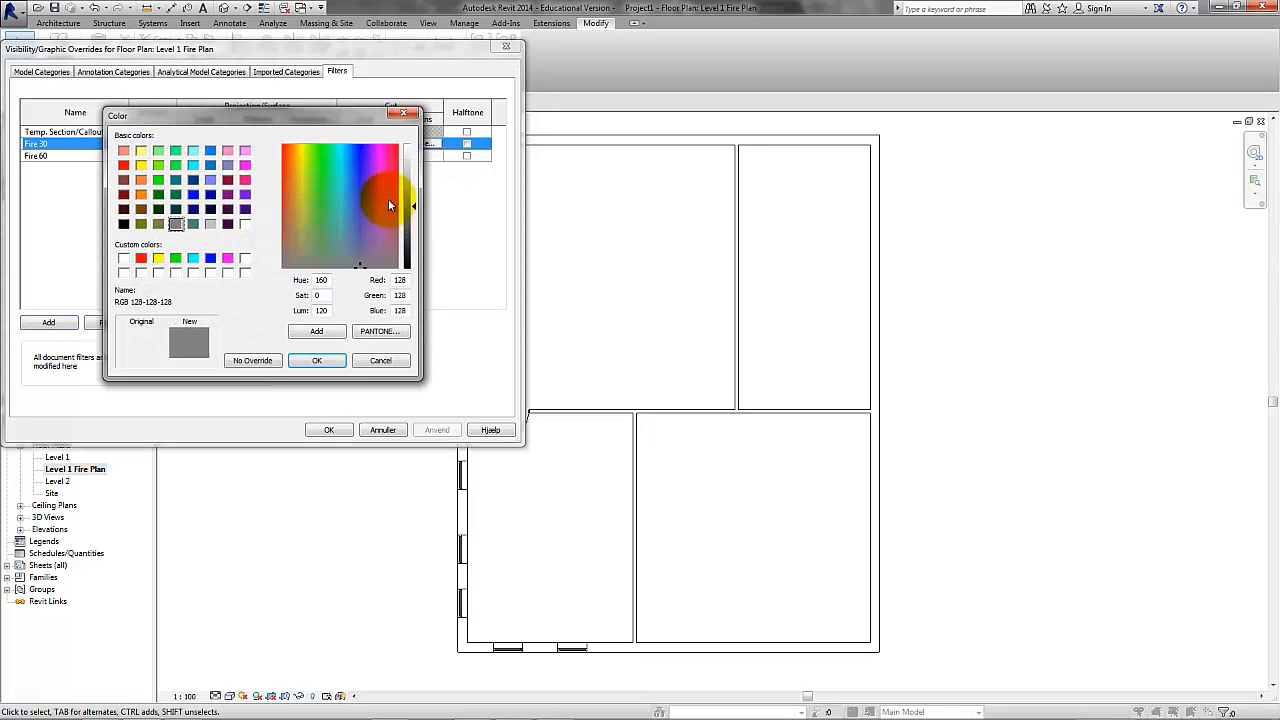
click(357, 166)
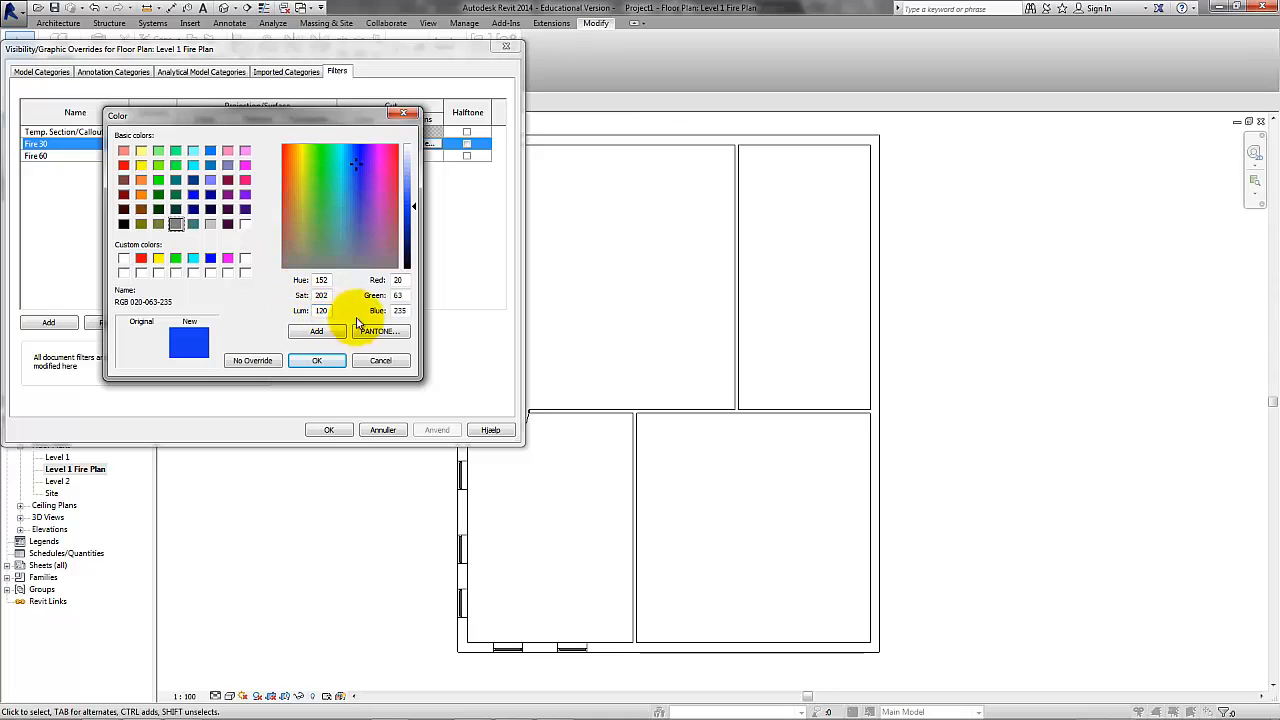
click(303, 364)
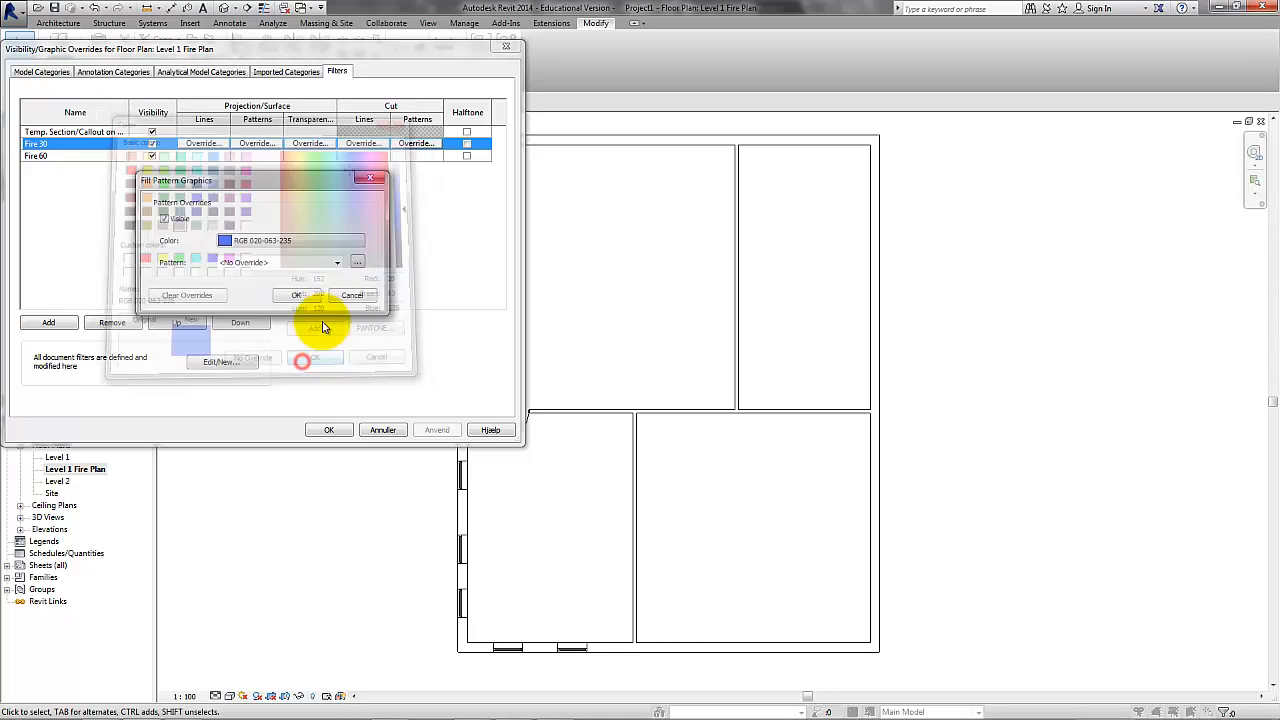
click(336, 262)
scroll(398, 340, down, 3)
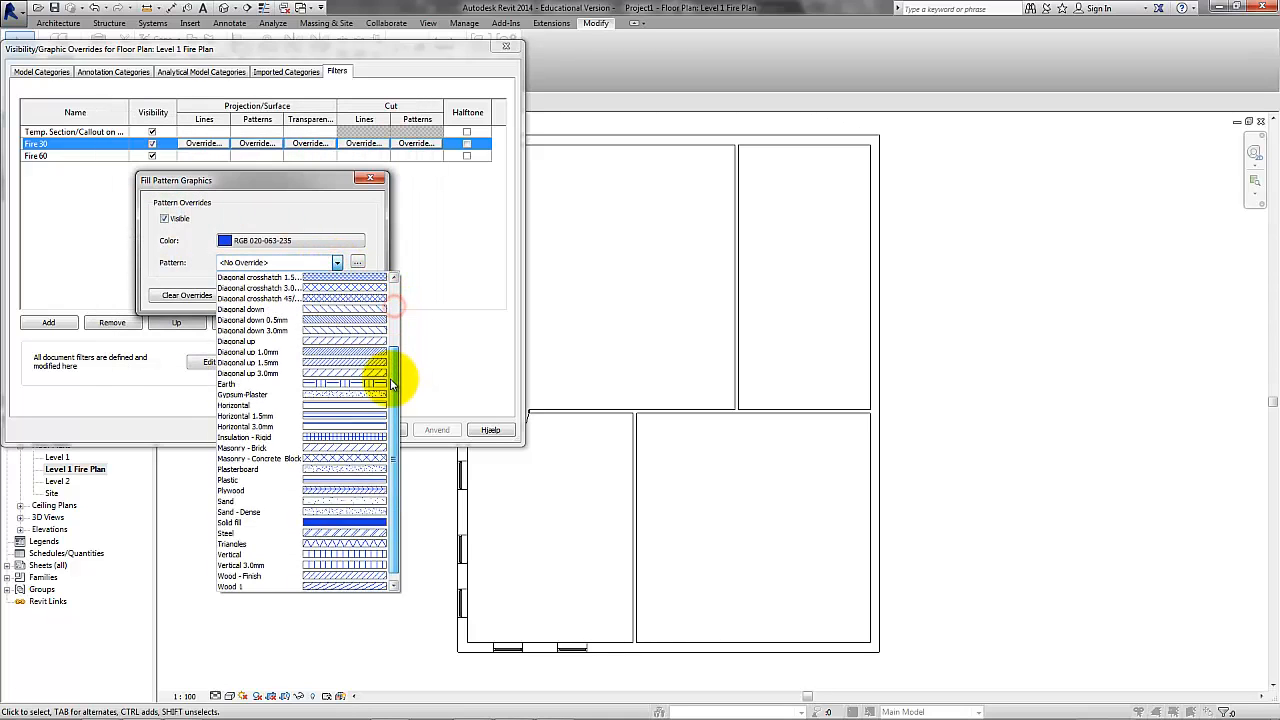
click(363, 512)
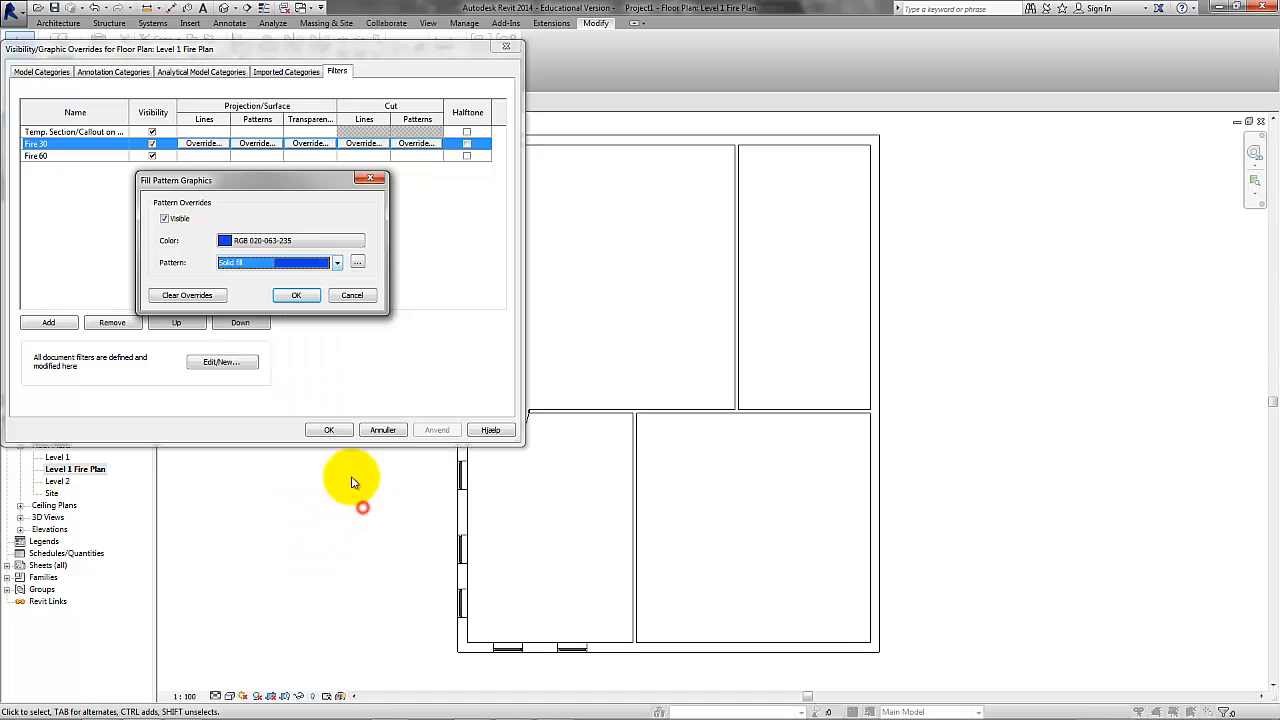
click(299, 296)
Override the Fire 60 filter's cut pattern with a red solid fill and apply the overrides to the view.
click(421, 157)
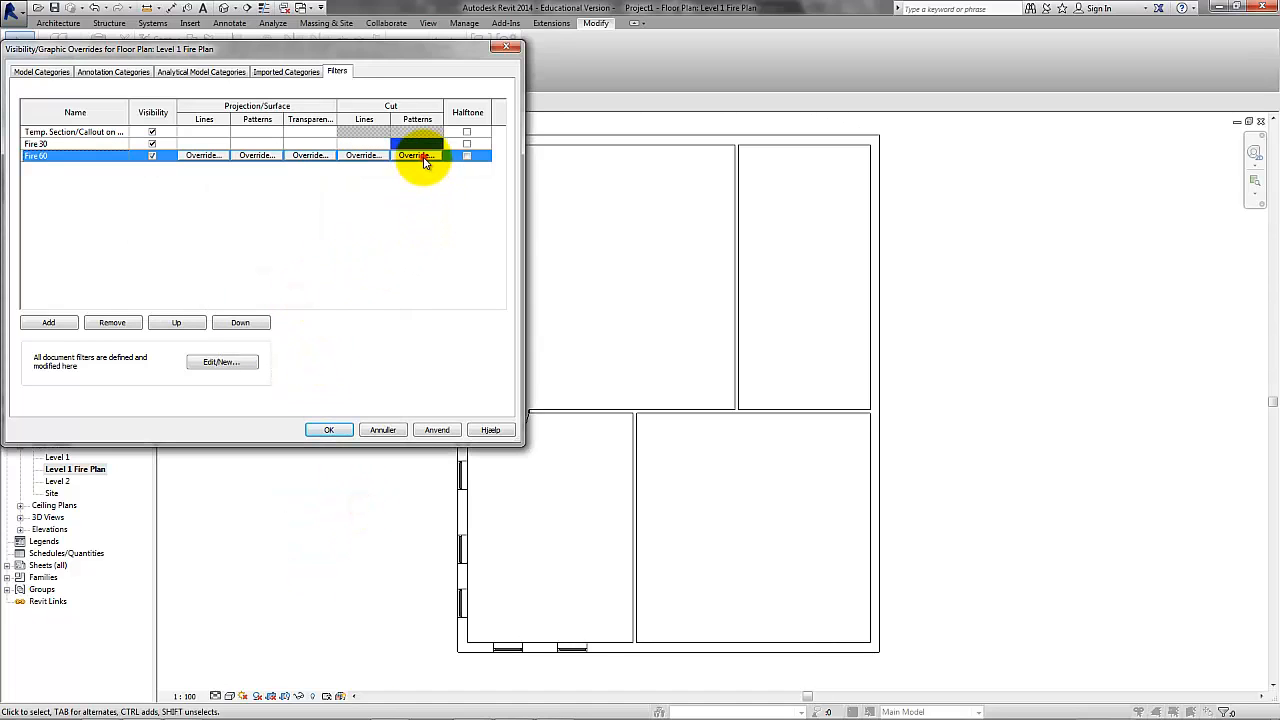
click(420, 156)
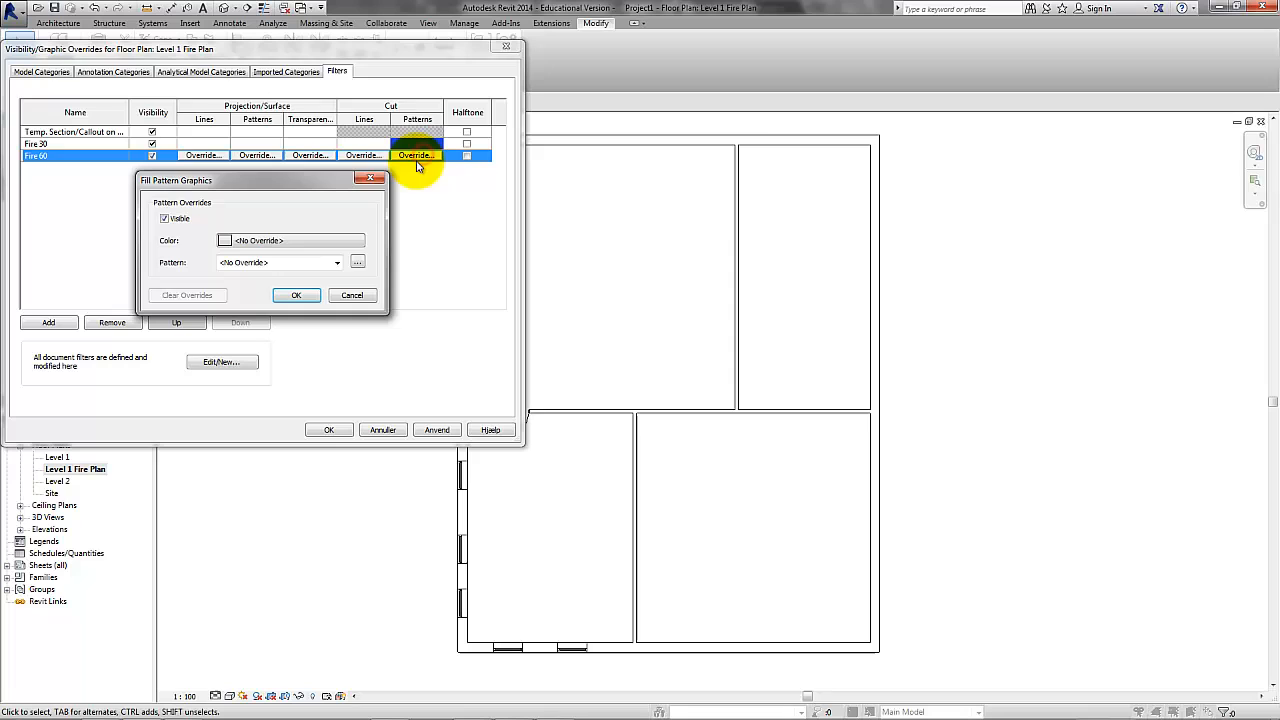
click(350, 243)
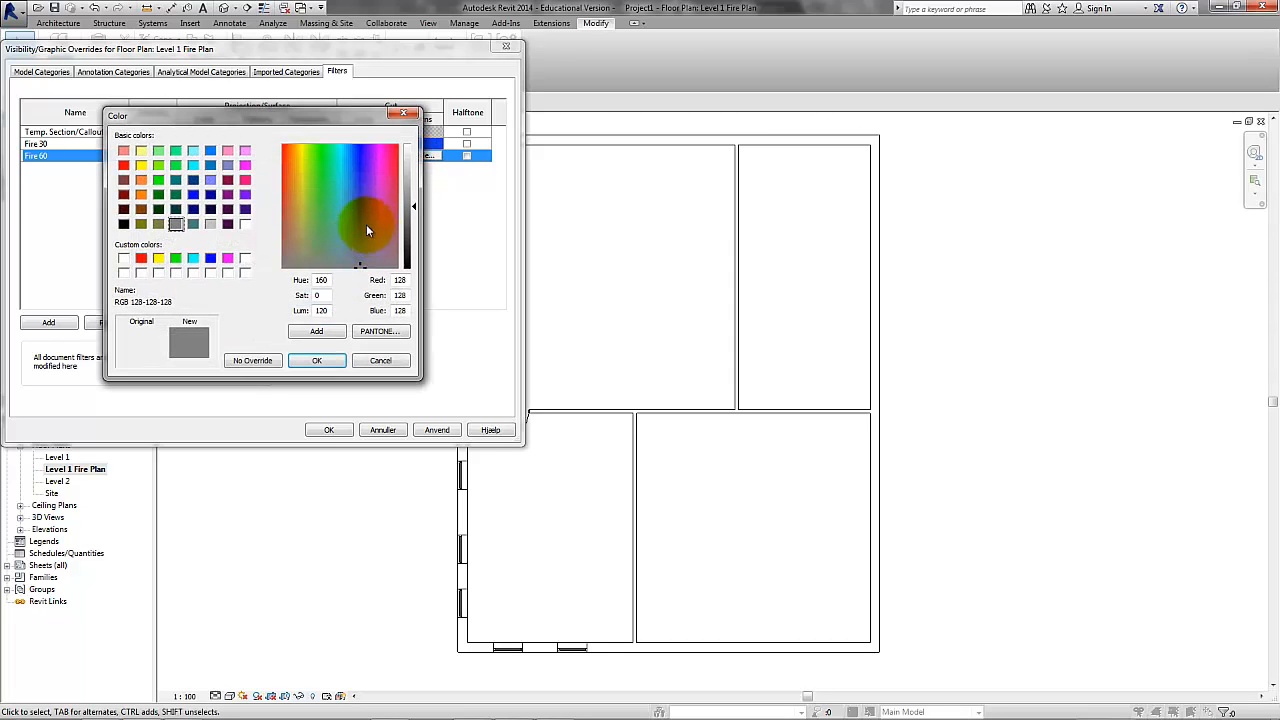
click(141, 258)
click(316, 360)
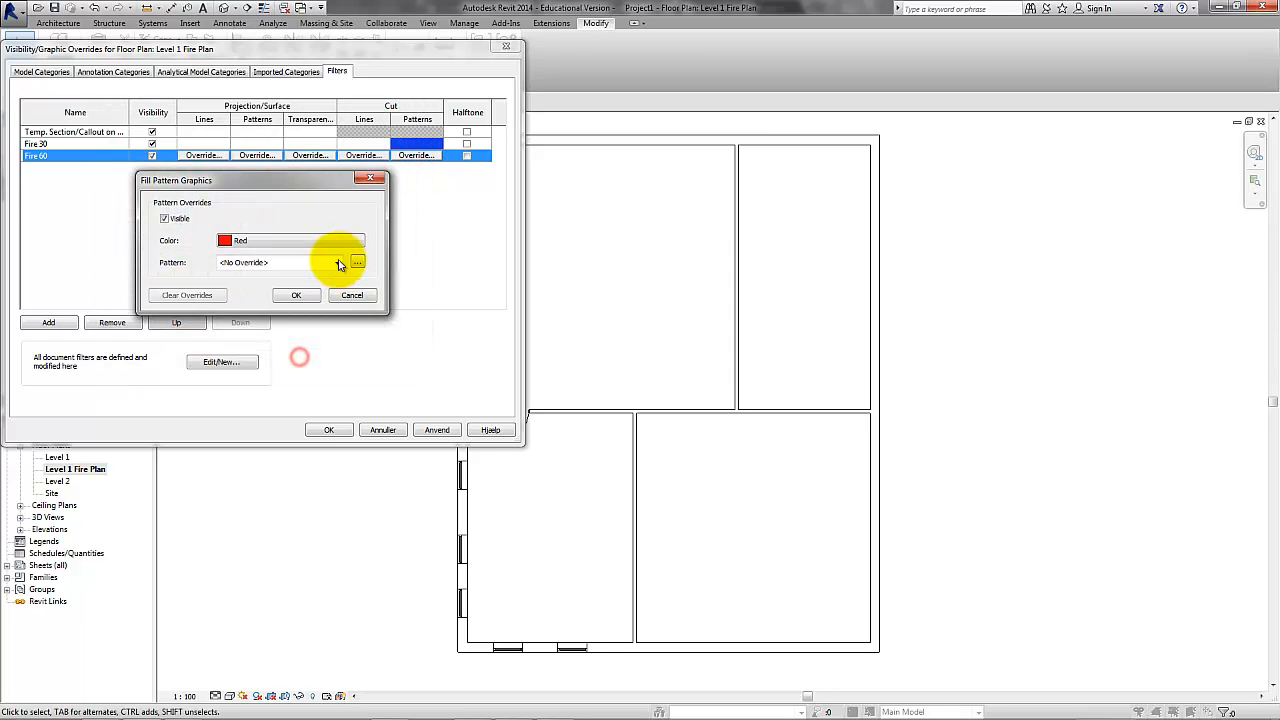
click(337, 262)
drag(394, 313, 394, 386)
click(345, 511)
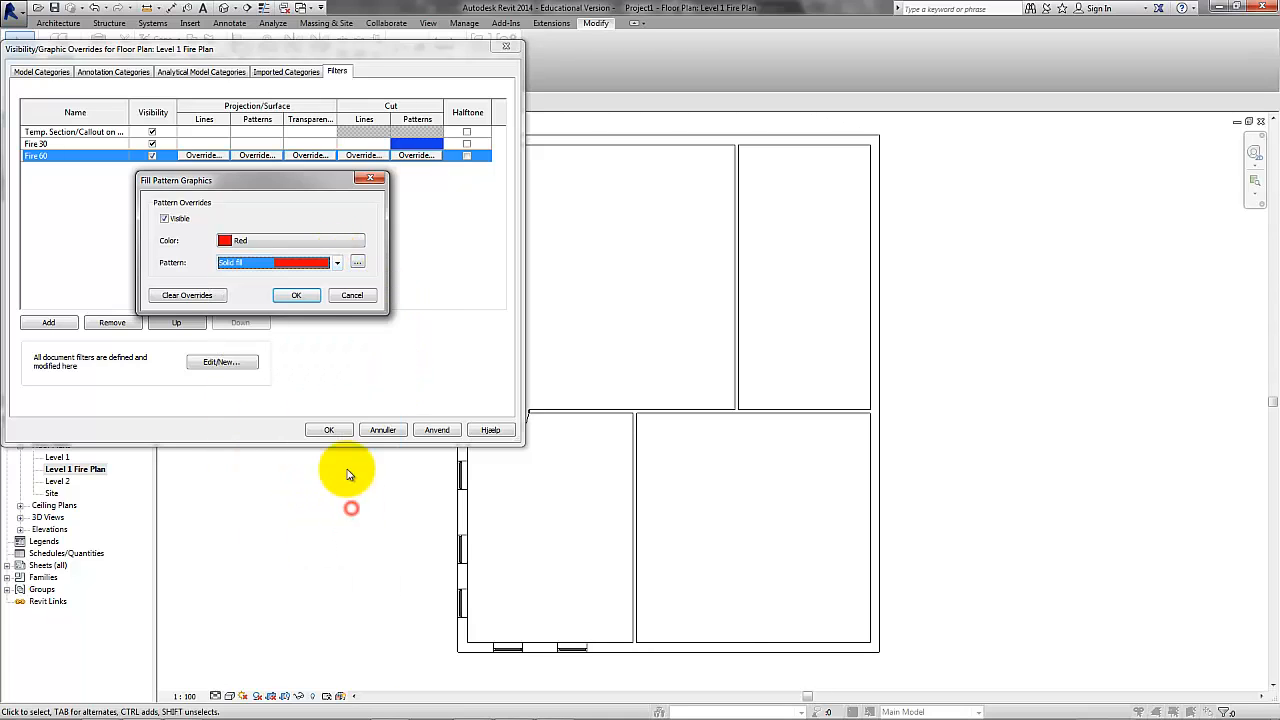
click(298, 296)
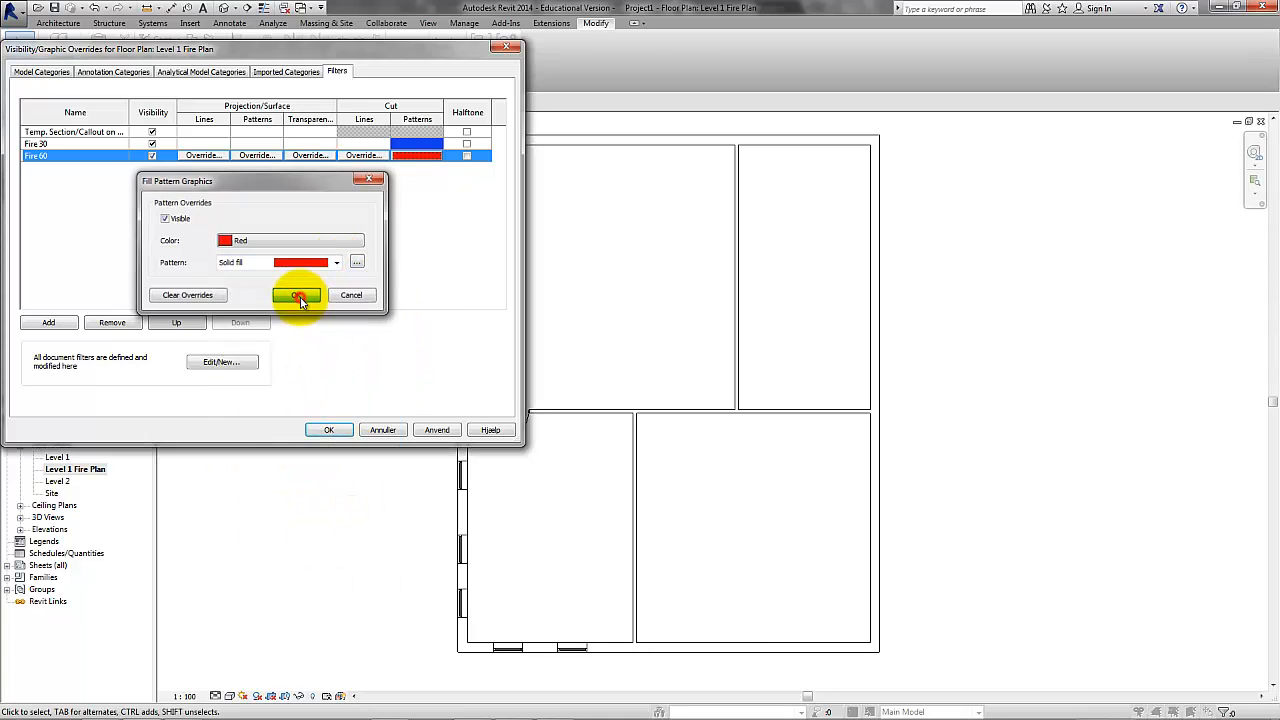
click(435, 430)
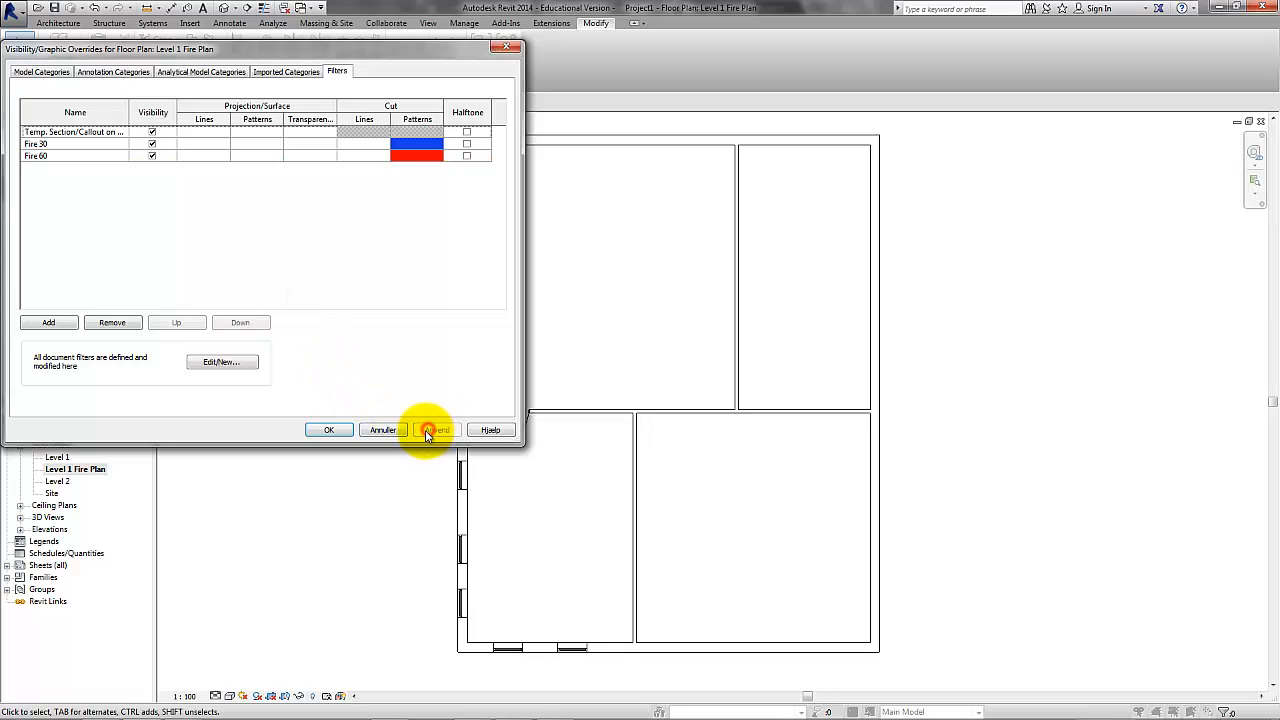
click(329, 430)
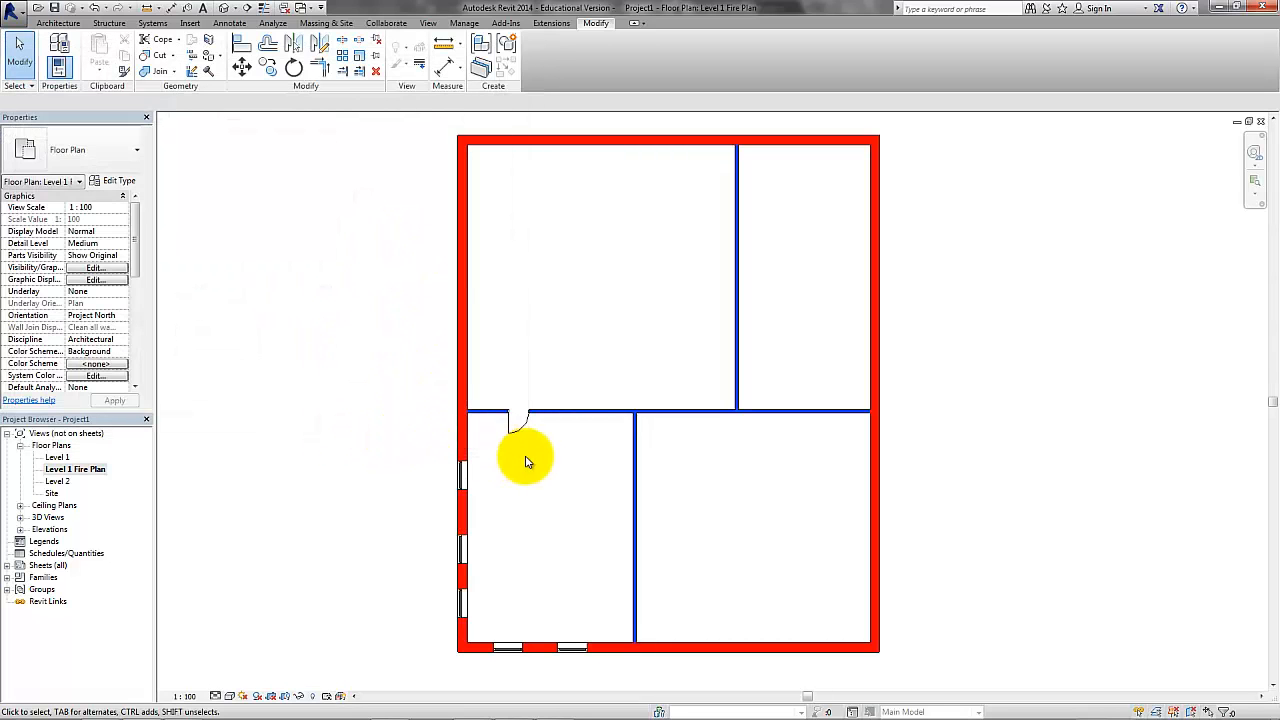
Set the Fire Rating type parameter of the interior 9x21M door to EI 30.
middle_drag(528, 457, 429, 443)
scroll(420, 425, up, 4)
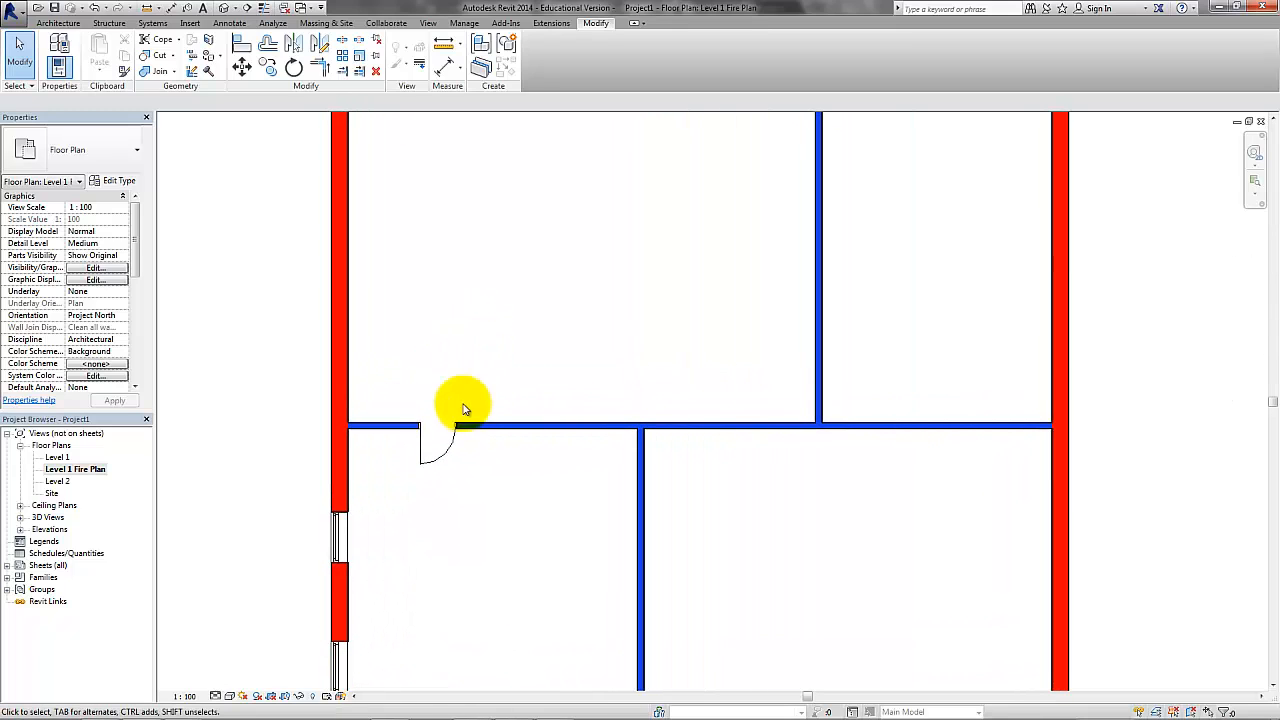
click(447, 458)
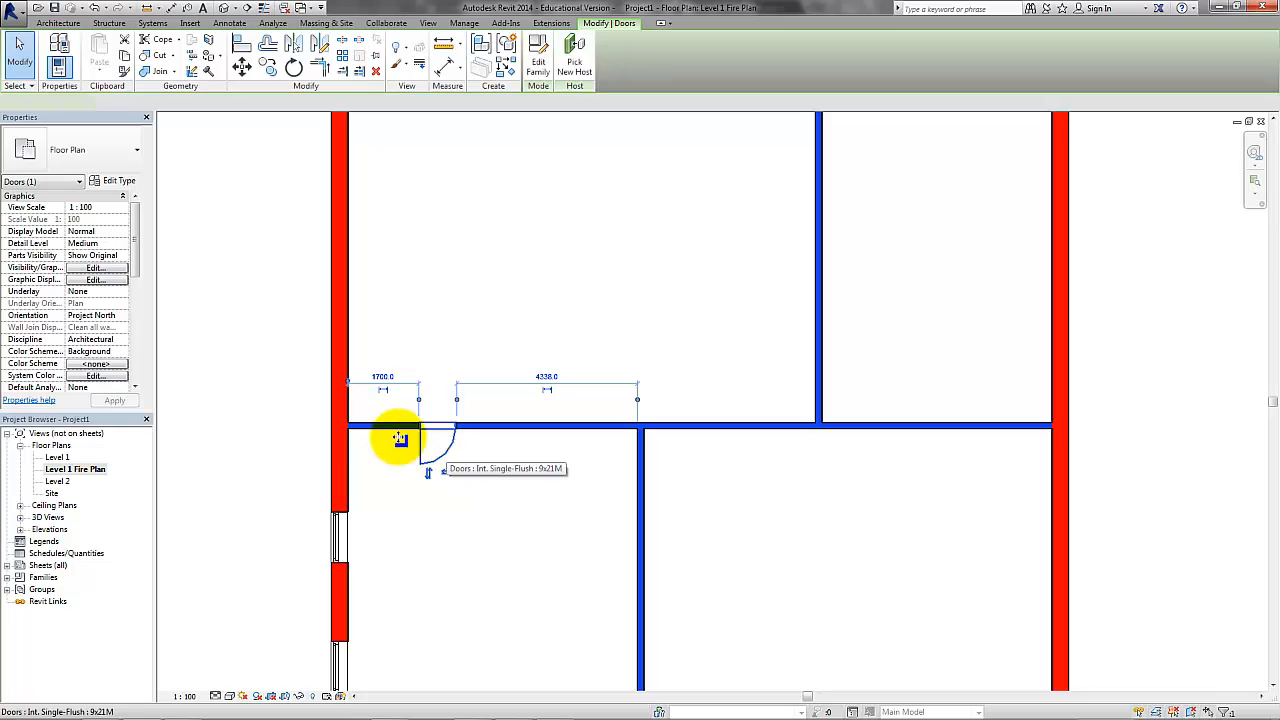
click(127, 184)
drag(732, 292, 738, 436)
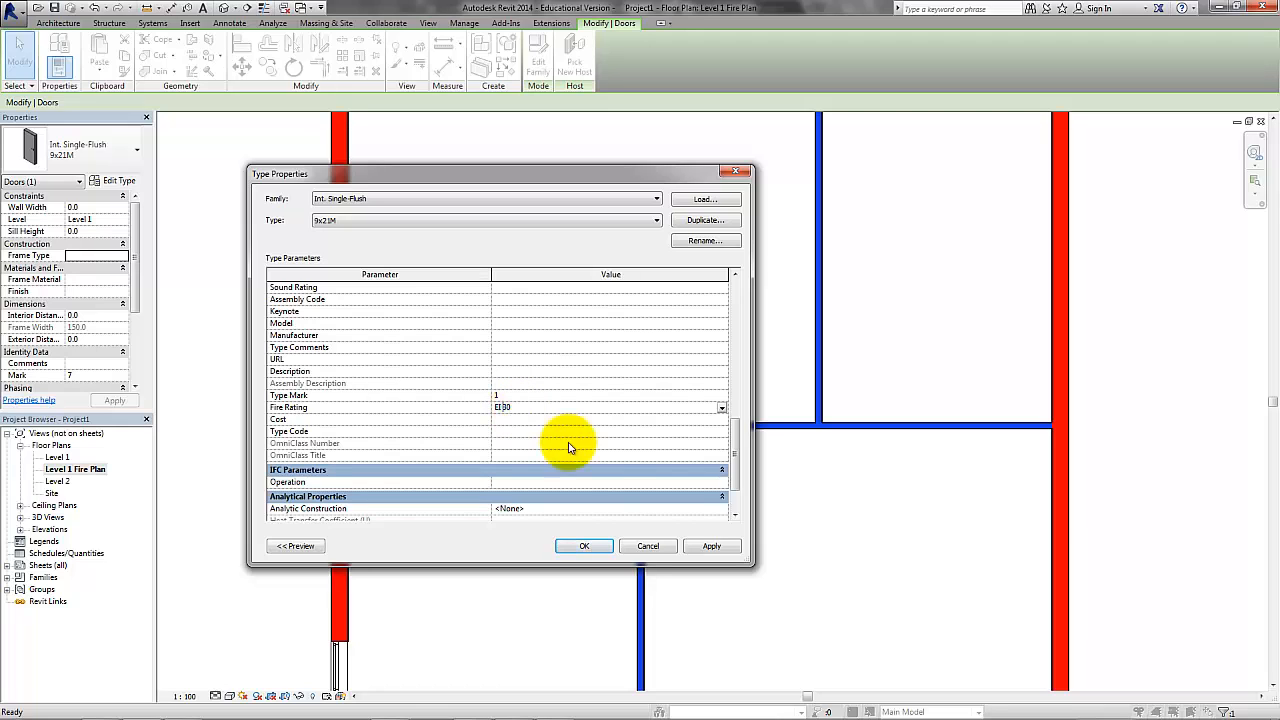
click(711, 546)
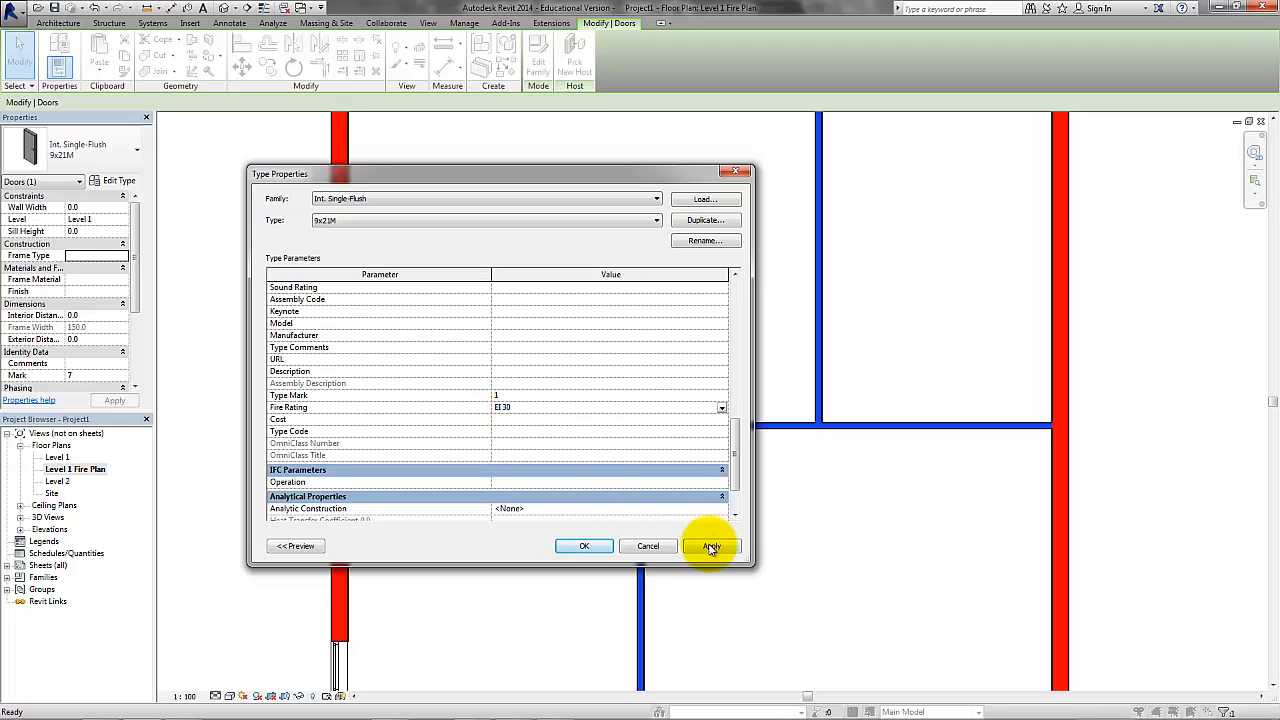
click(584, 548)
click(593, 274)
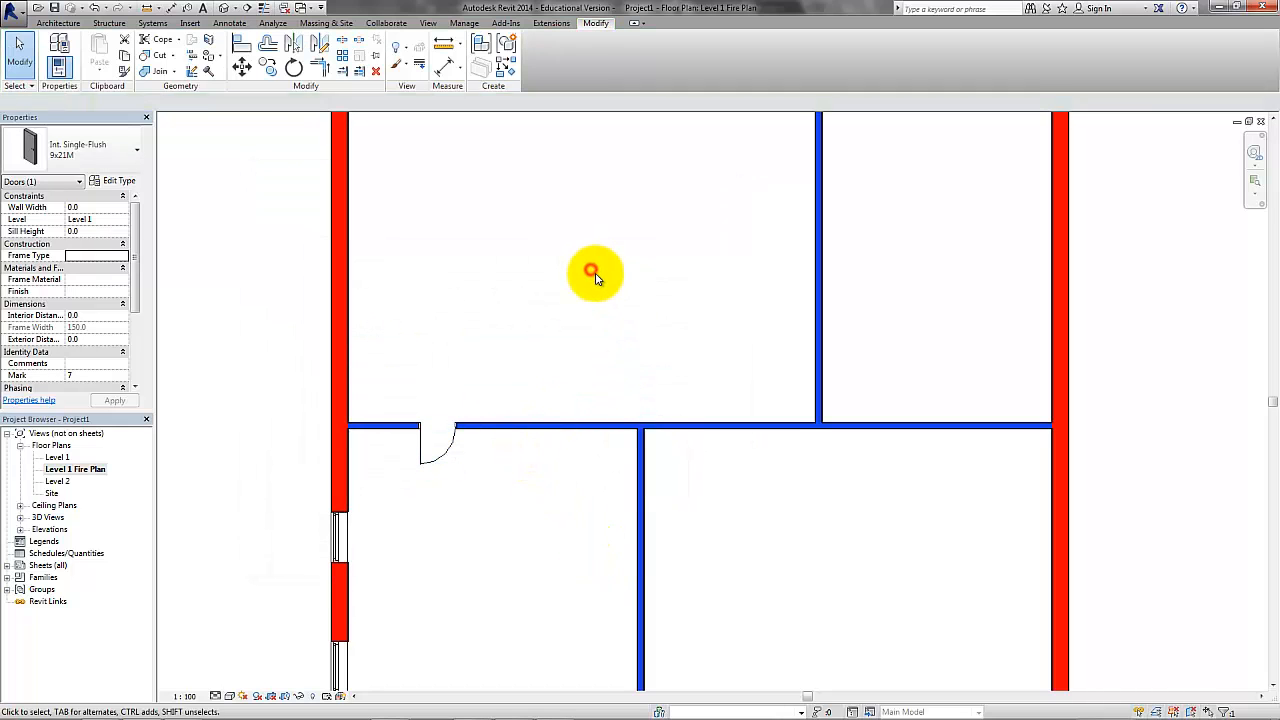
Tag the interior door by category, dismissing the save reminder without saving the project.
click(229, 23)
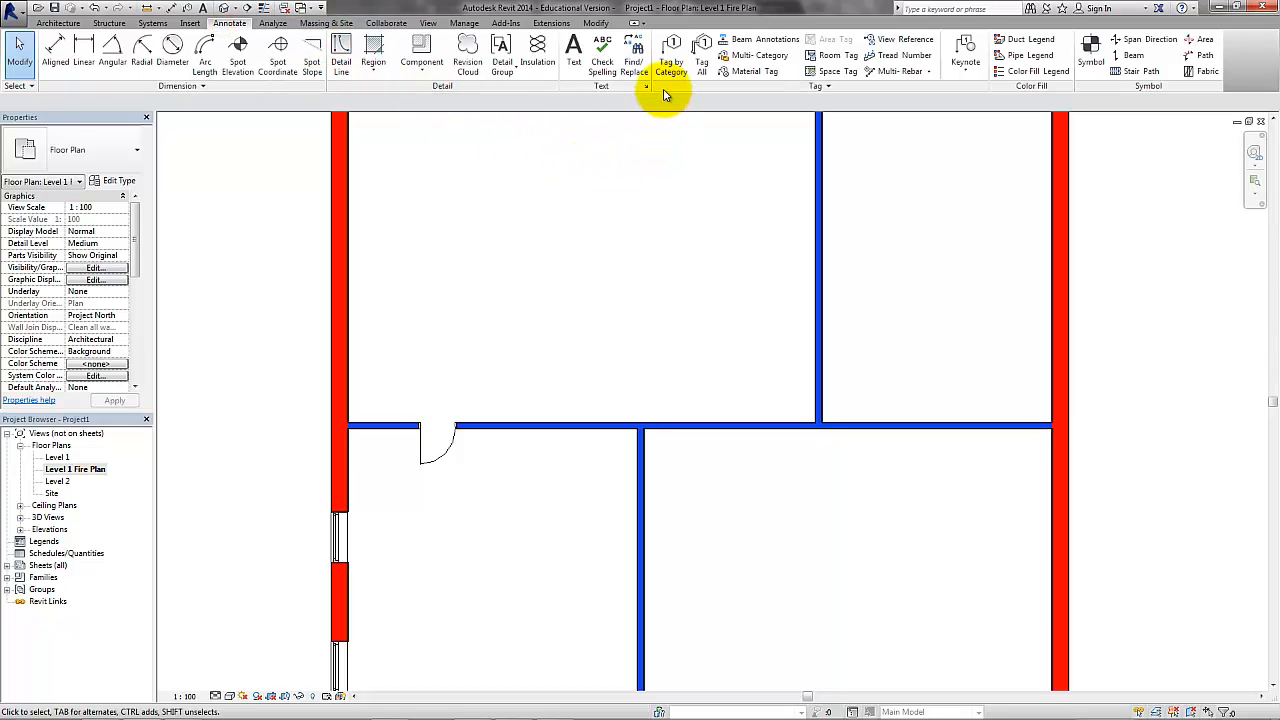
click(668, 57)
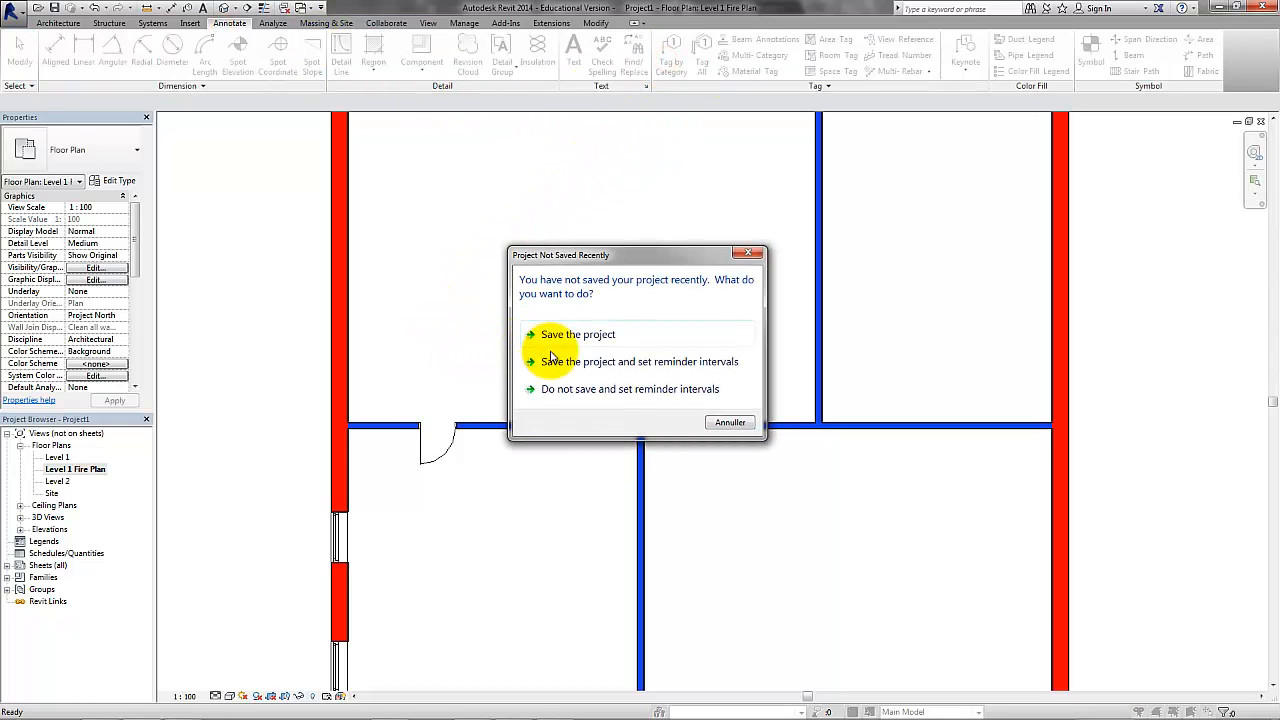
click(731, 422)
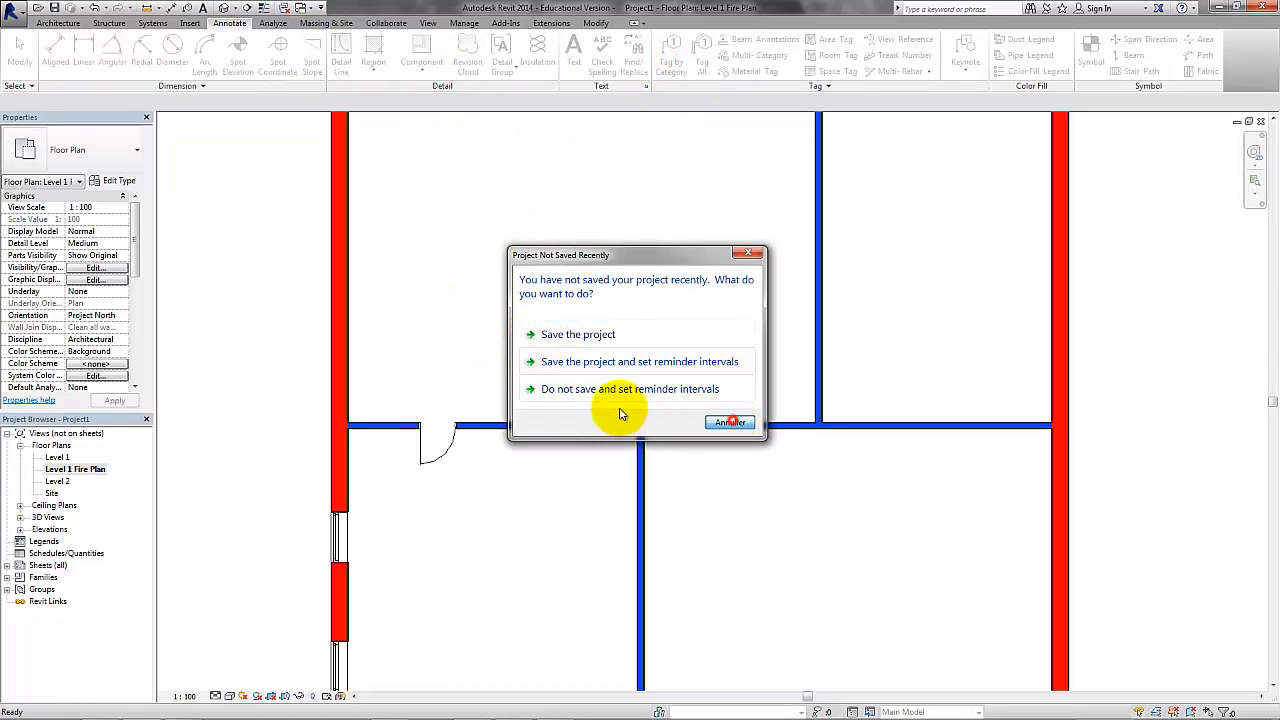
click(432, 434)
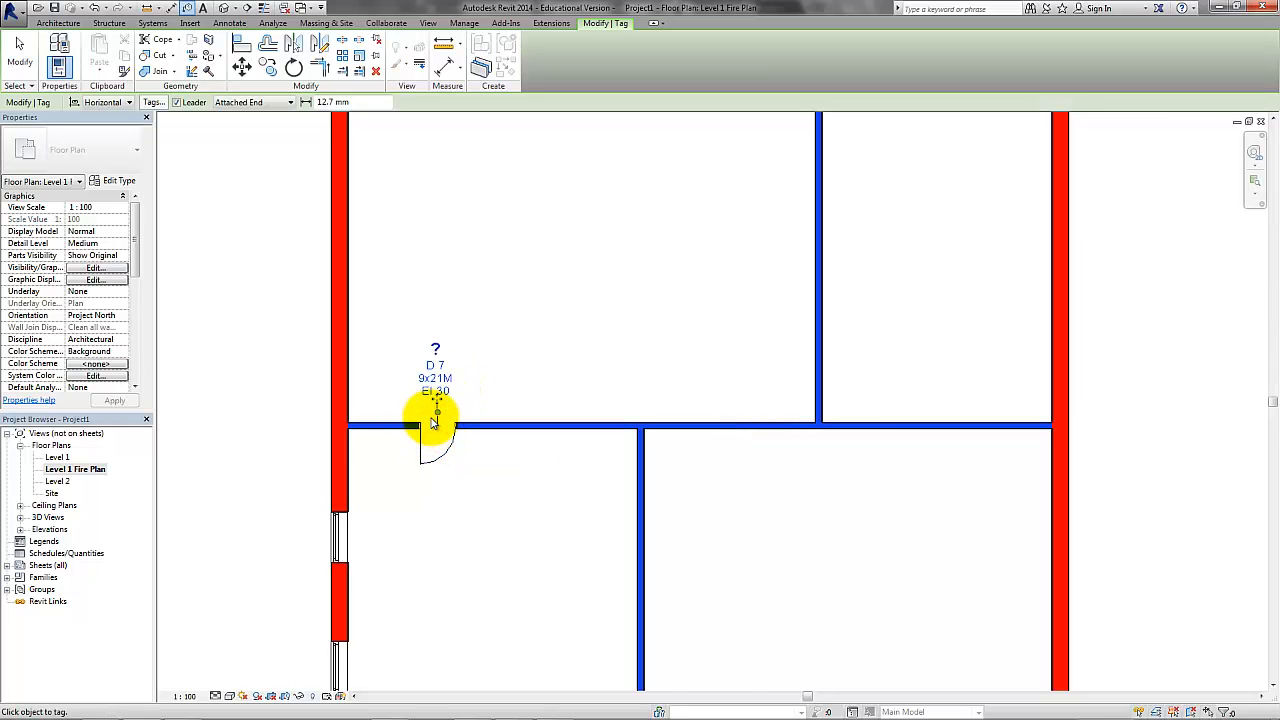
Remove the leader from the door tag and turn off Extra data Visible in its type properties.
scroll(434, 420, up, 3)
click(443, 275)
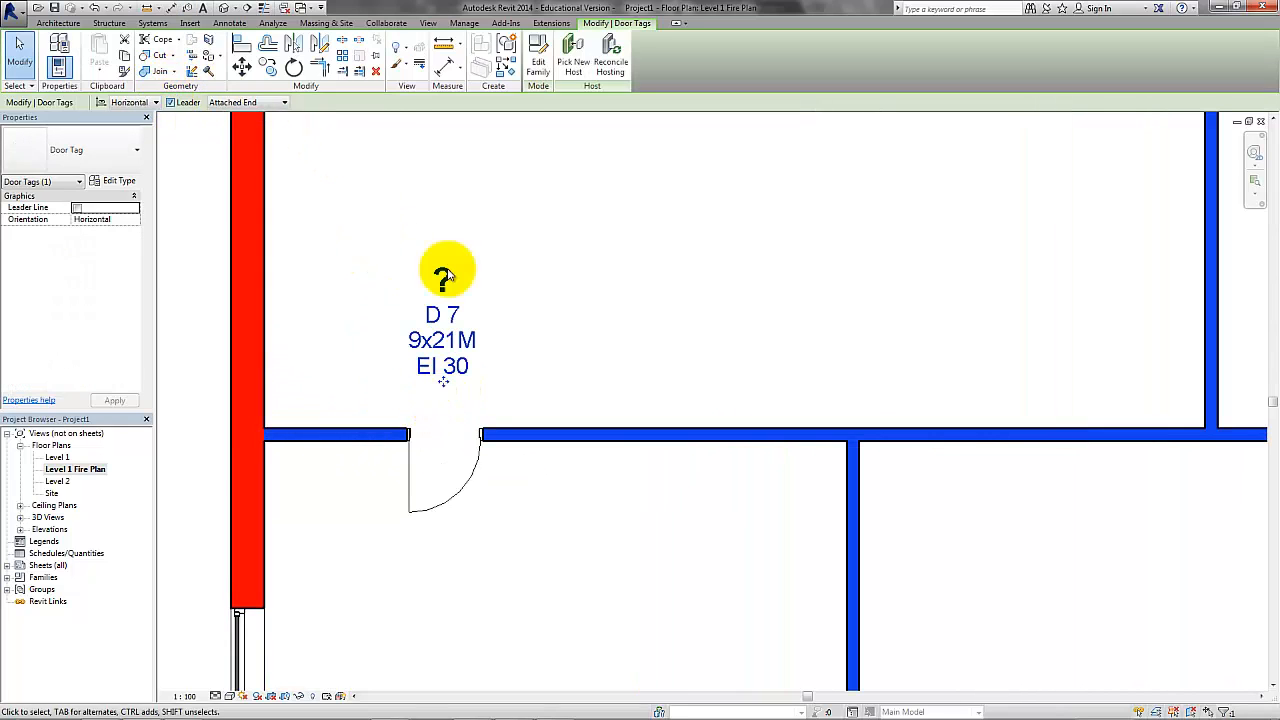
click(170, 102)
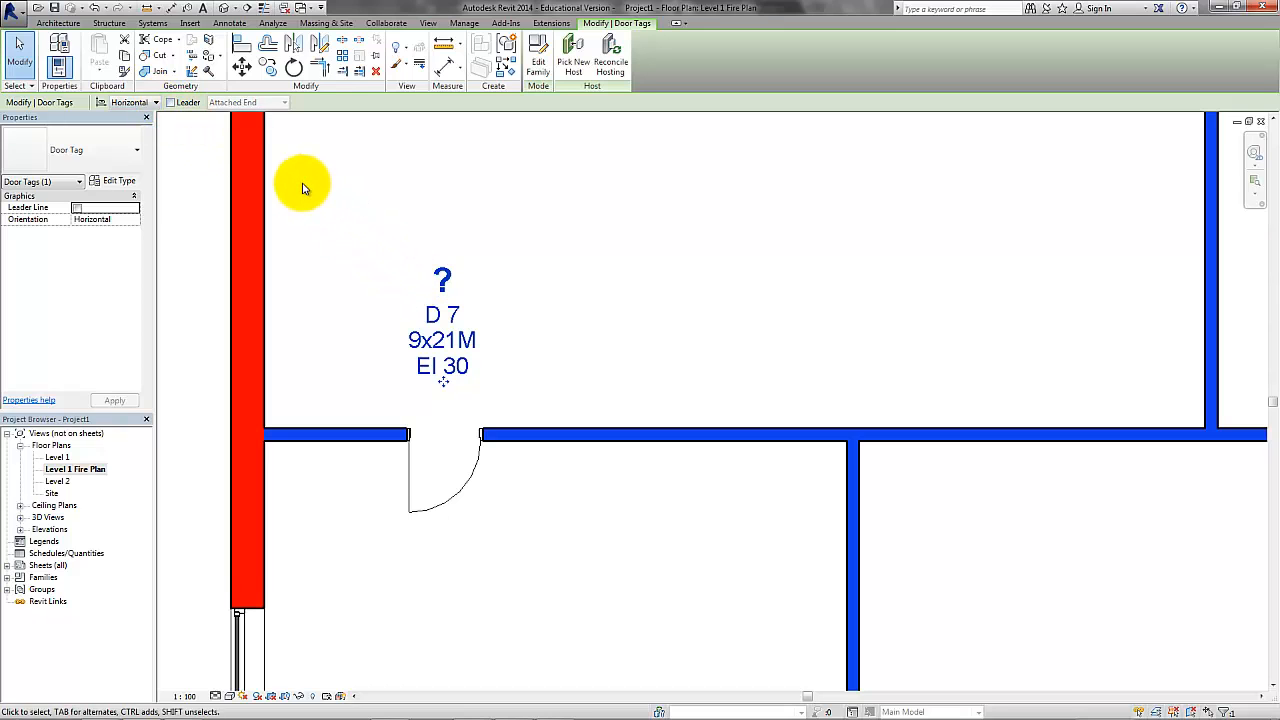
click(130, 186)
click(510, 301)
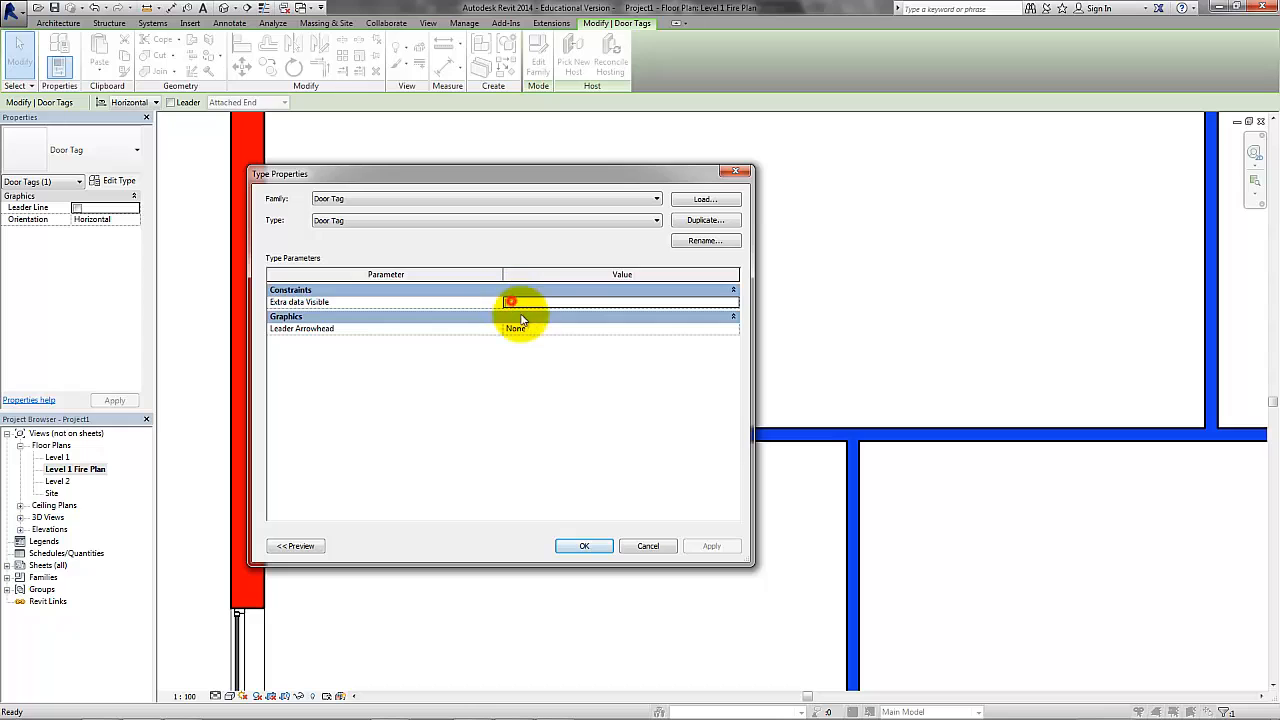
click(584, 545)
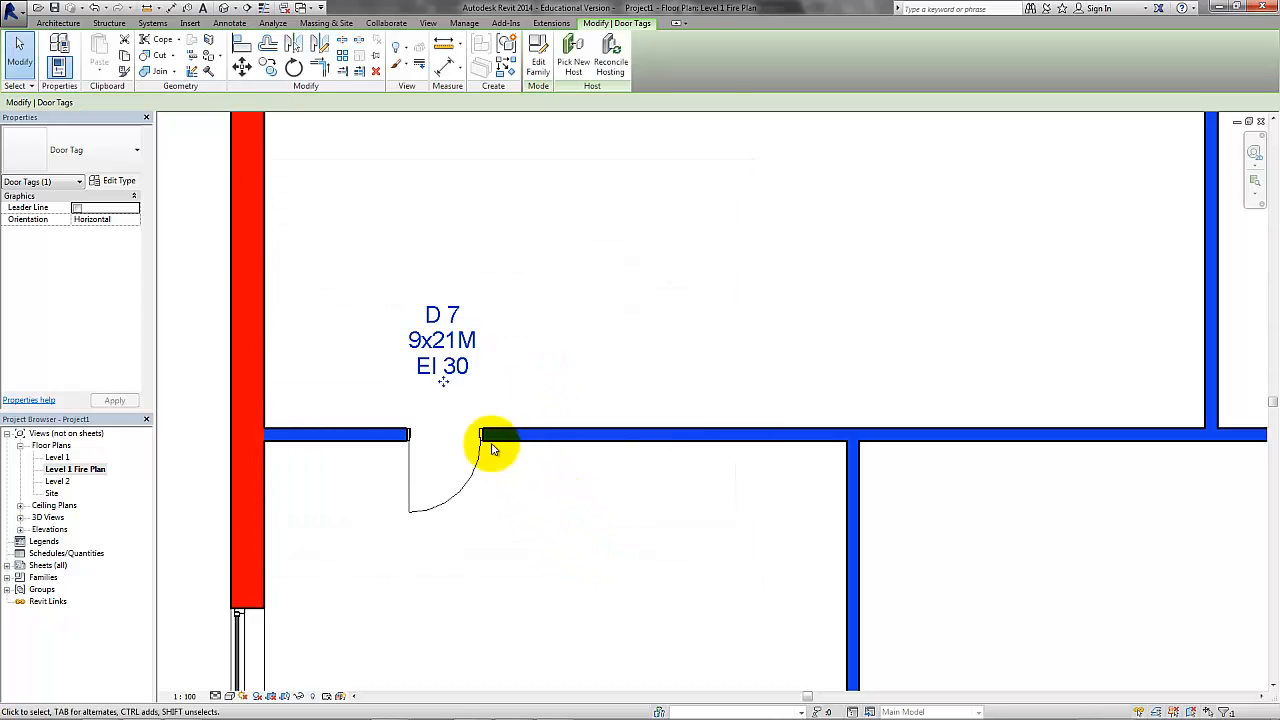
Move the door tag down to the interior door's opening and set the door's Mark to 1.
drag(452, 378, 455, 438)
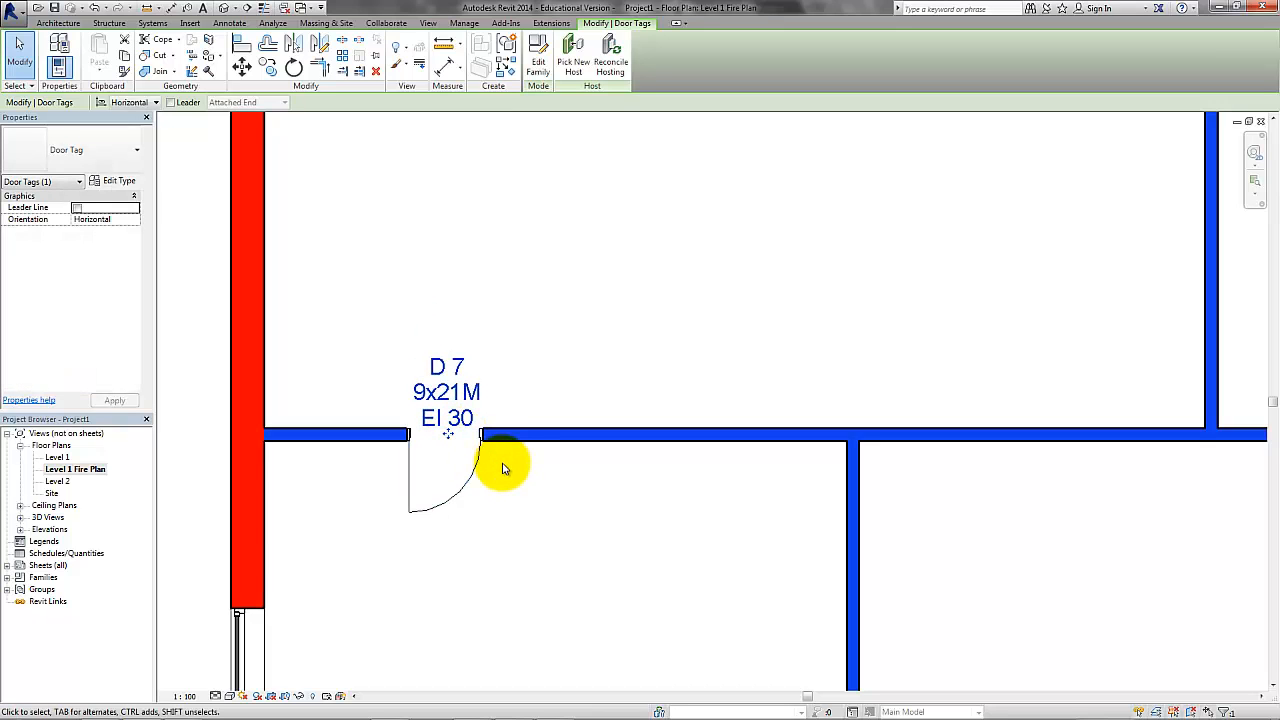
key(Escape)
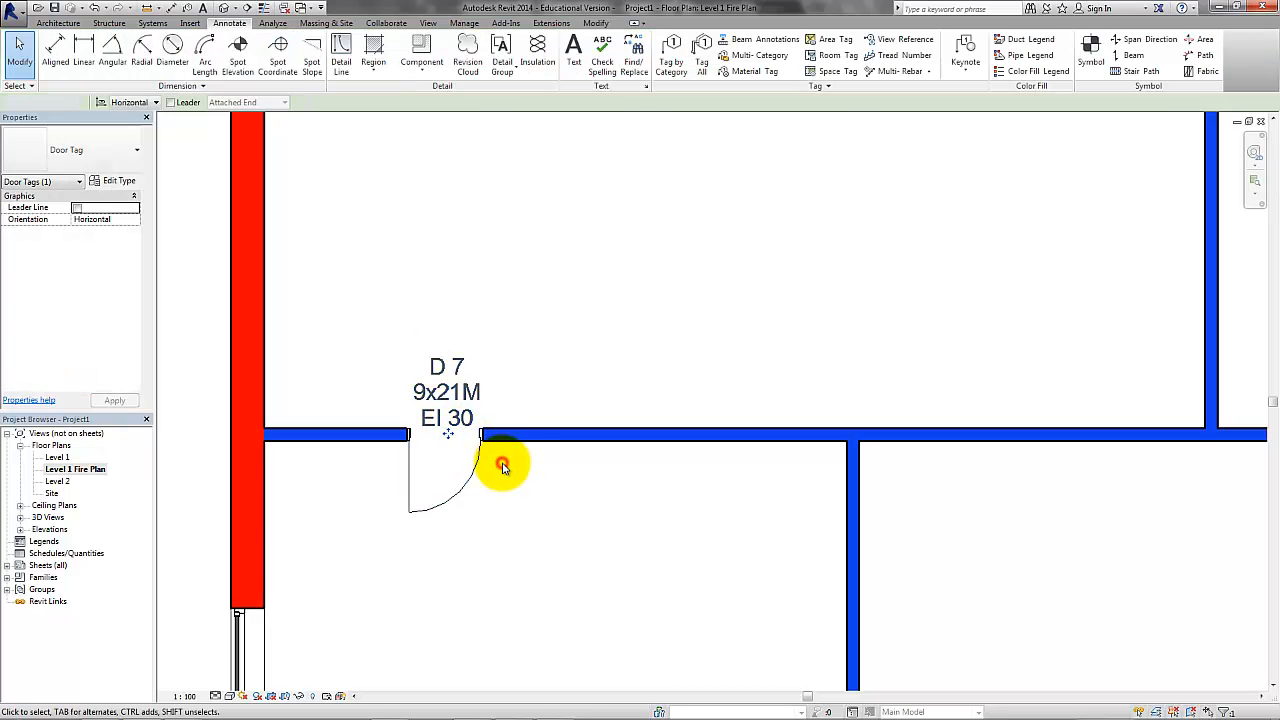
click(477, 480)
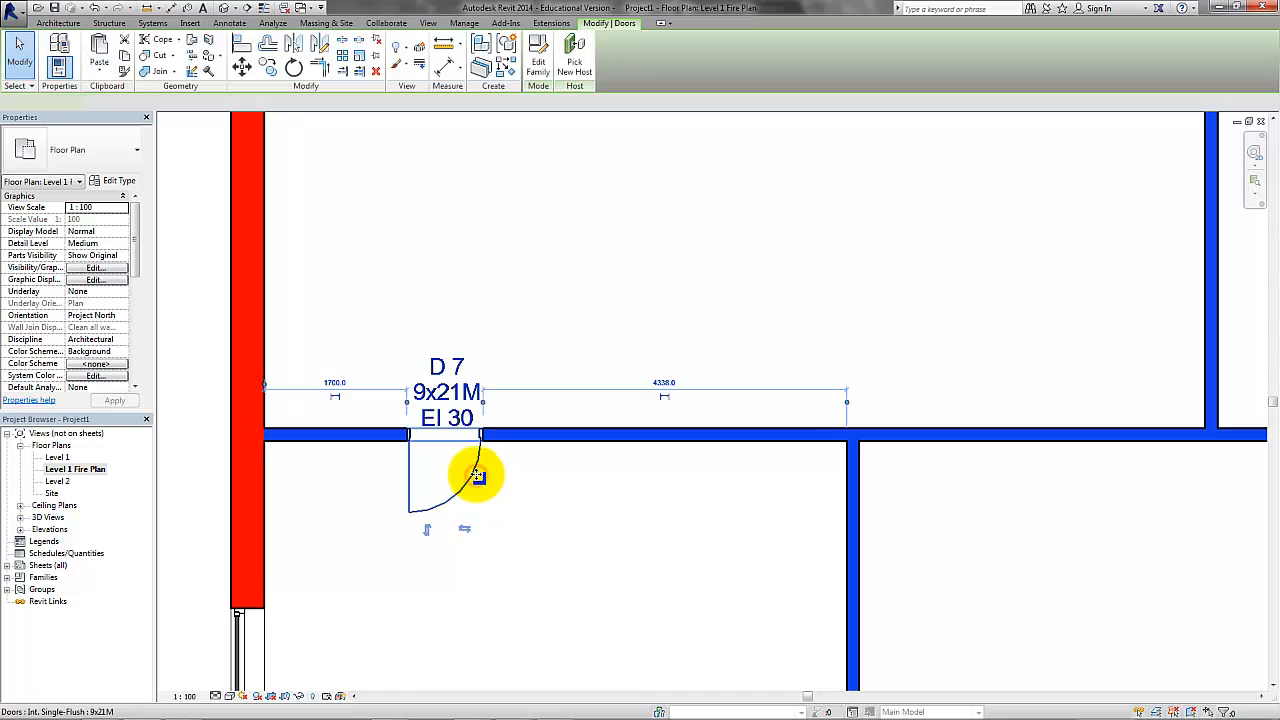
drag(135, 265, 136, 274)
click(79, 332)
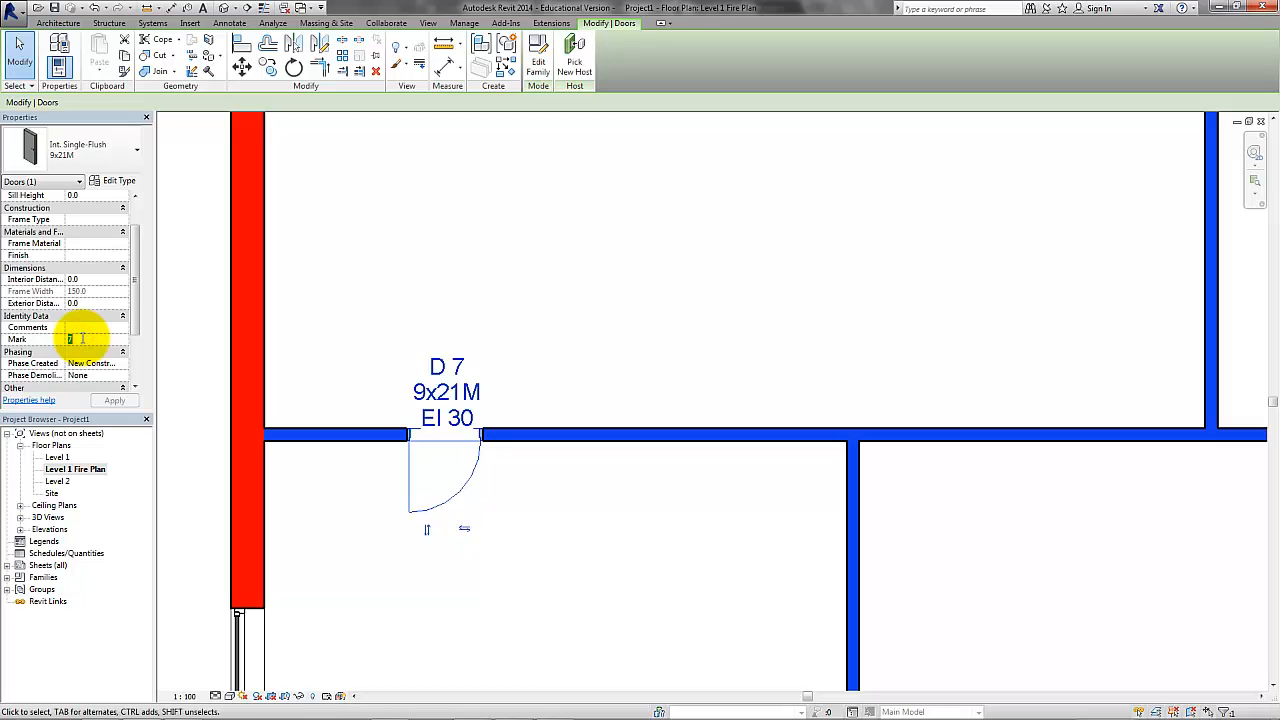
text(1)
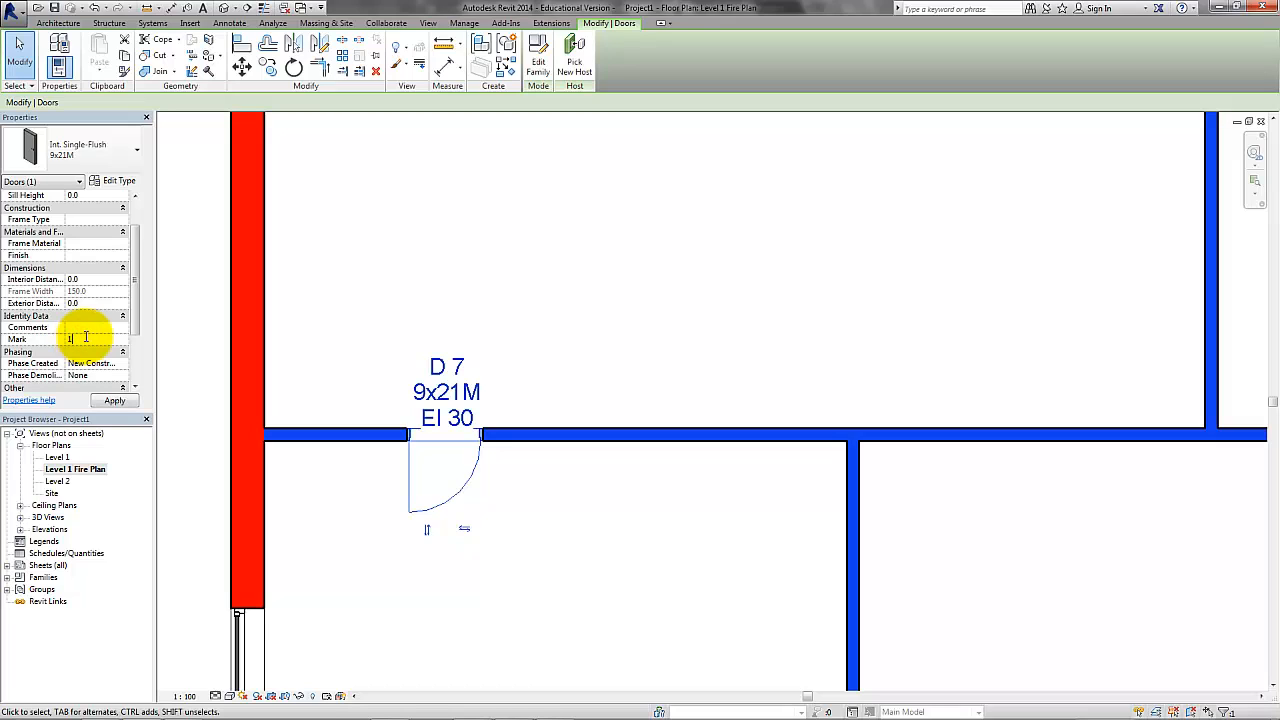
click(114, 401)
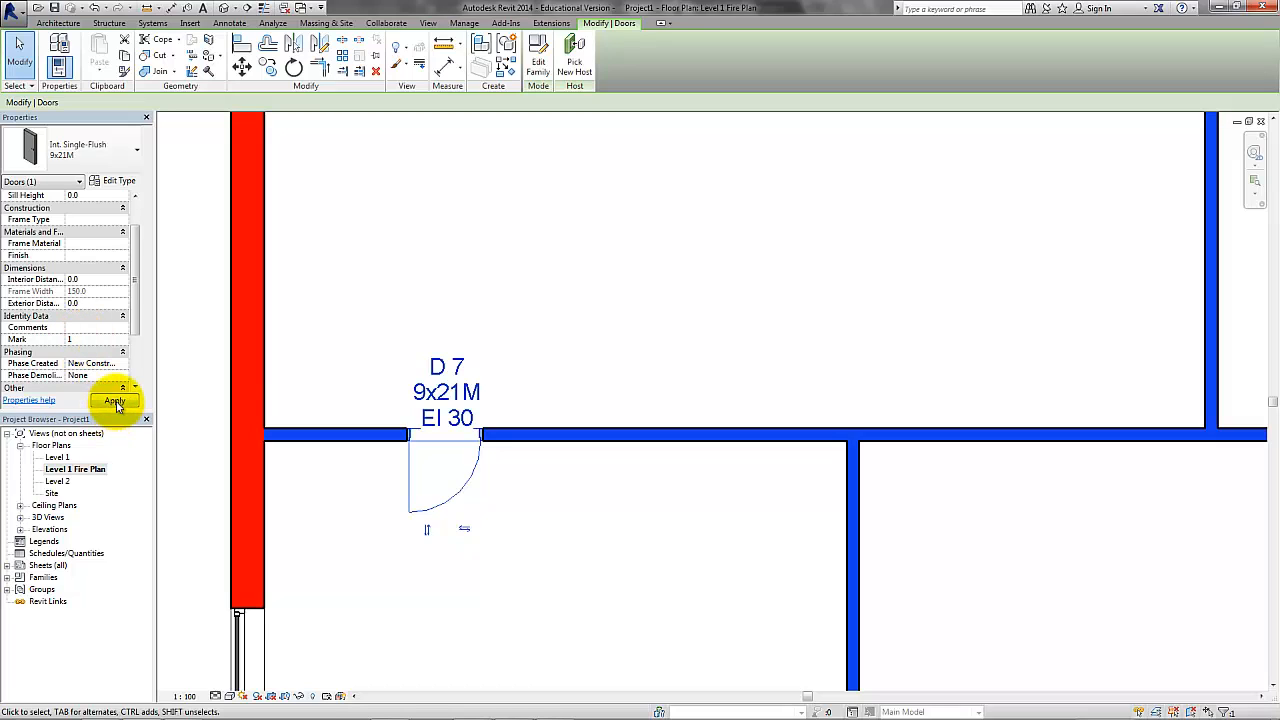
click(565, 522)
Load the 416 Rescue symbol family from the Annotations, Fire Signs, 4.1 Escape Routes library folder for placement.
middle_drag(572, 531, 482, 334)
scroll(533, 422, down, 1)
scroll(532, 420, down, 3)
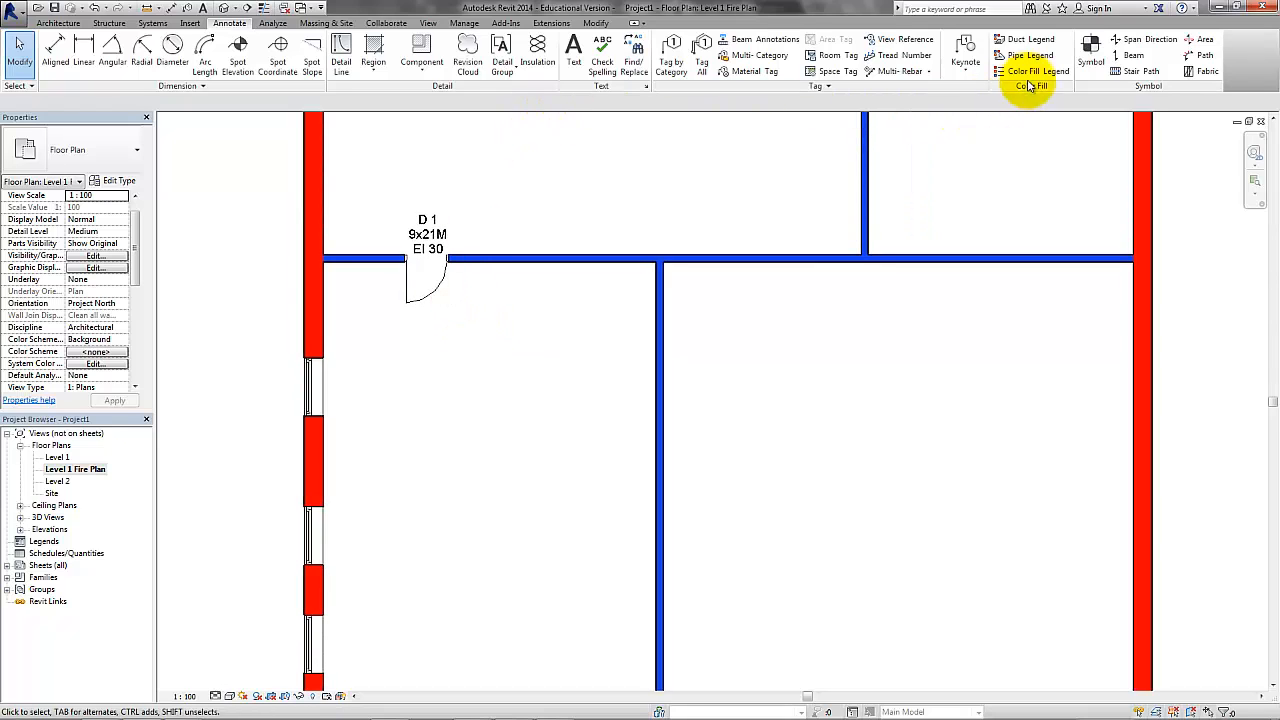
click(1088, 50)
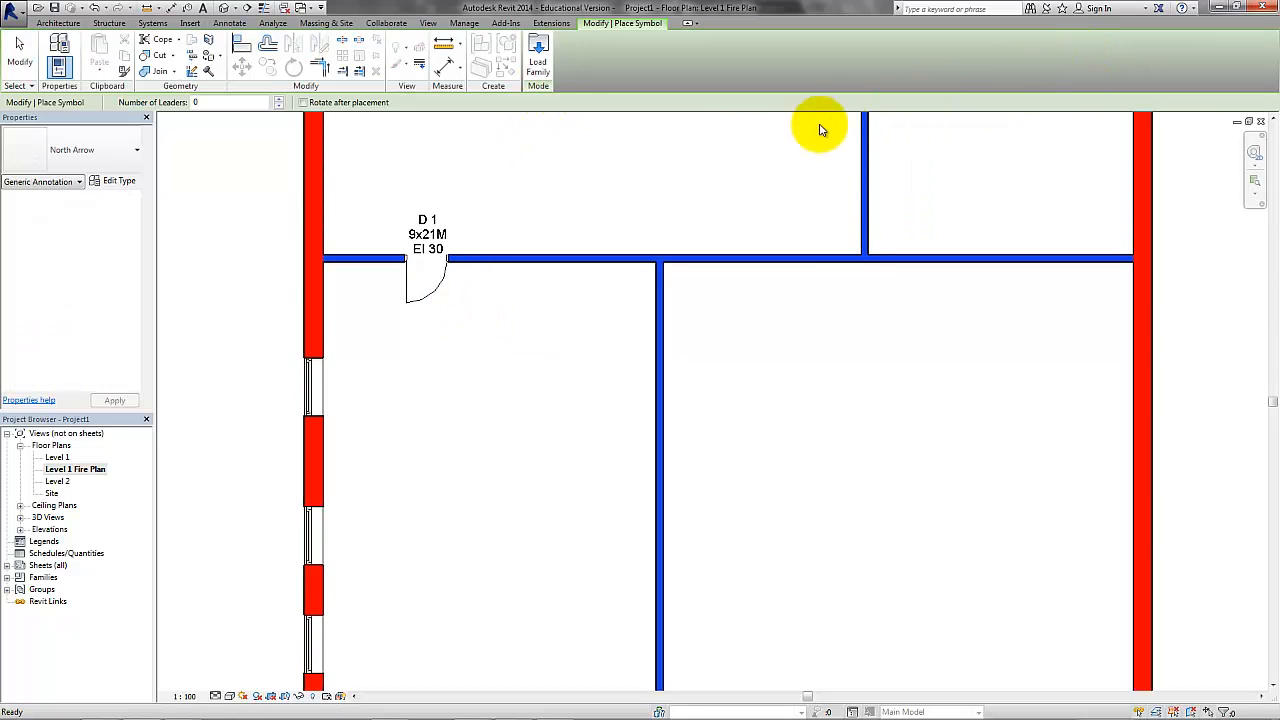
click(540, 58)
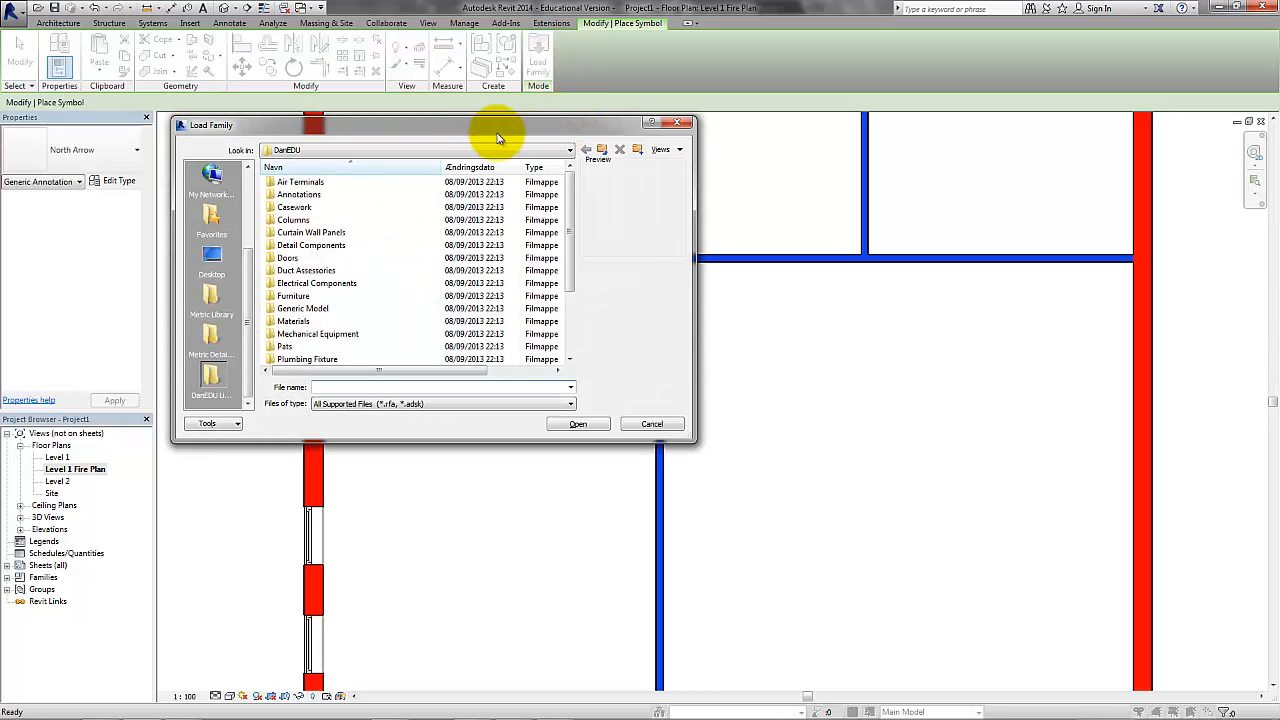
double_click(297, 194)
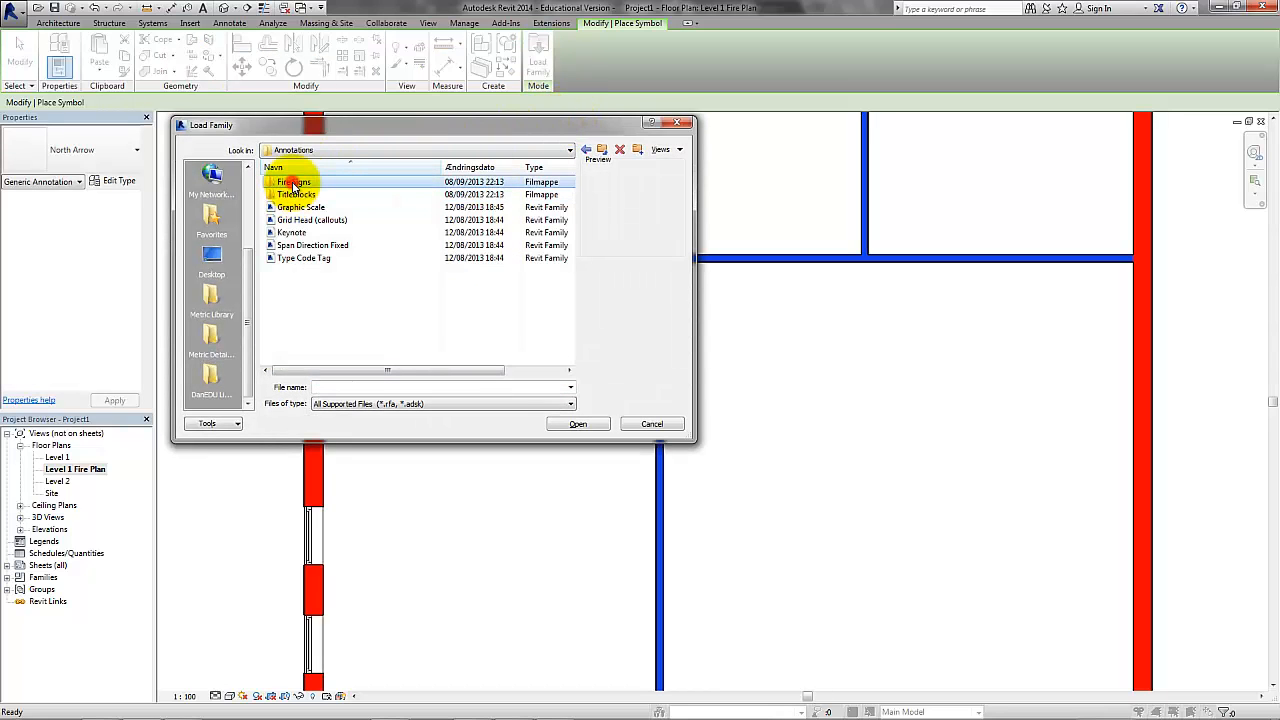
double_click(292, 183)
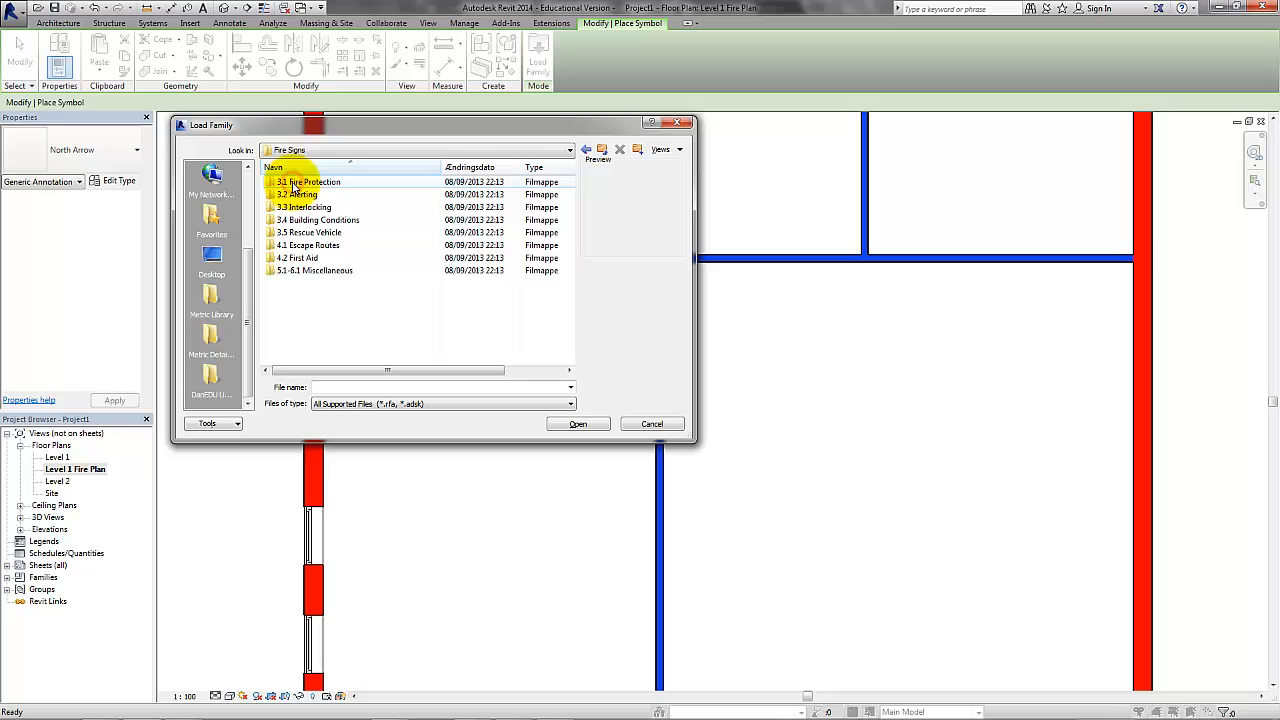
double_click(308, 246)
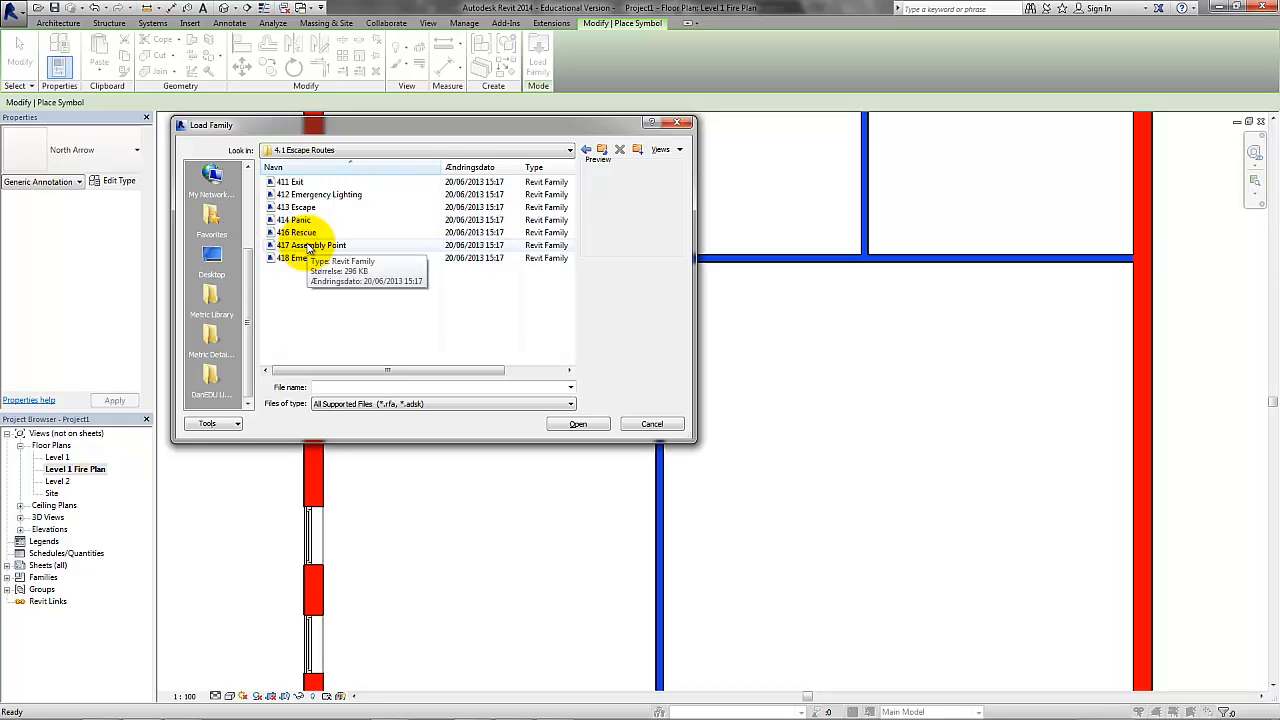
double_click(305, 233)
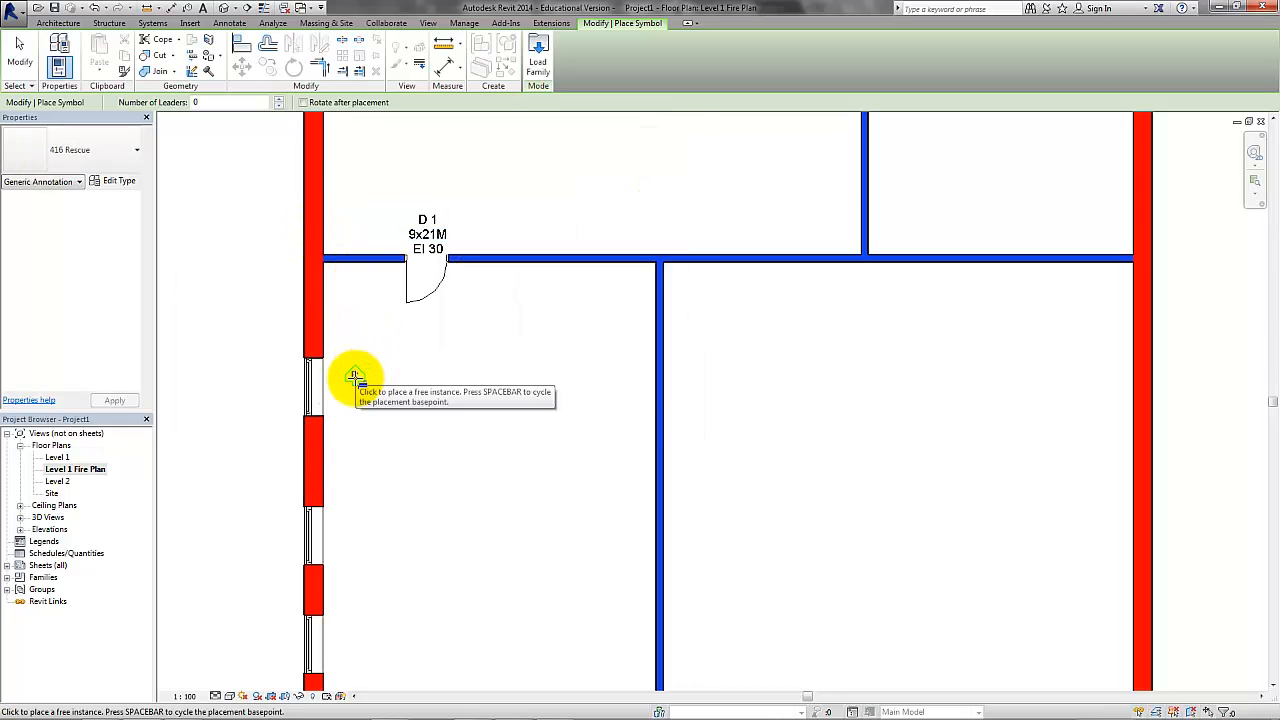
Place 416 Rescue symbols inside the lower-left room, one pointing at each of its three left-wall and two bottom-wall windows.
click(343, 389)
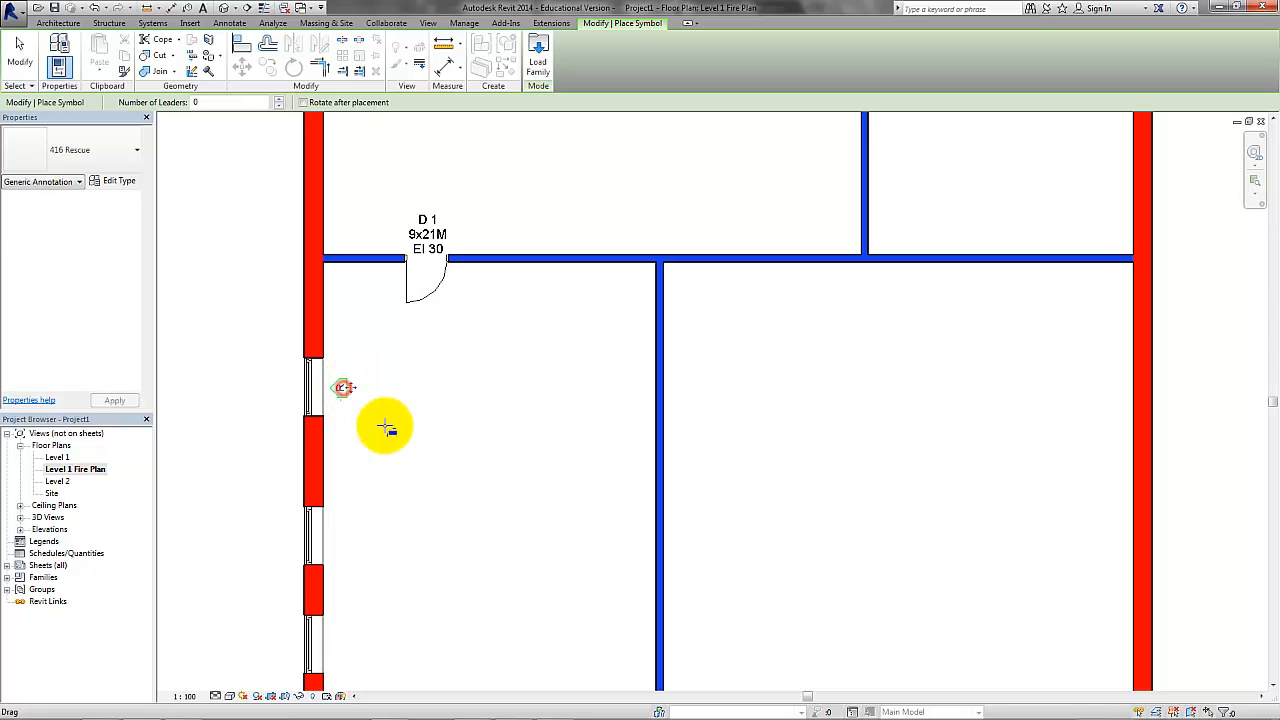
click(350, 540)
middle_drag(371, 509, 380, 357)
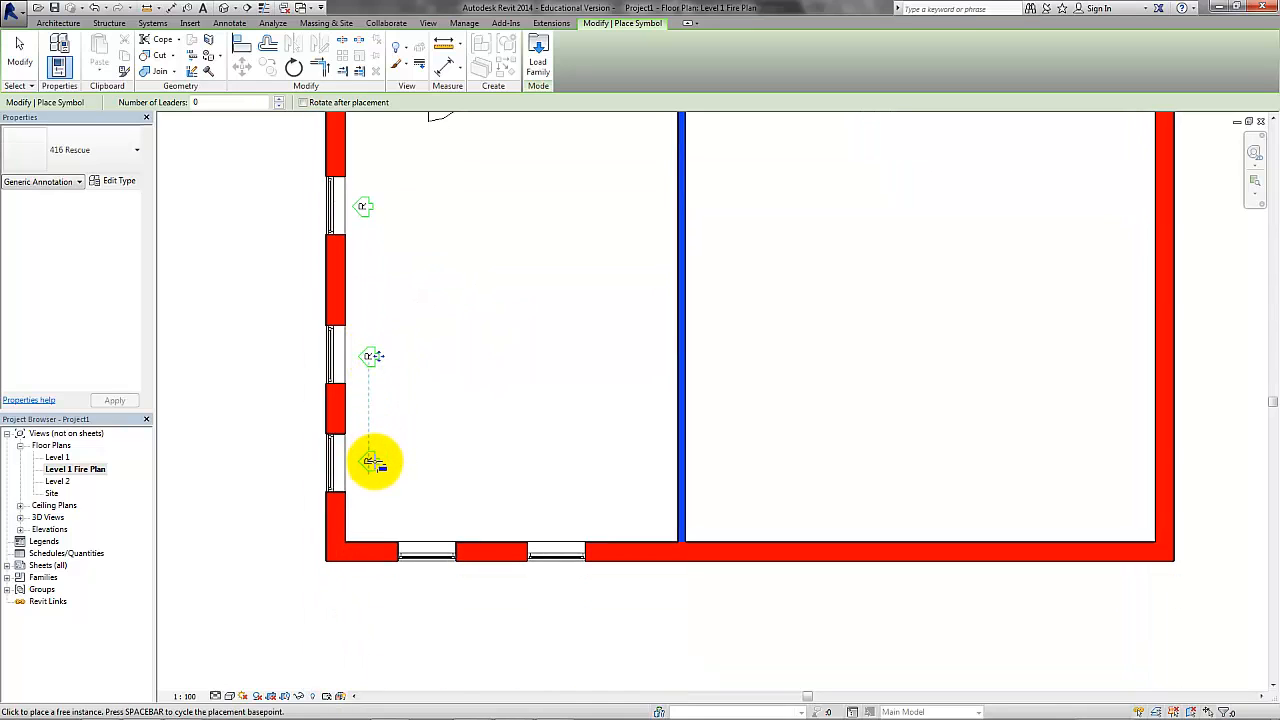
click(371, 461)
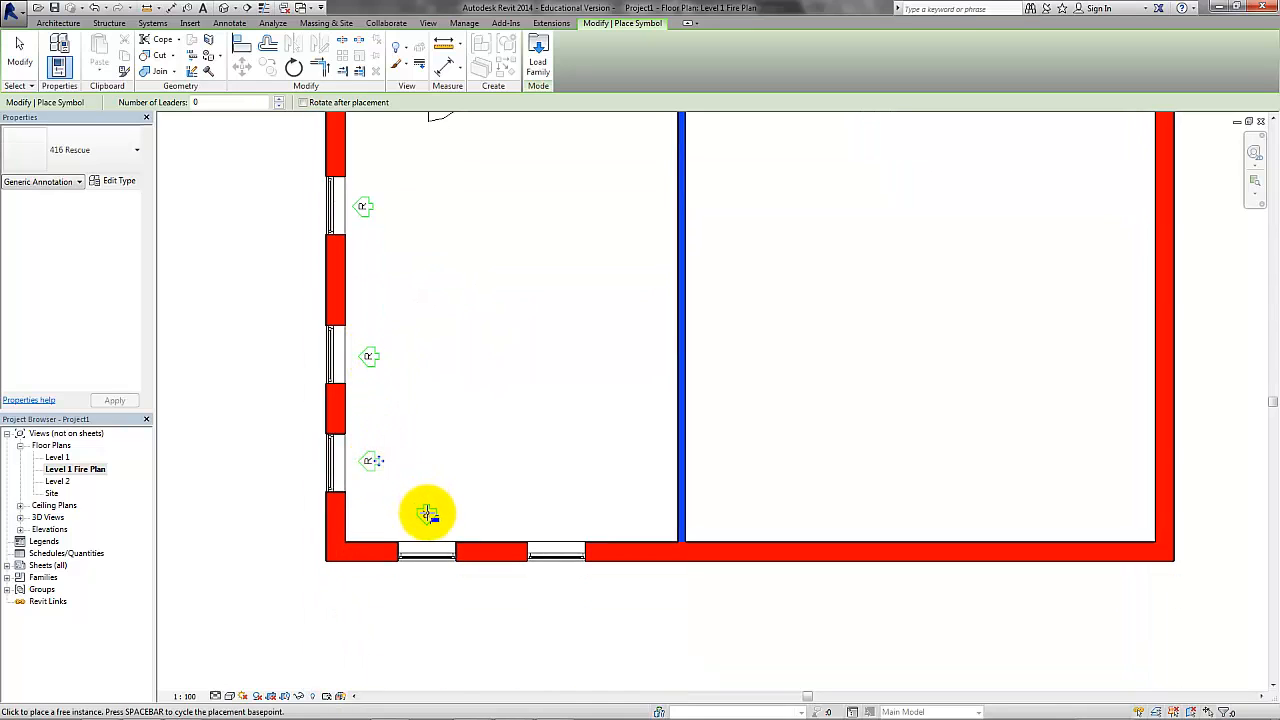
click(427, 515)
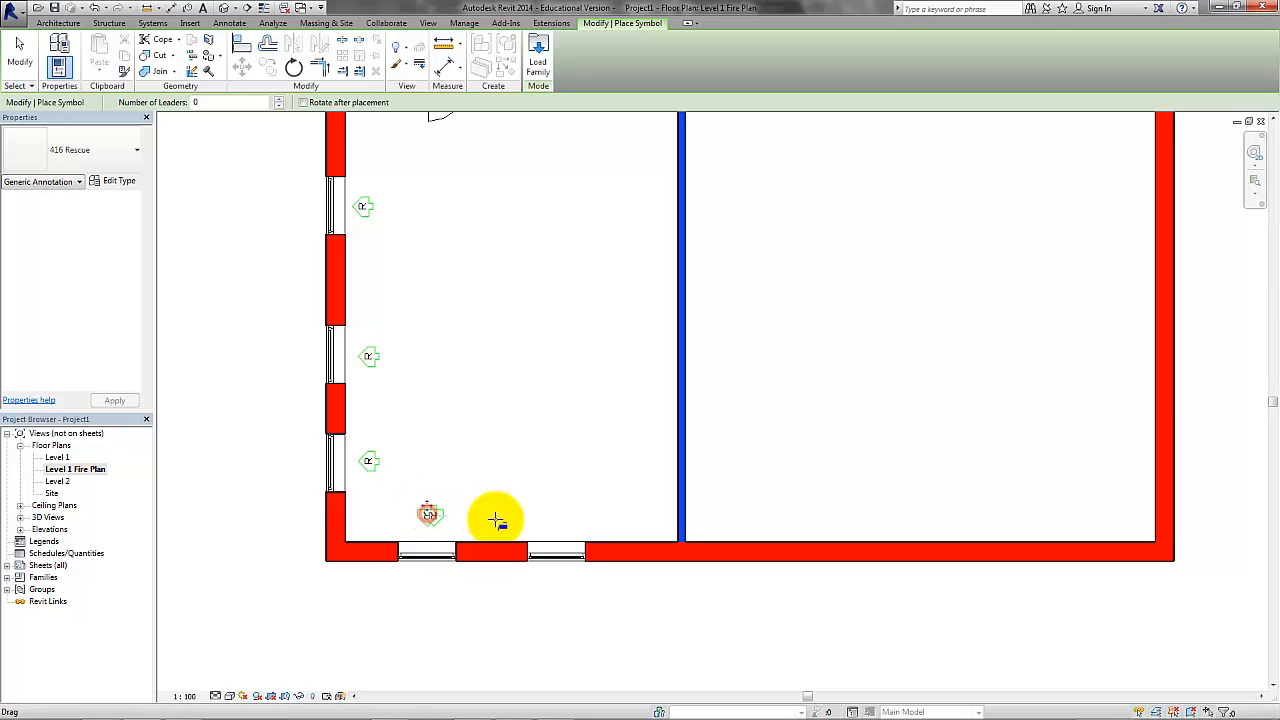
click(563, 515)
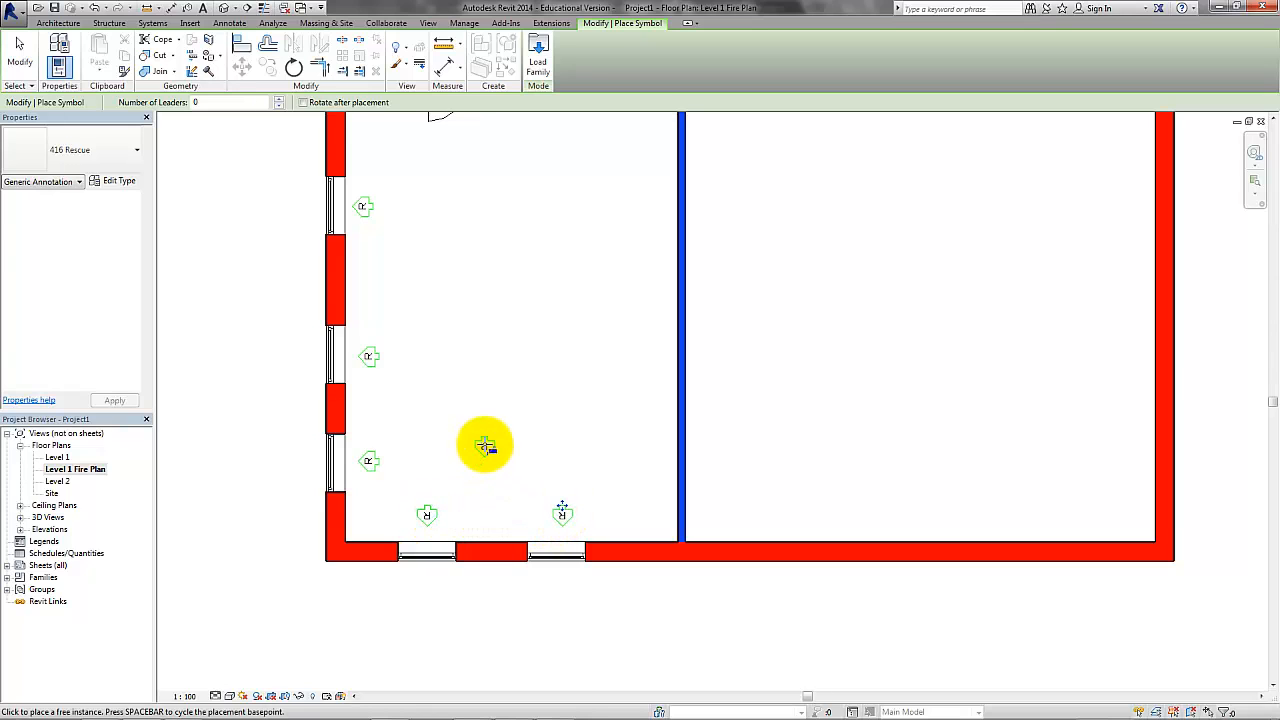
key(Escape)
key(Escape)
Start a filled region, duplicate its type as Escape Route, and set the type's color to dark green RGB 000-128-064.
middle_drag(501, 318, 471, 363)
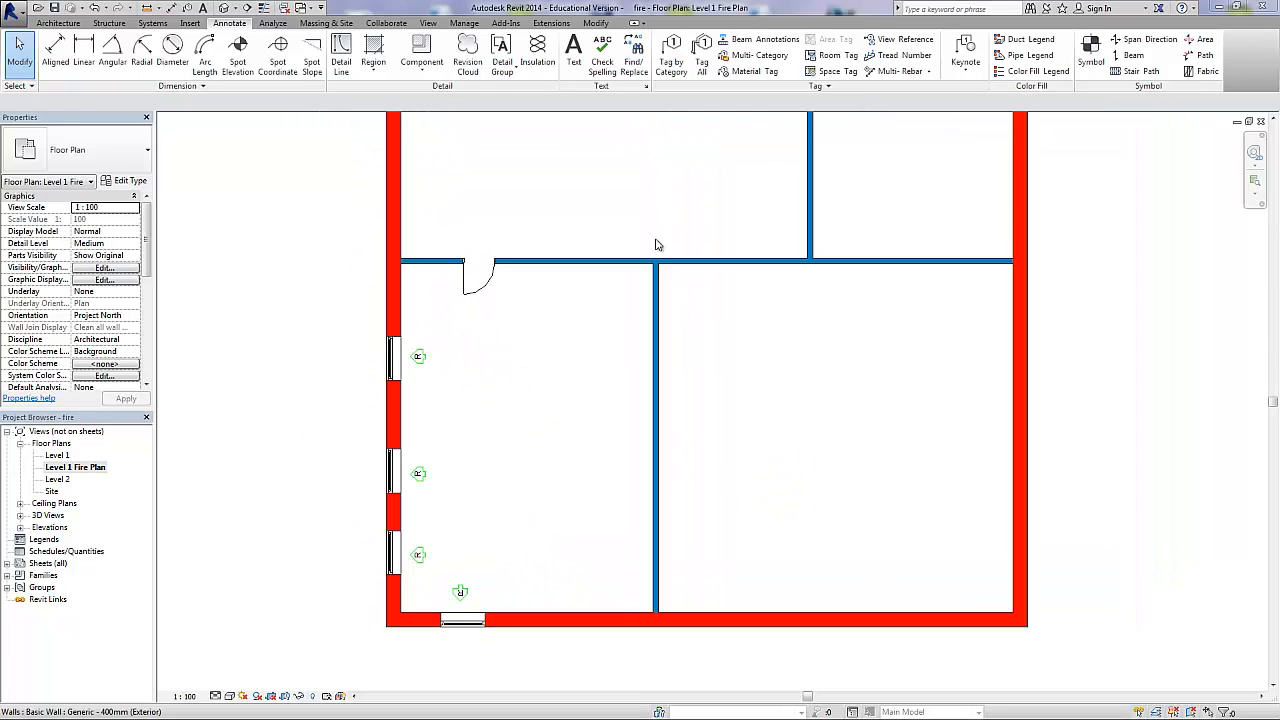
click(375, 52)
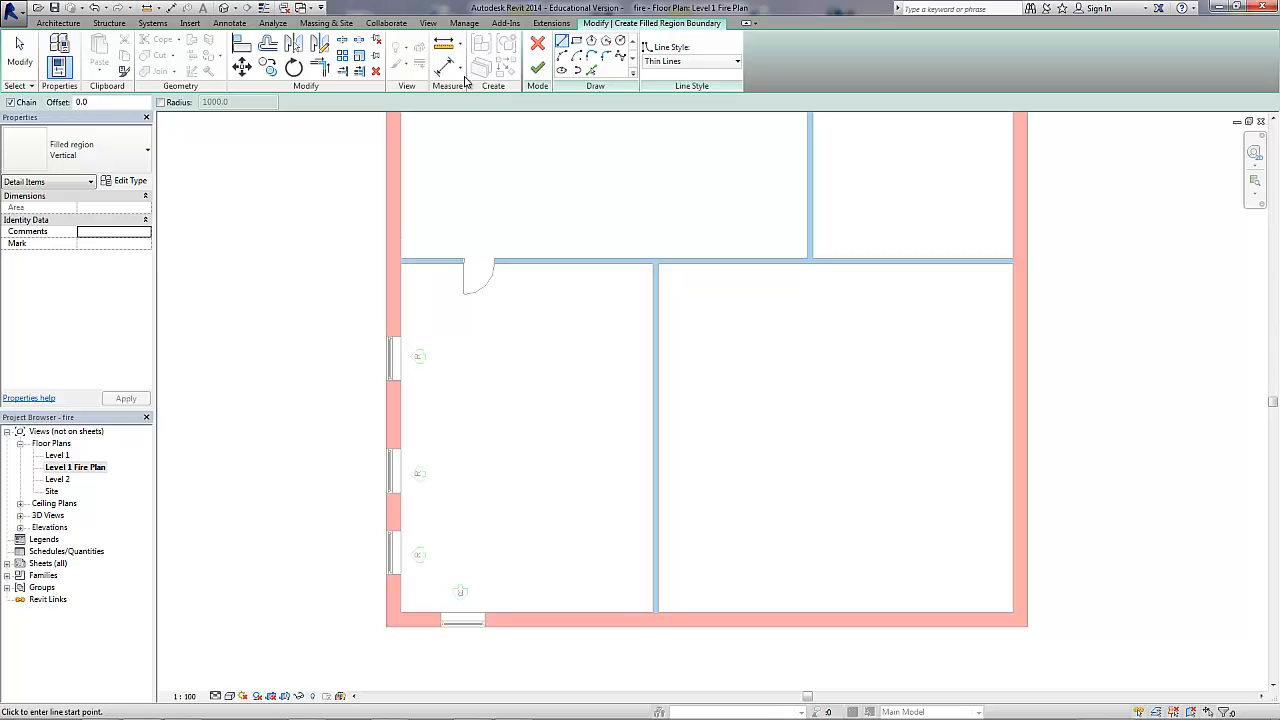
click(127, 183)
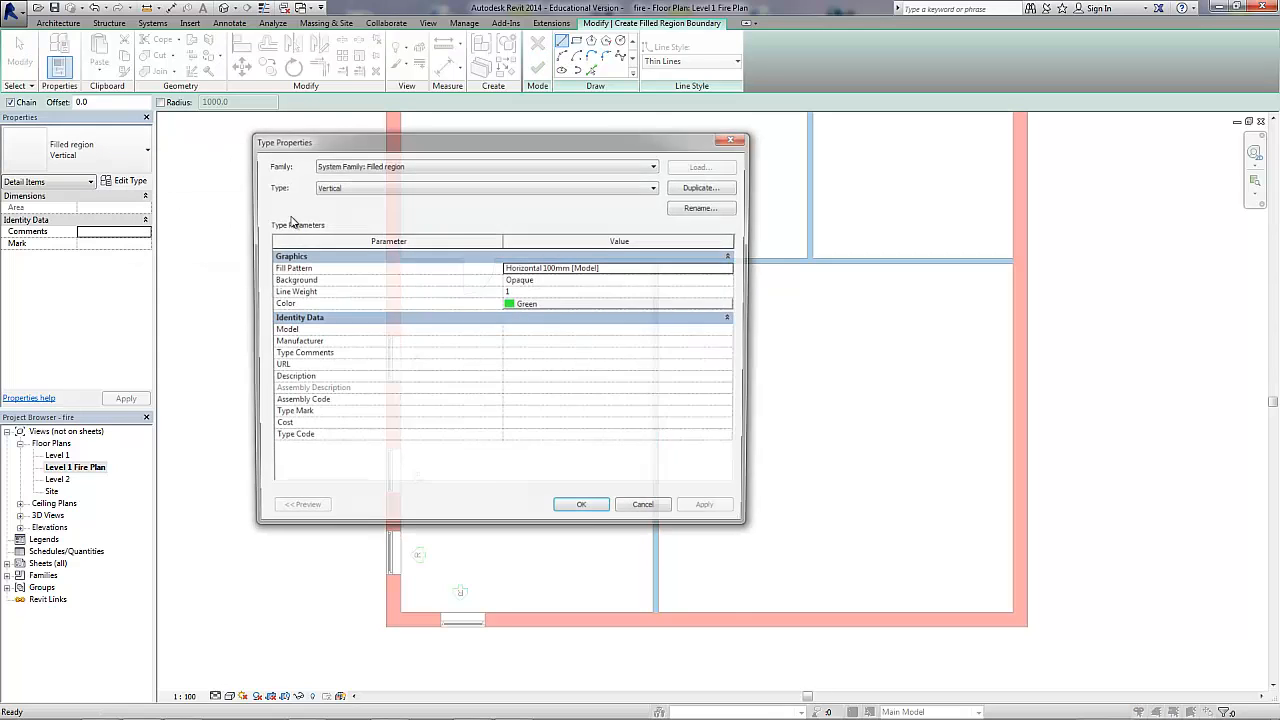
click(702, 190)
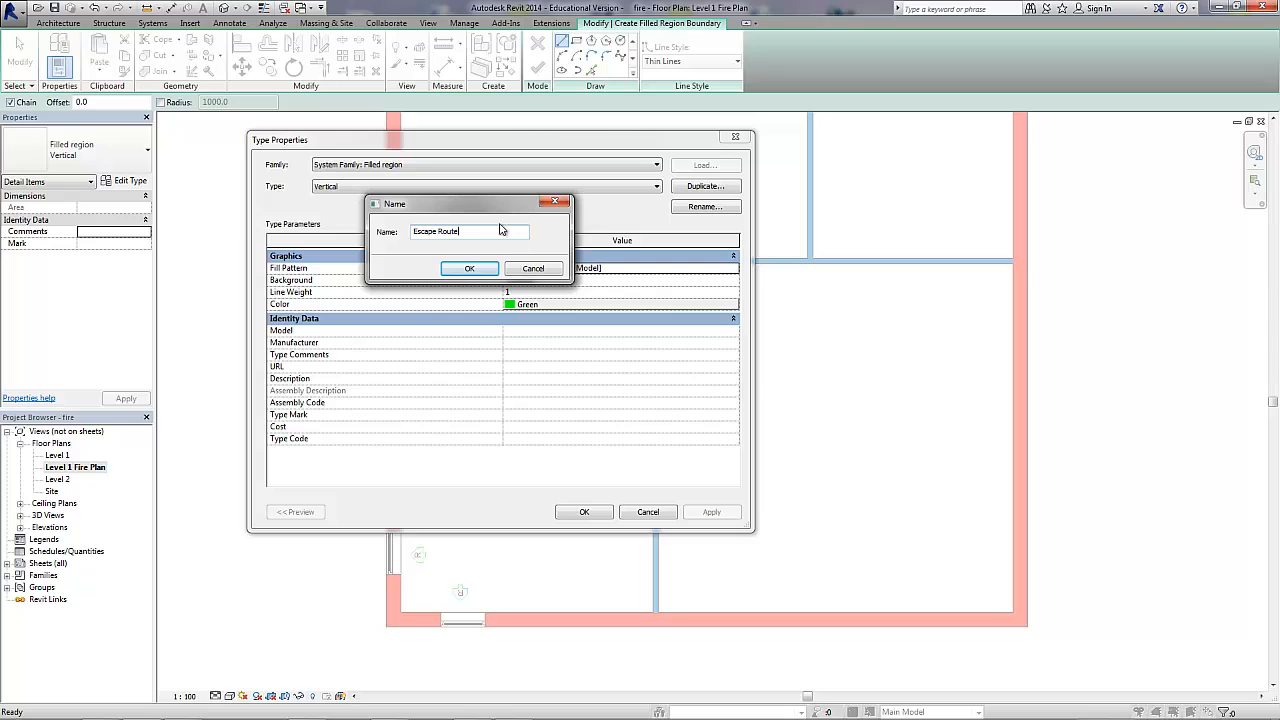
click(469, 268)
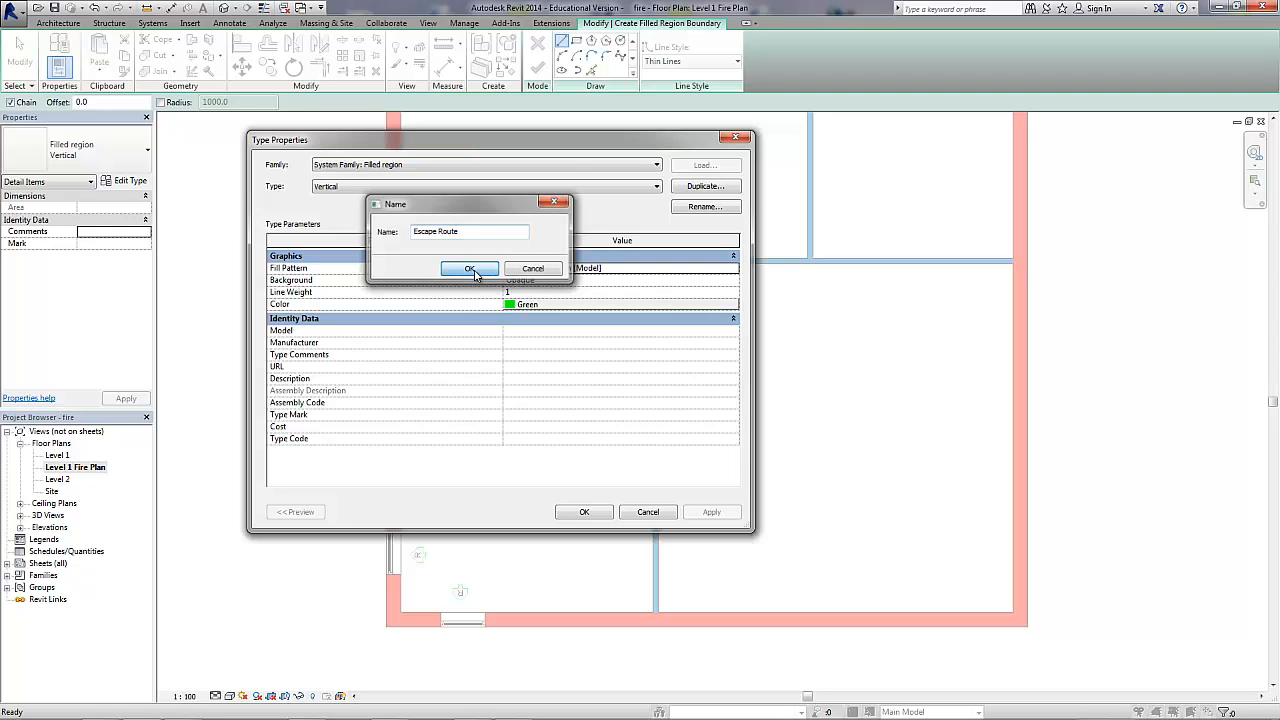
click(517, 308)
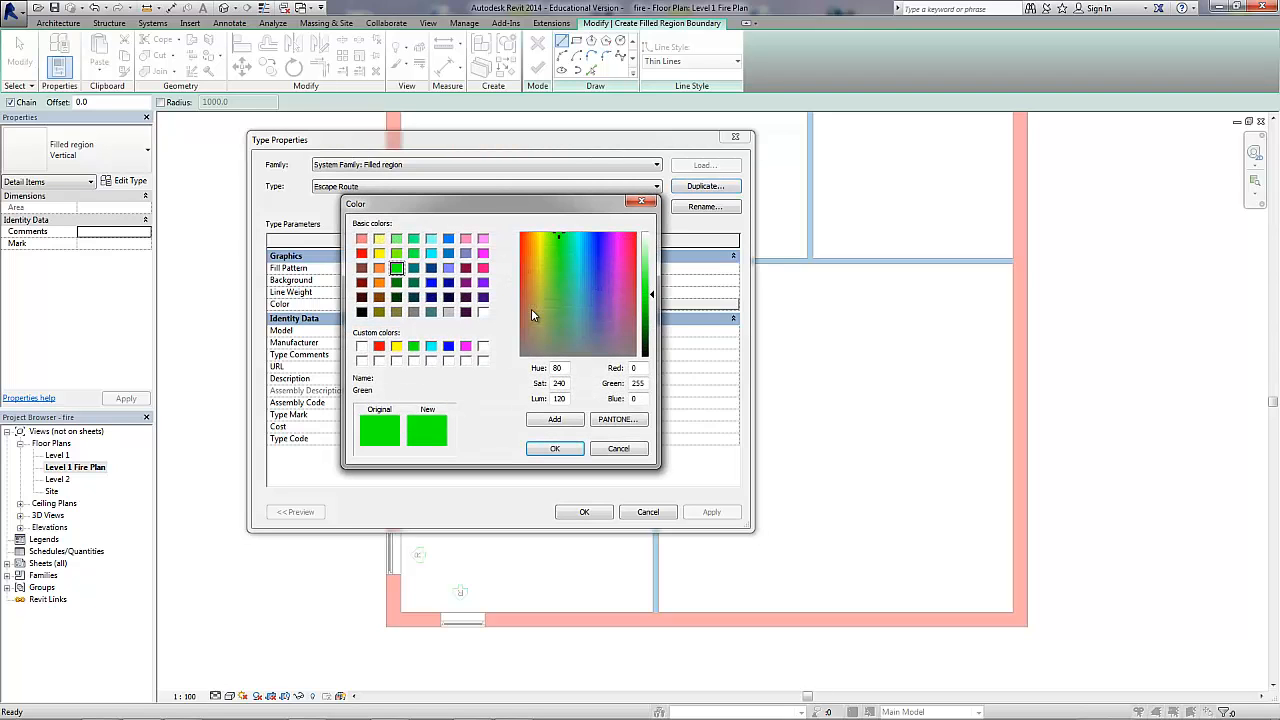
click(414, 284)
click(552, 448)
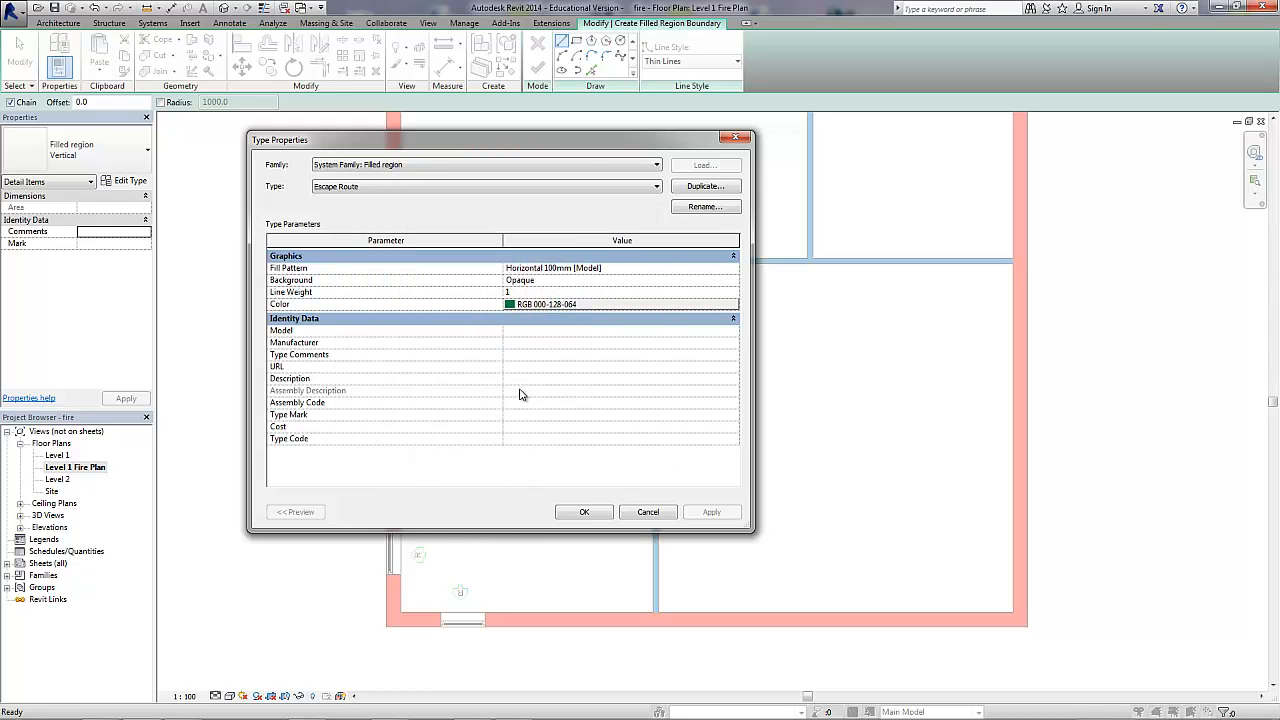
Try a line angle of 90° in the Horizontal 100mm model fill pattern and set it back to 45°.
click(716, 270)
click(734, 270)
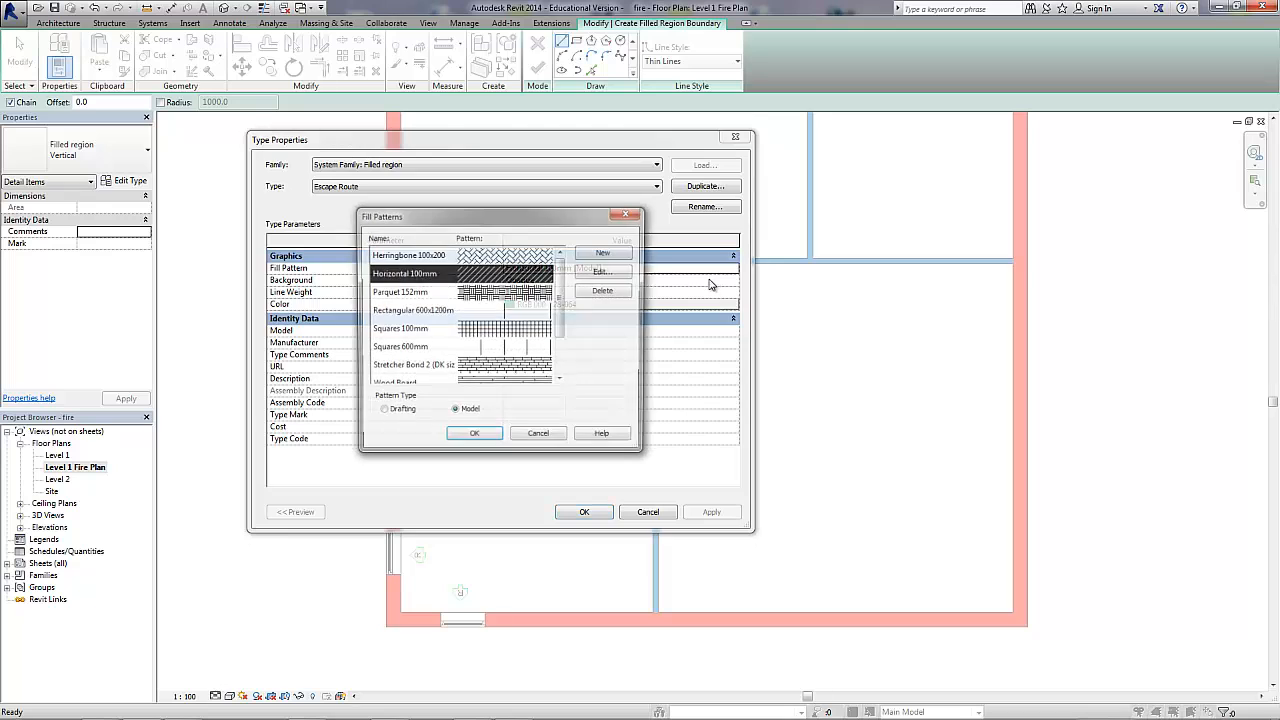
click(600, 273)
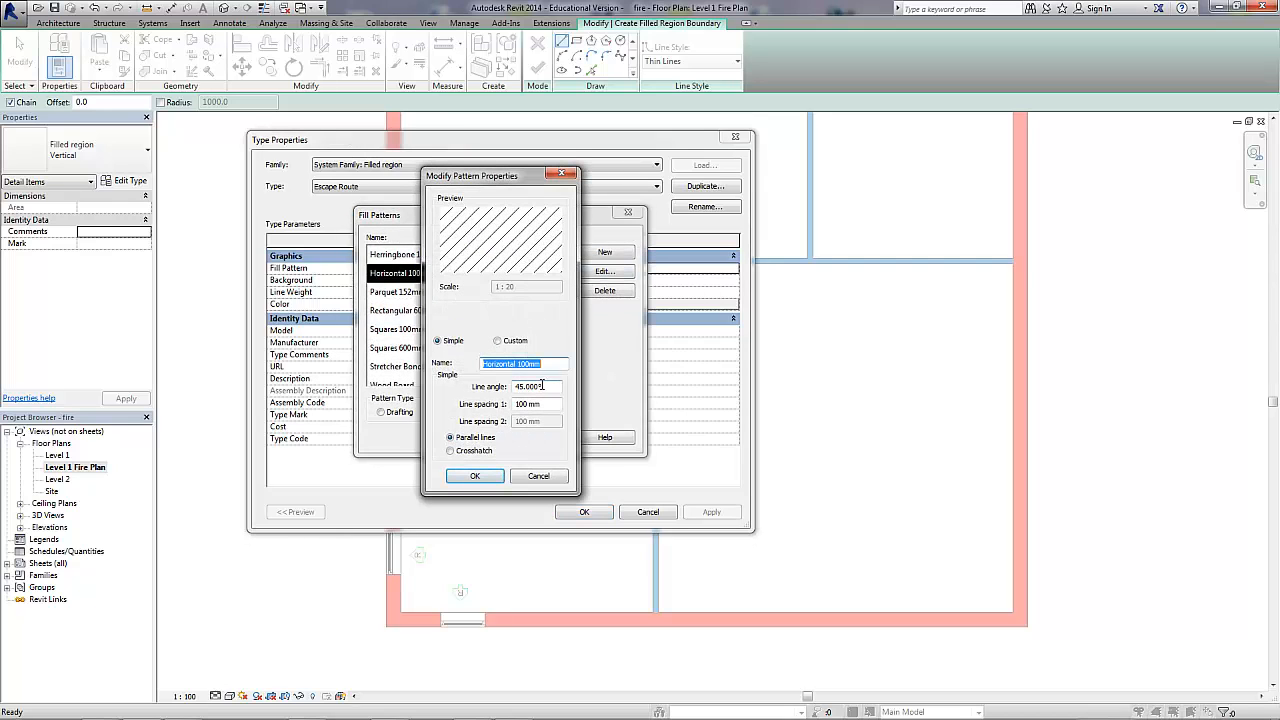
key(Tab)
text(90)
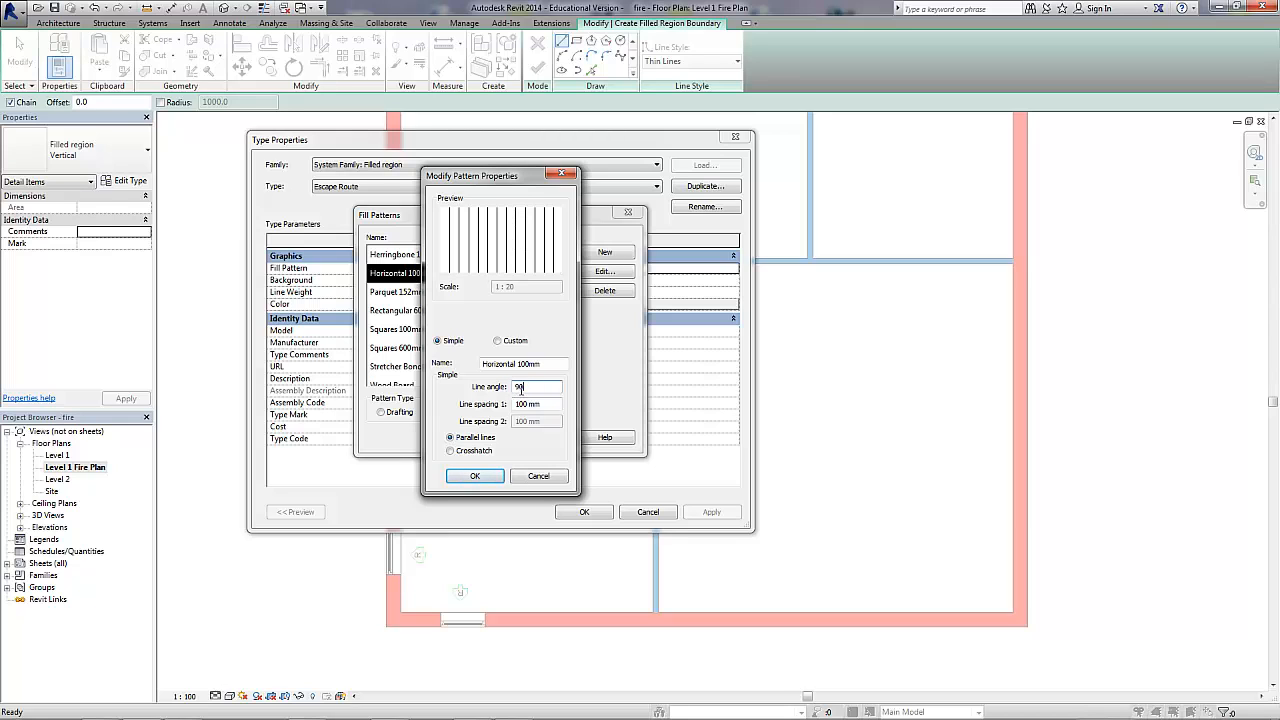
text(45)
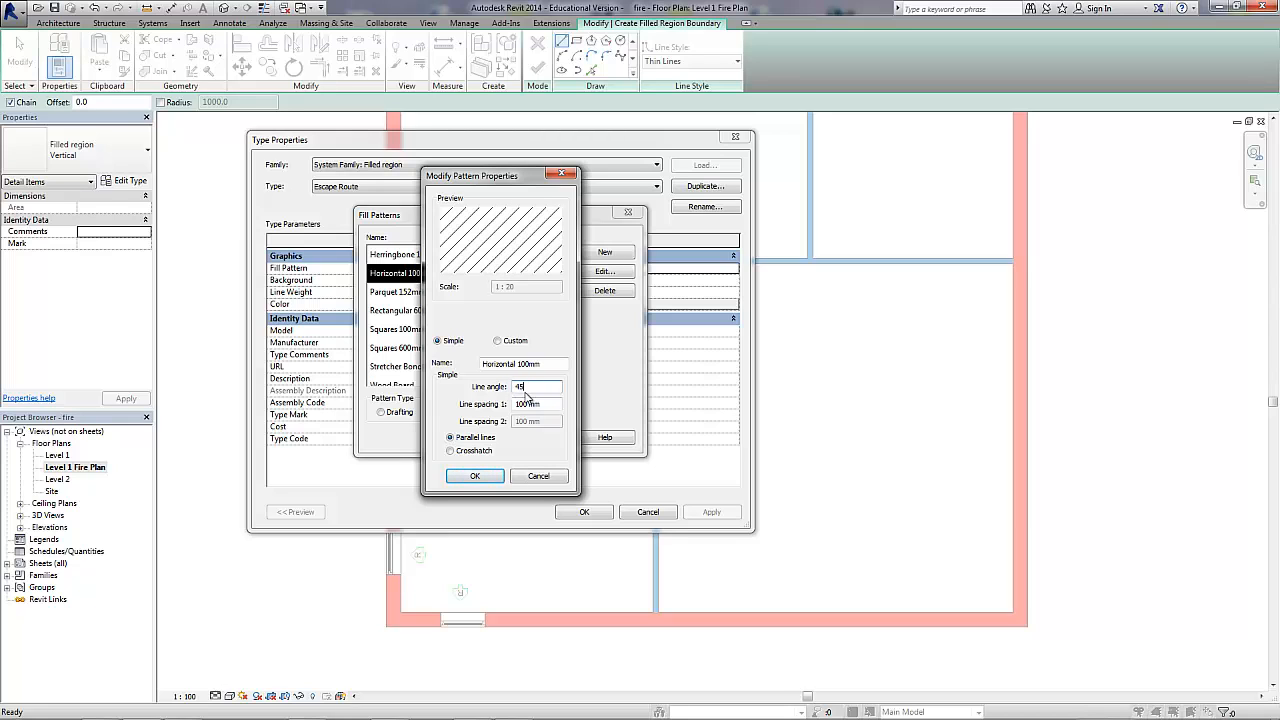
click(476, 476)
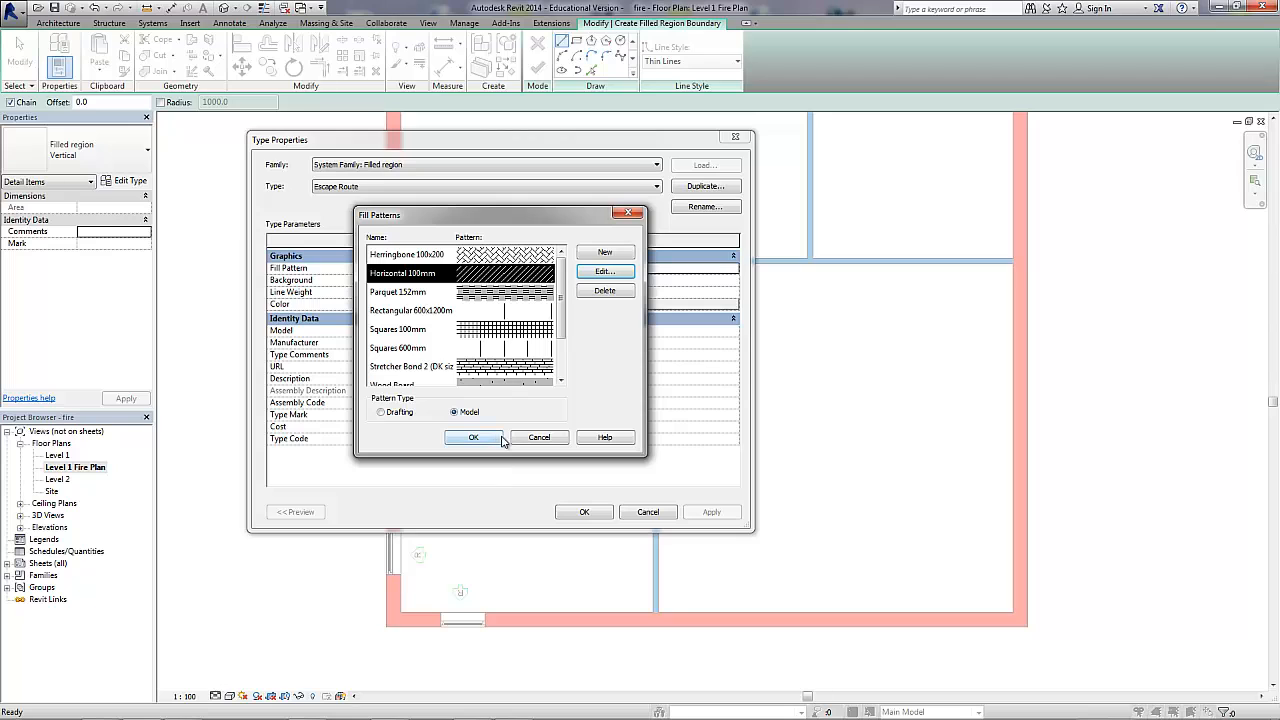
click(497, 439)
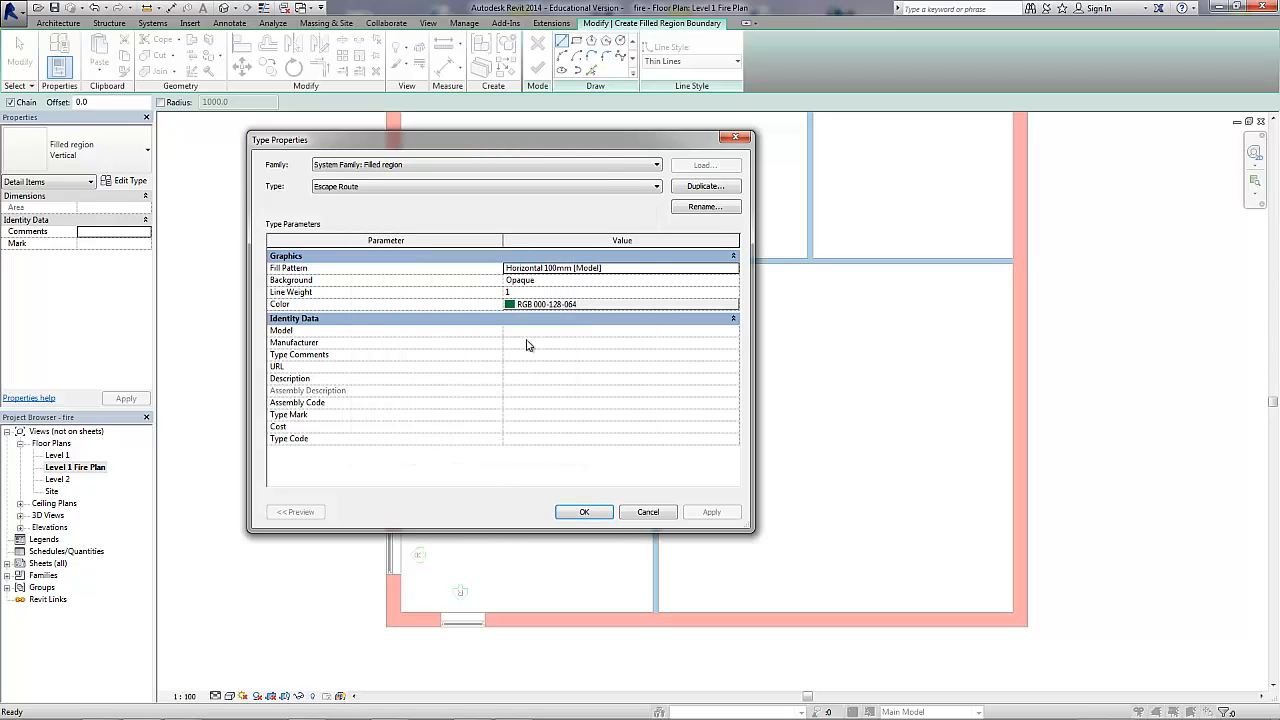
Sketch and finish an L-shaped Escape Route region from the lower-left room's door to its right wall, outer edges about 4700 mm and 5200 mm.
click(580, 510)
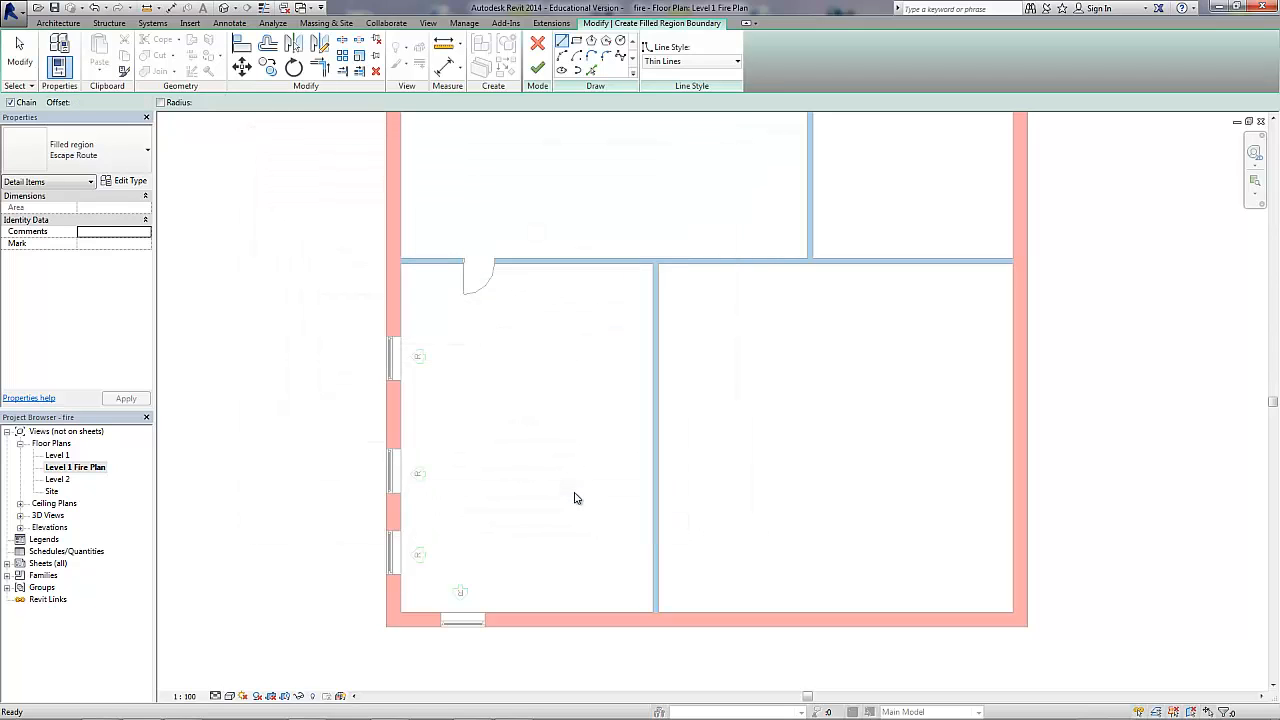
click(561, 41)
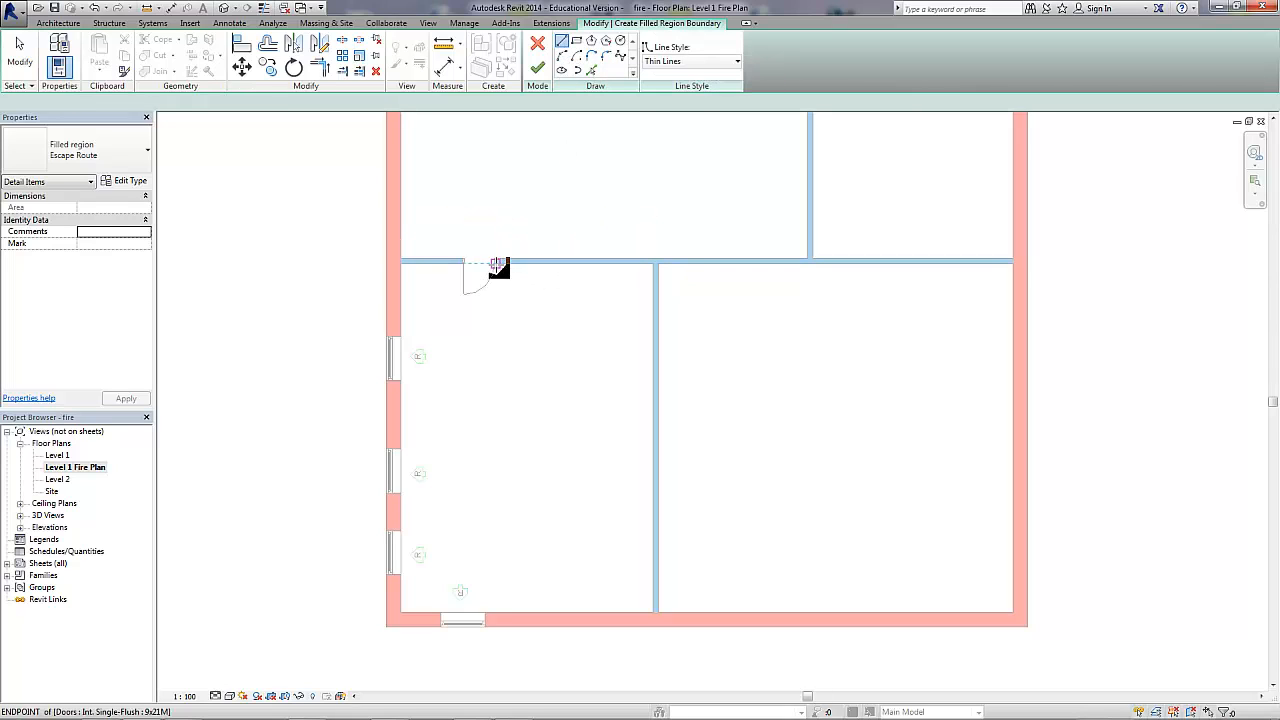
click(504, 317)
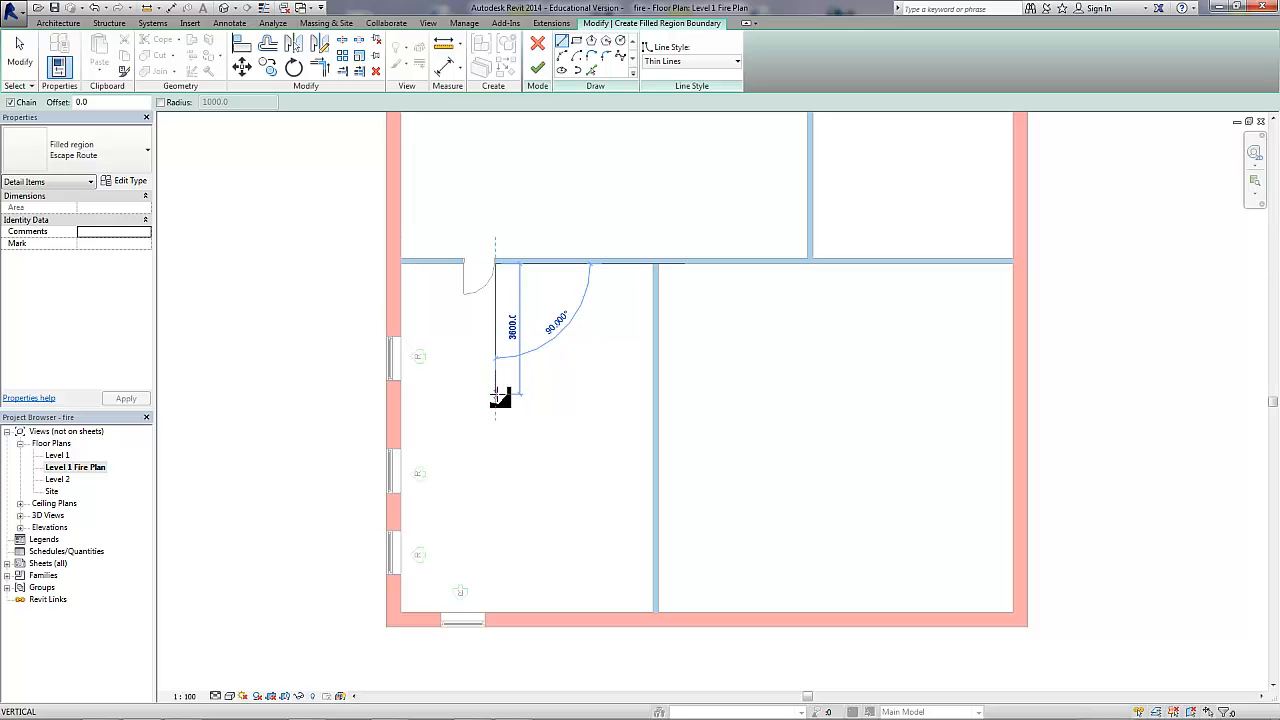
click(598, 400)
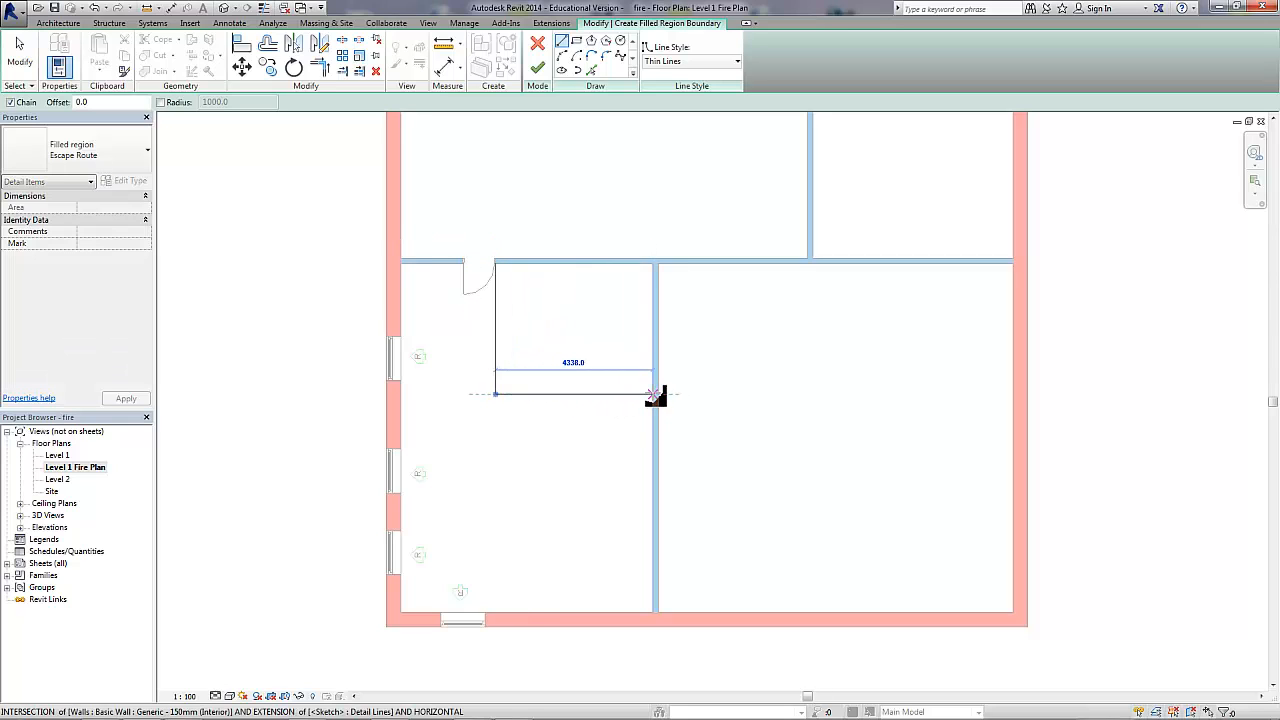
click(655, 394)
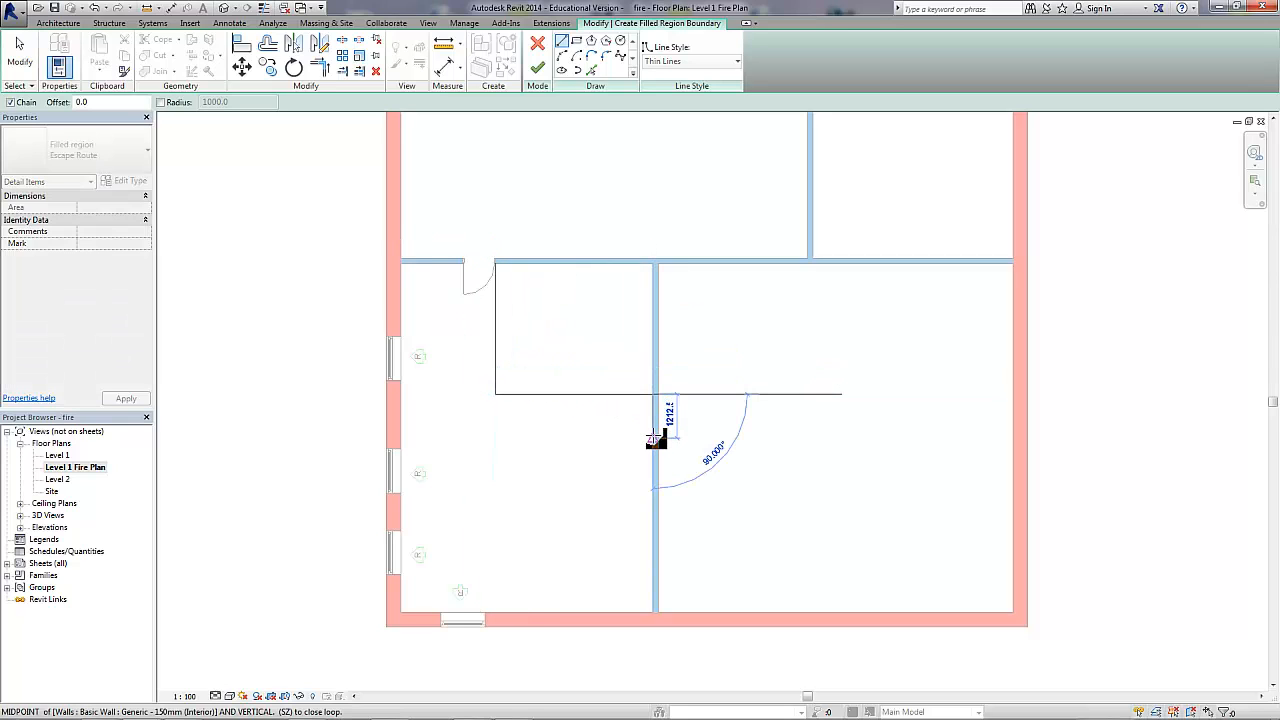
click(654, 433)
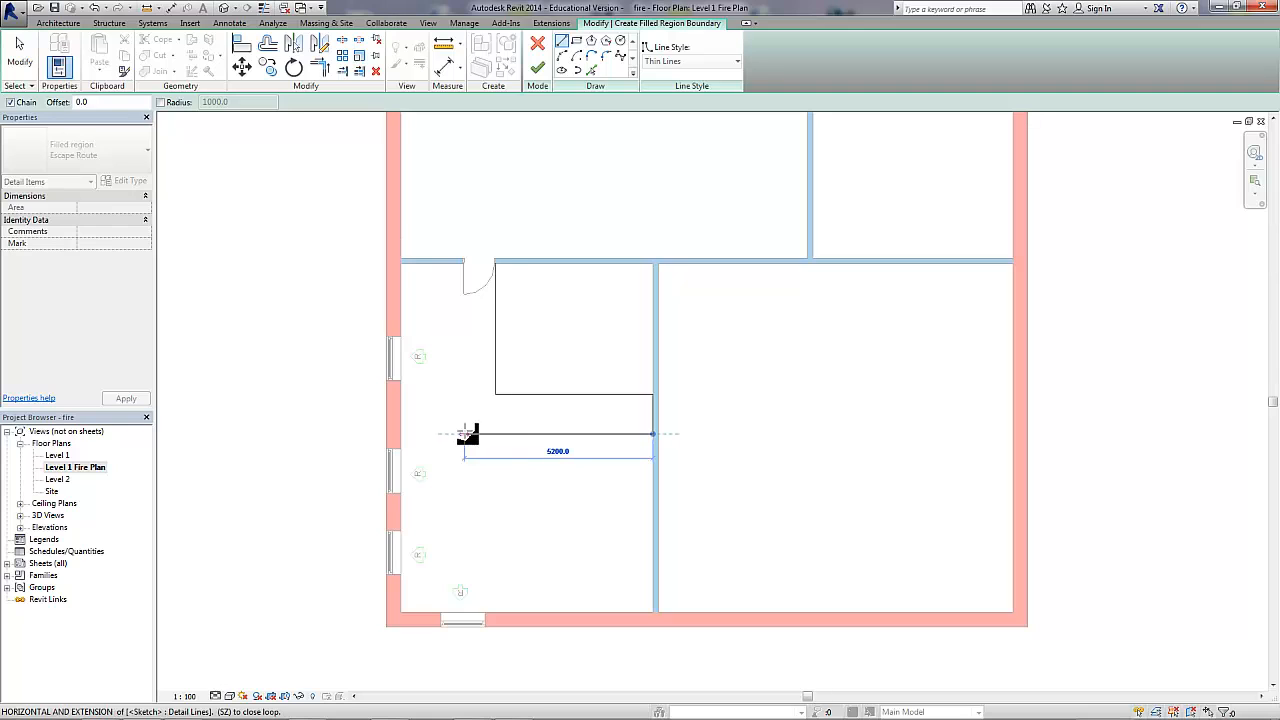
click(464, 433)
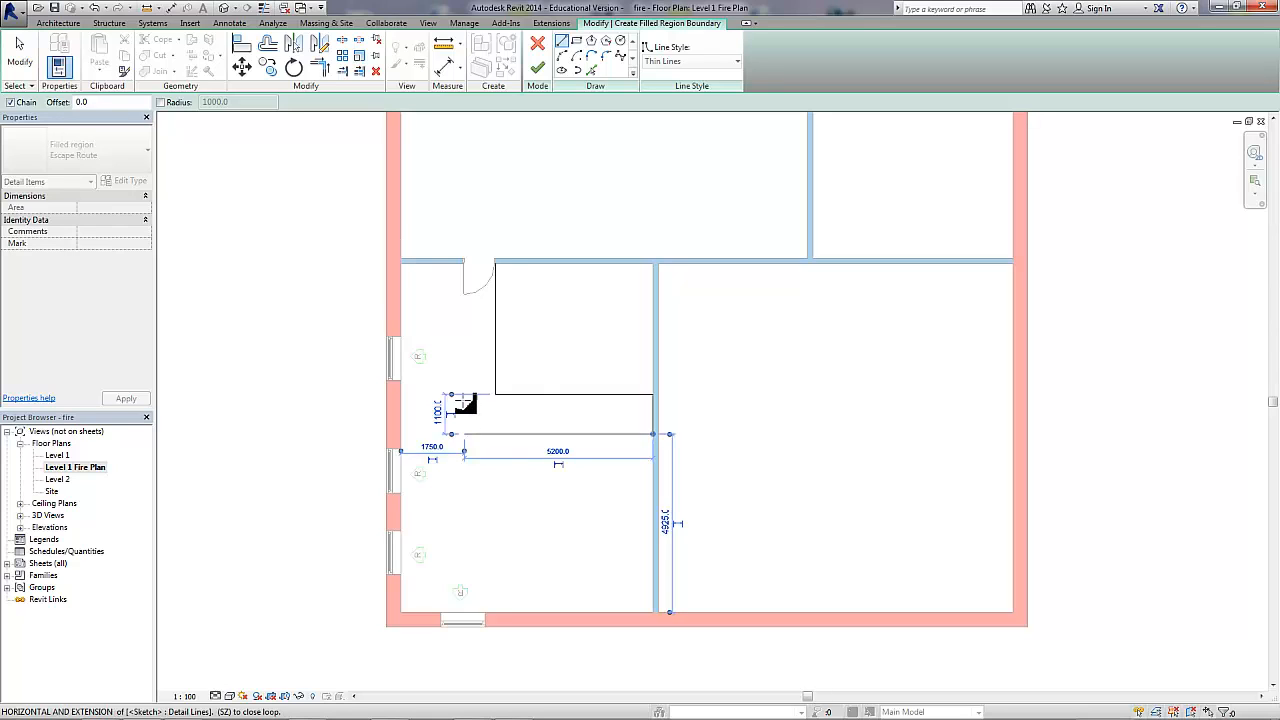
click(464, 263)
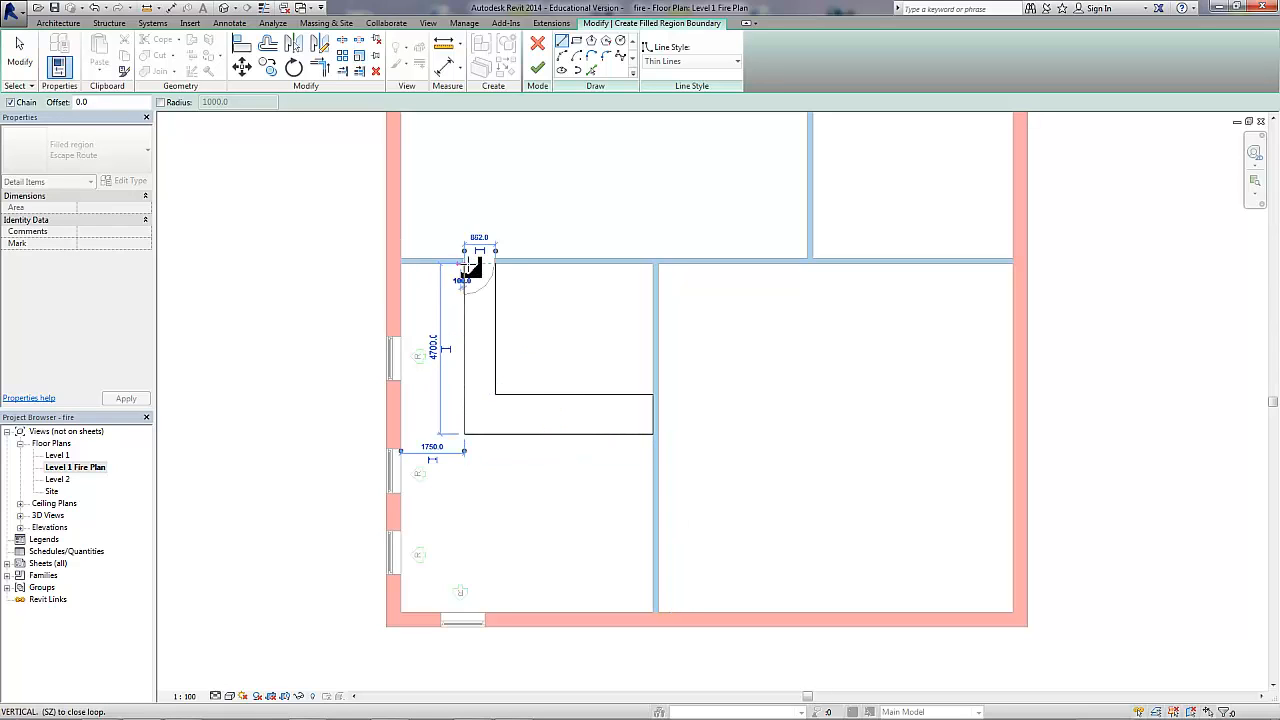
click(495, 264)
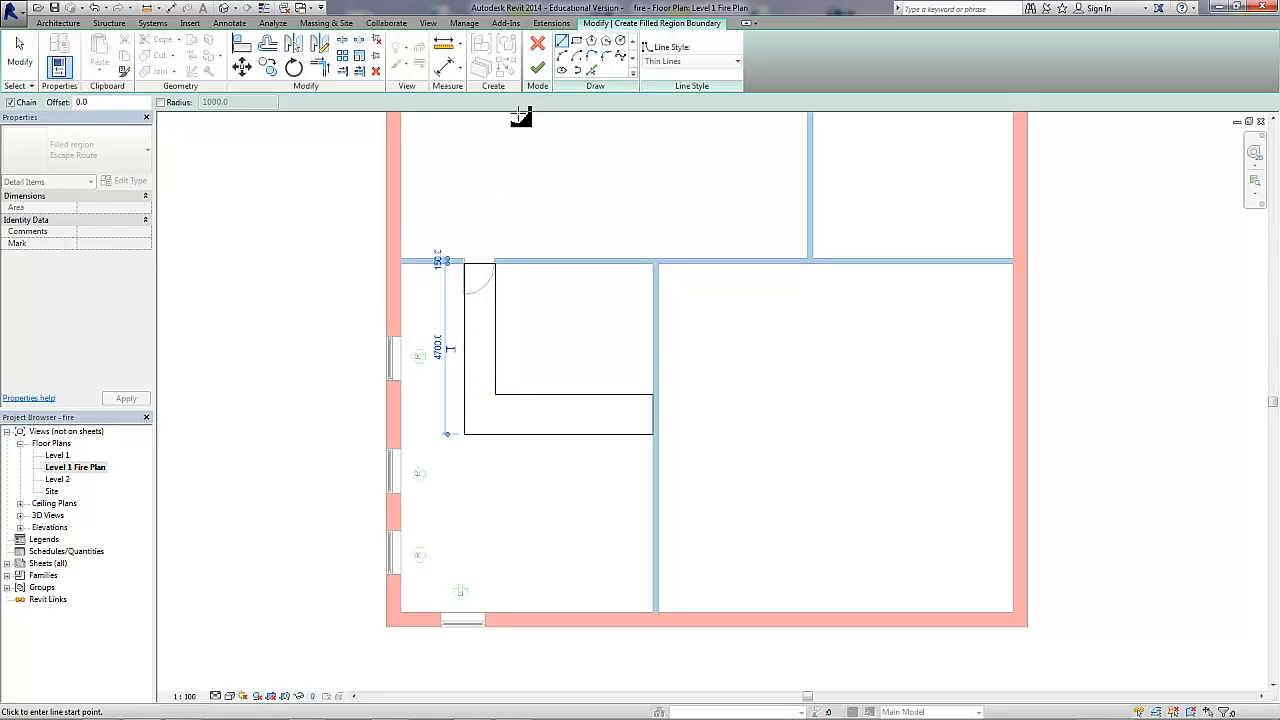
click(538, 68)
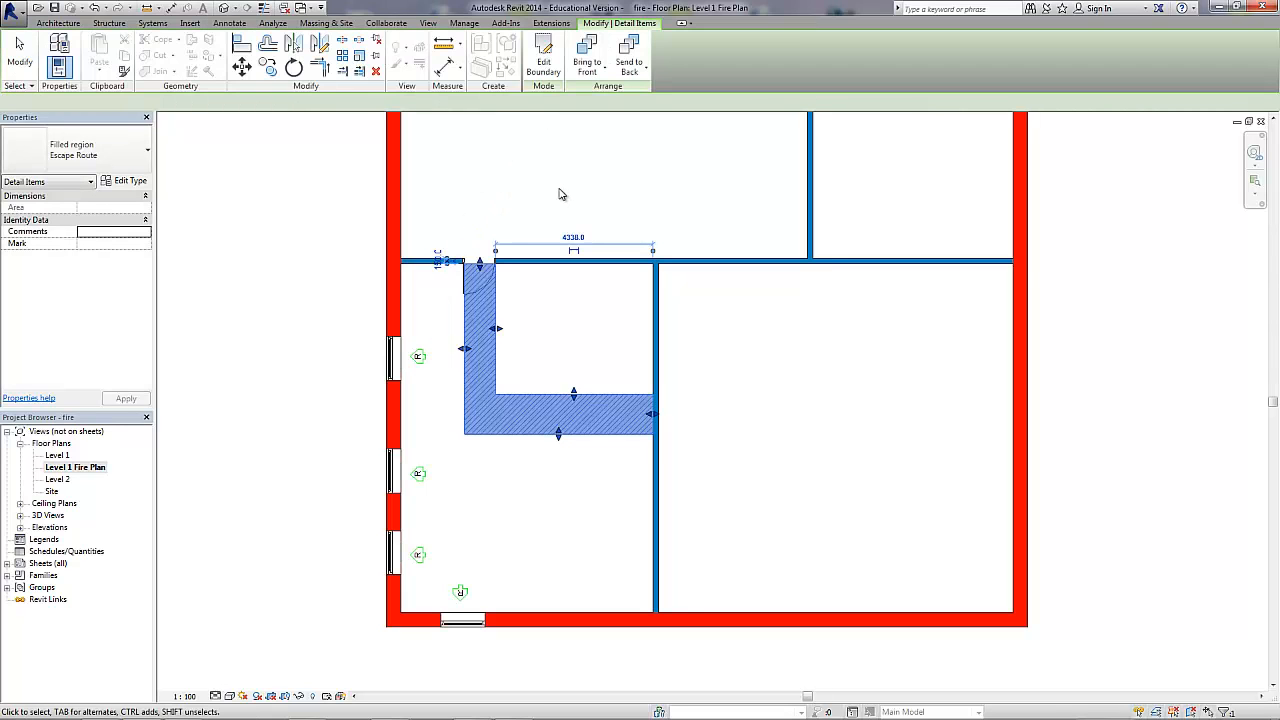
click(568, 203)
click(578, 354)
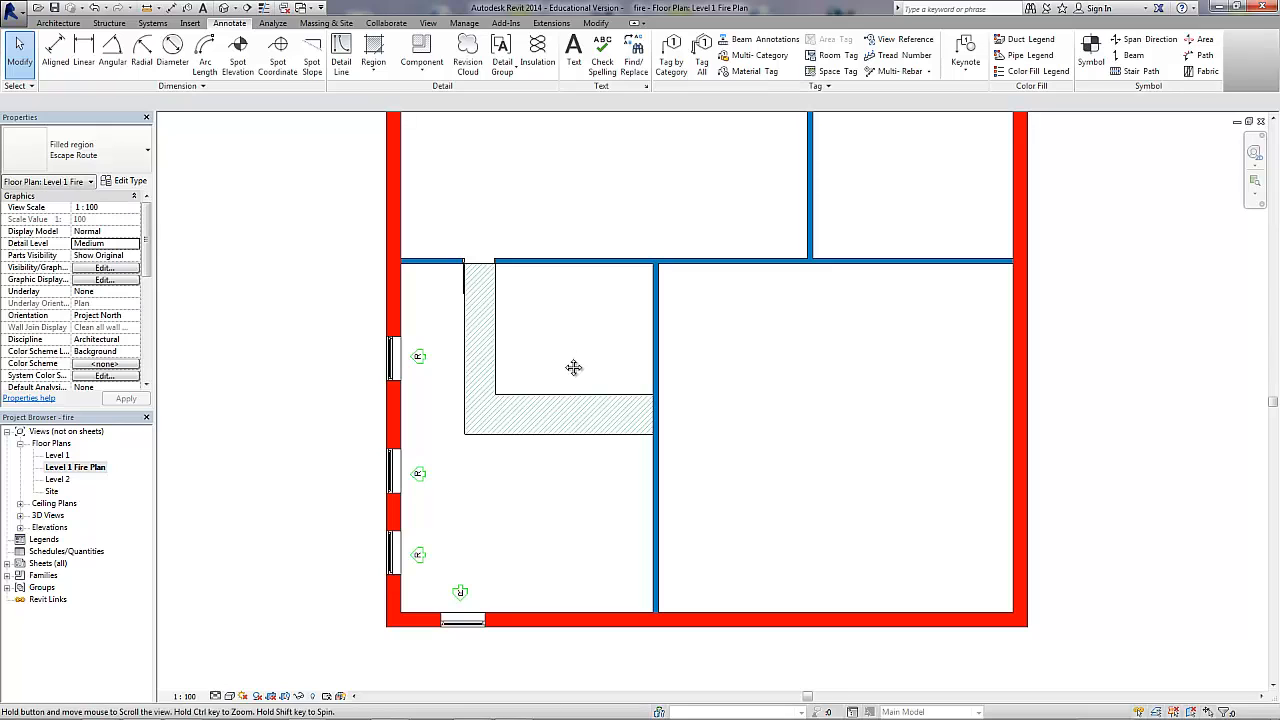
Send the Escape Route filled region behind the other detail items in the fire plan.
middle_drag(522, 344, 515, 354)
scroll(503, 355, up, 2)
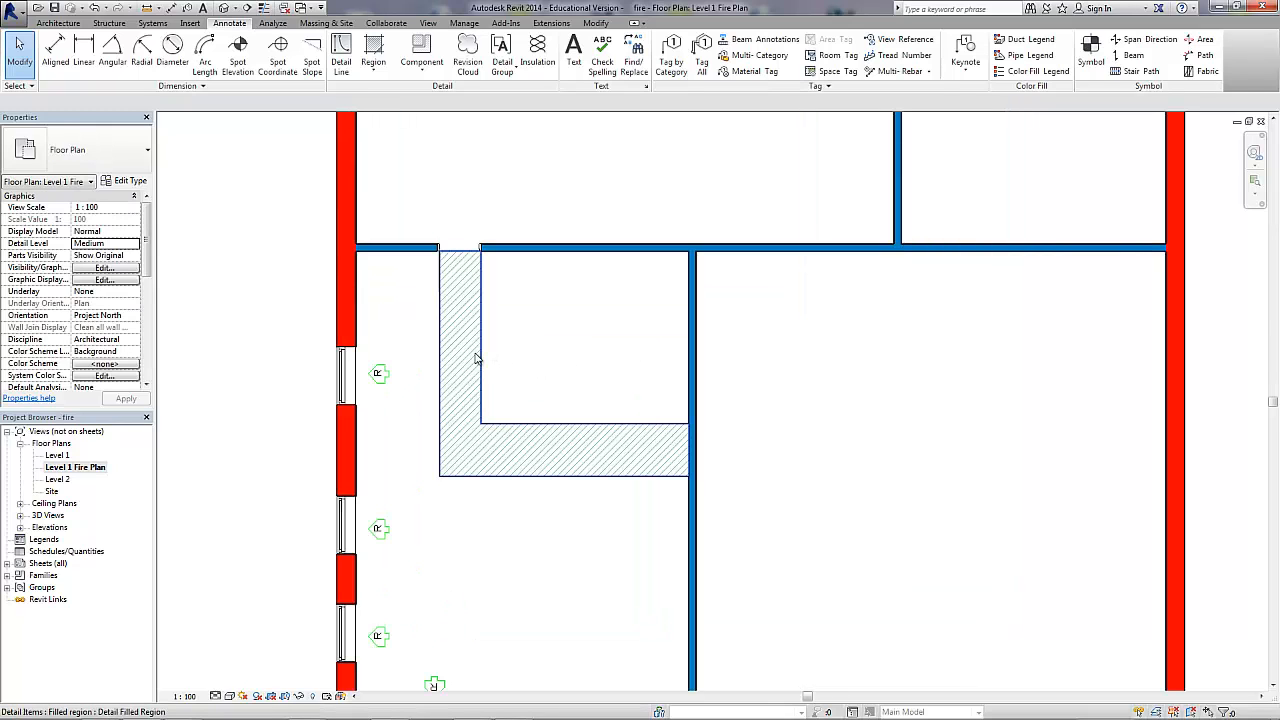
click(474, 357)
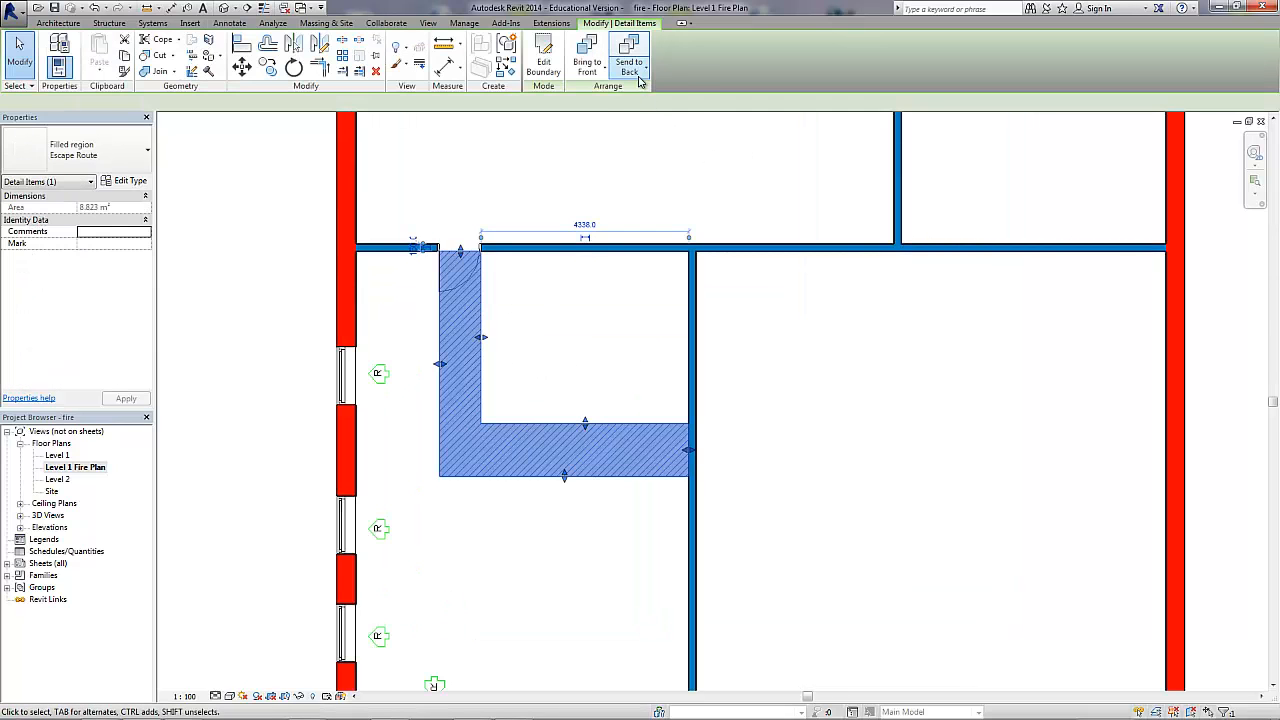
click(640, 73)
click(647, 94)
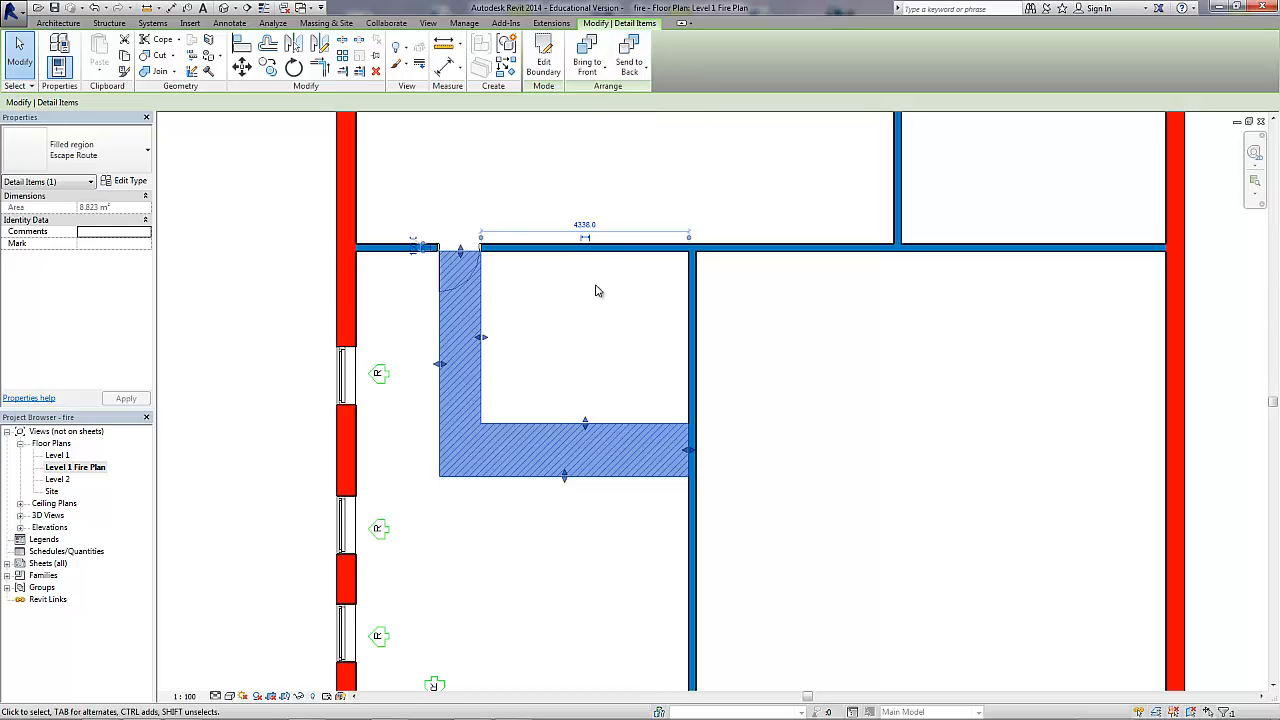
click(595, 291)
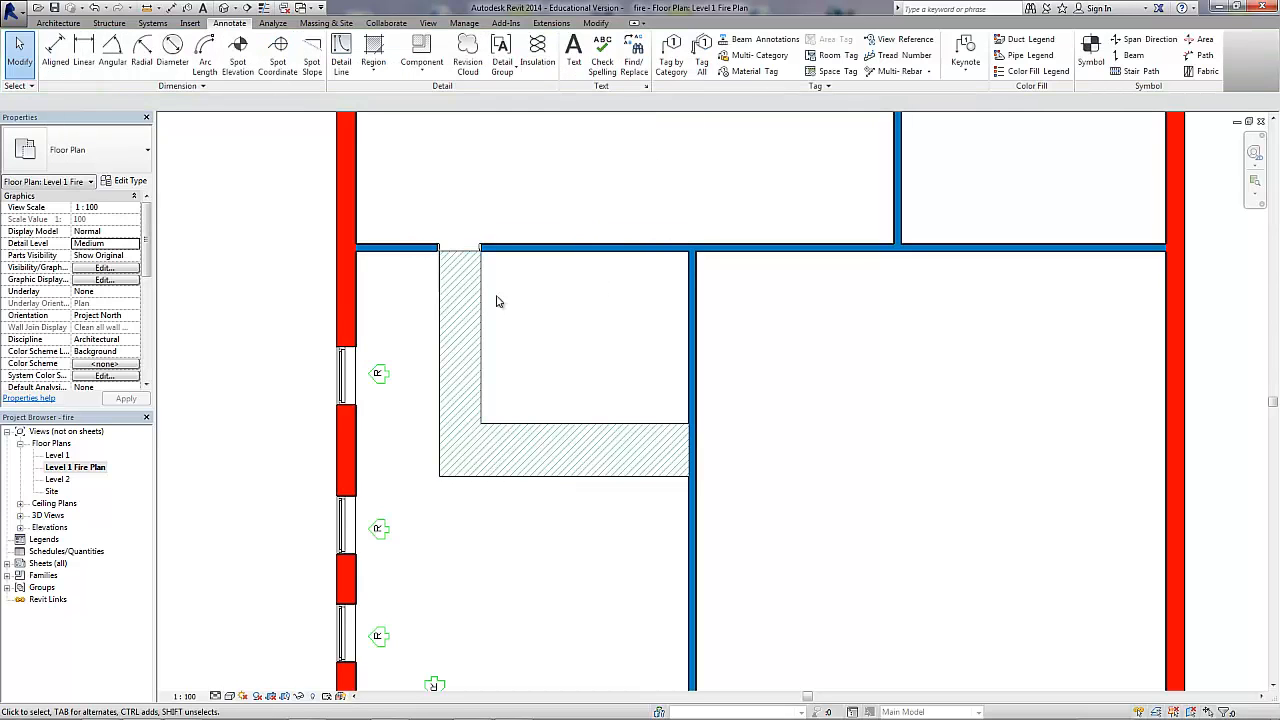
Set the Escape Route filled region type's background to Transparent and finish editing the region's boundary.
scroll(440, 293, up, 1)
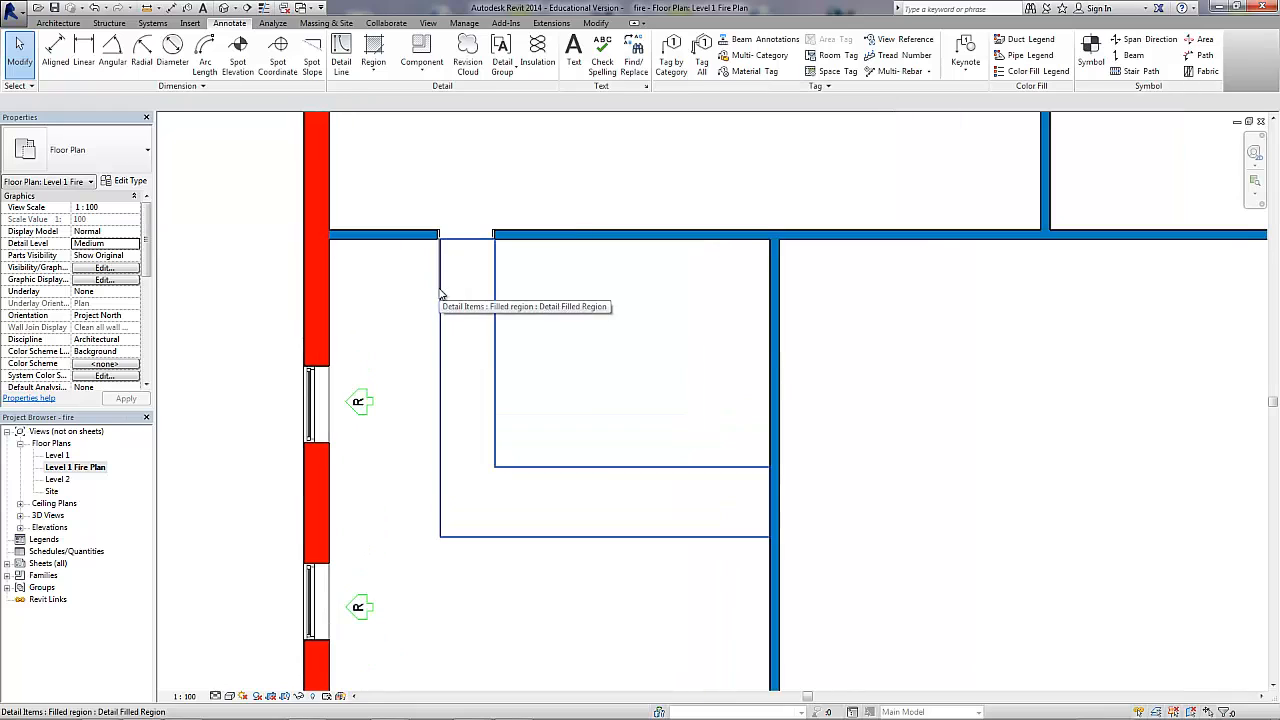
scroll(440, 293, up, 1)
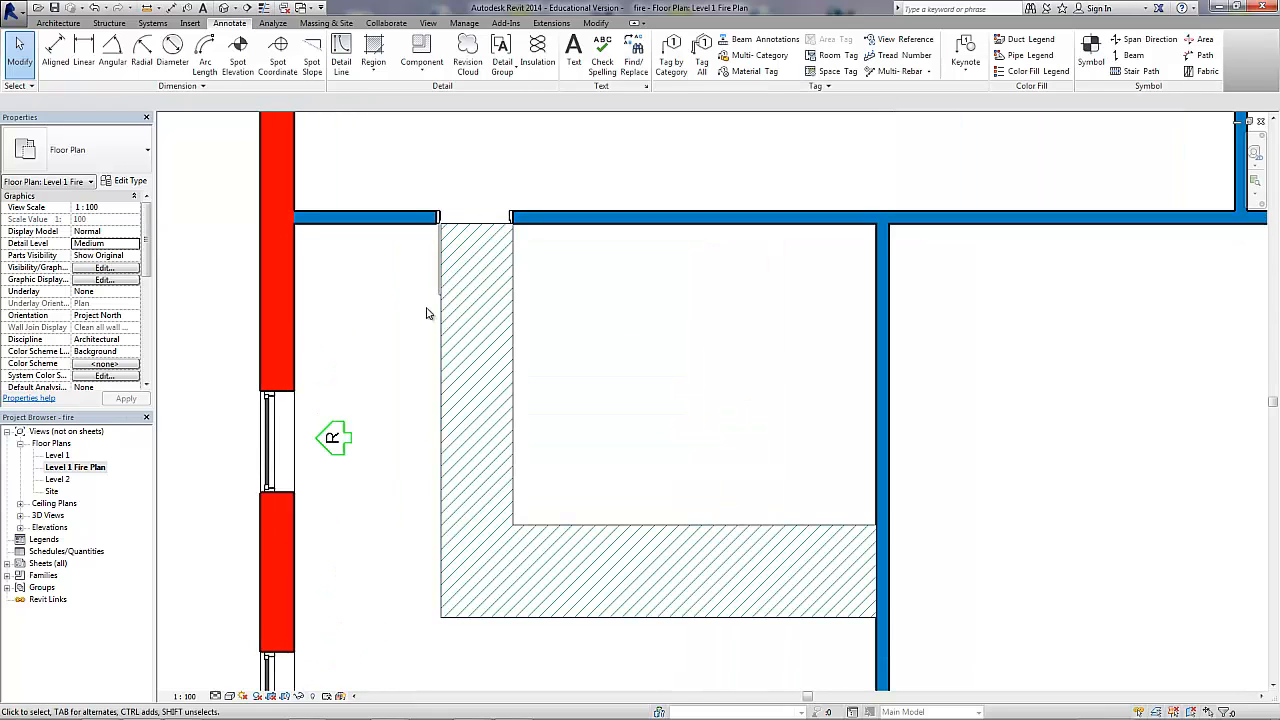
click(509, 318)
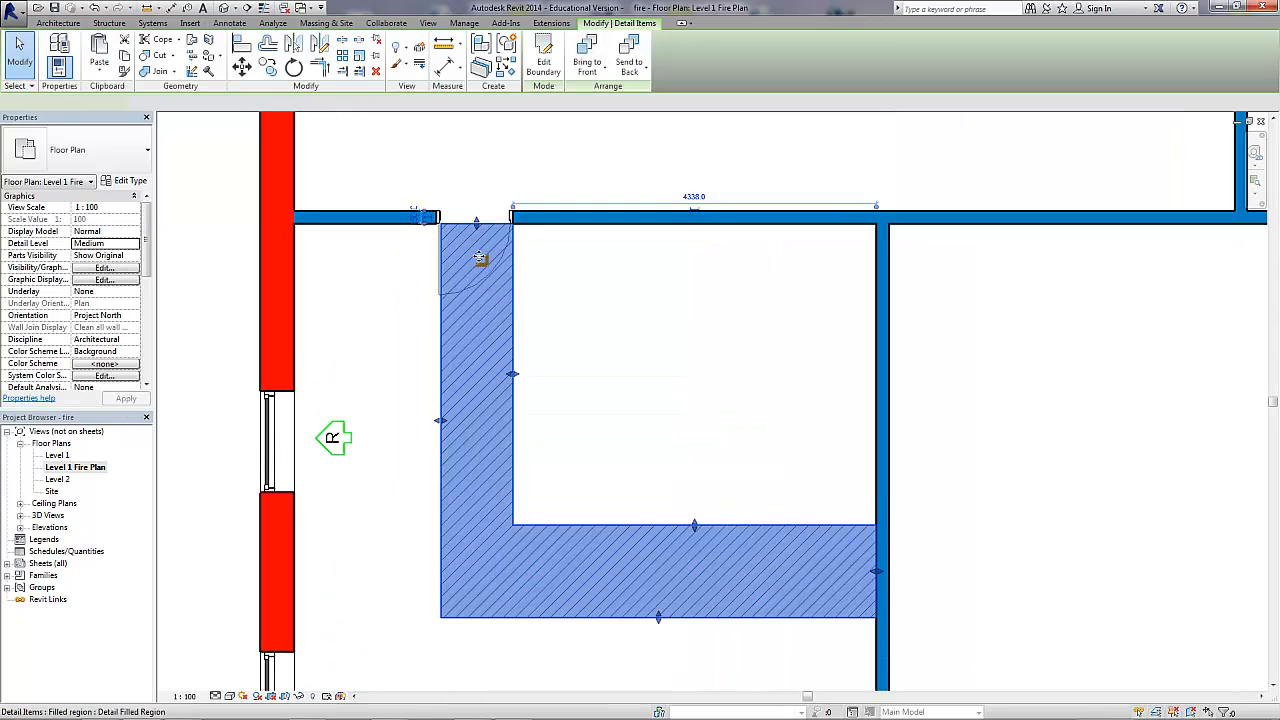
click(543, 55)
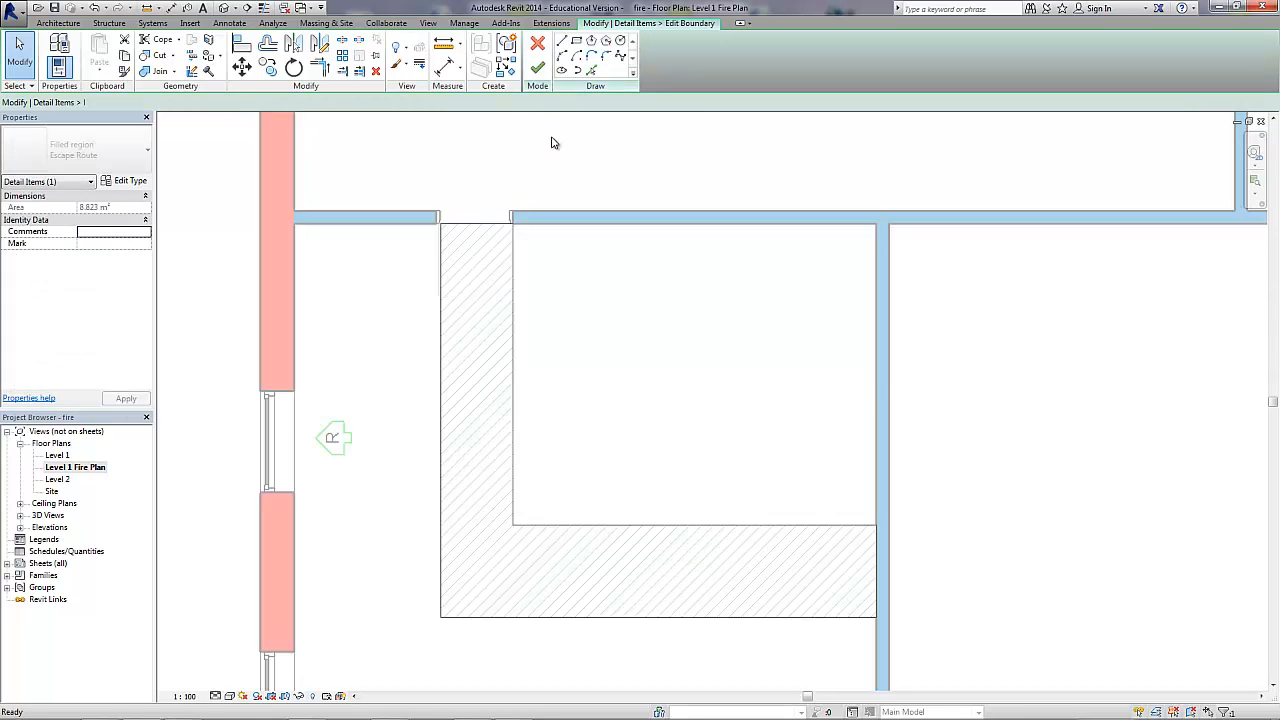
click(124, 180)
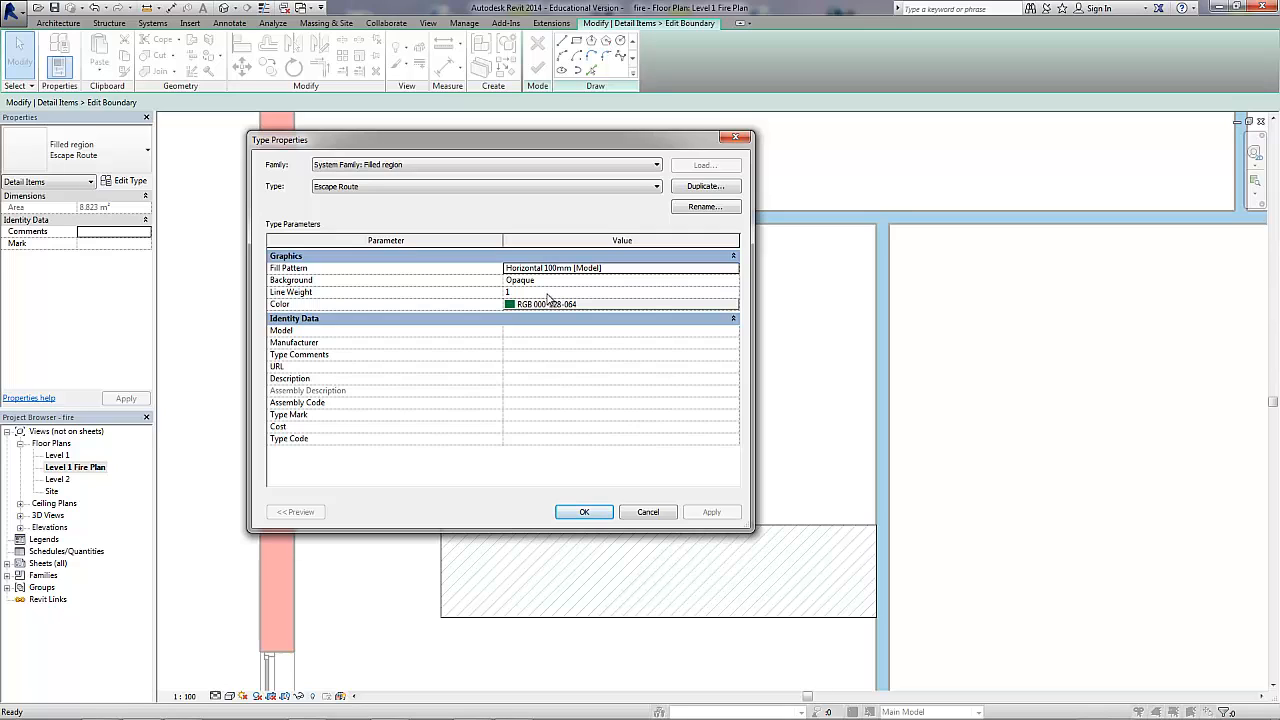
click(567, 282)
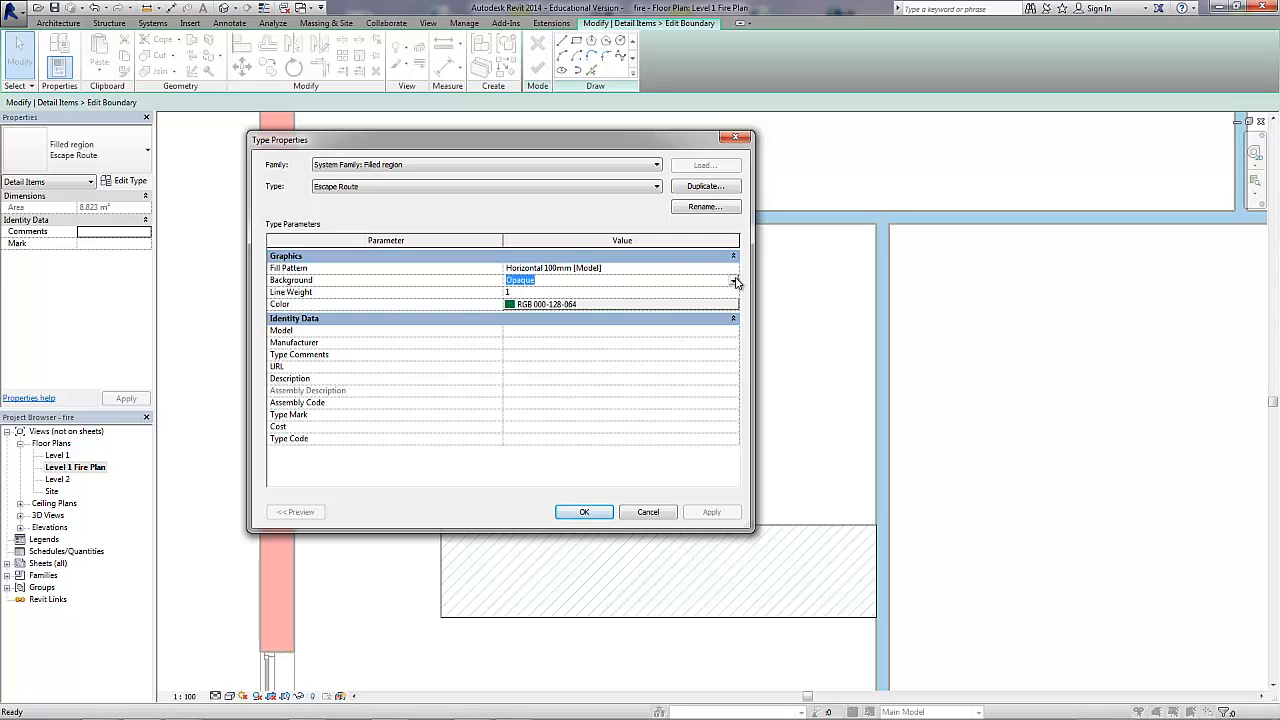
click(735, 282)
click(592, 303)
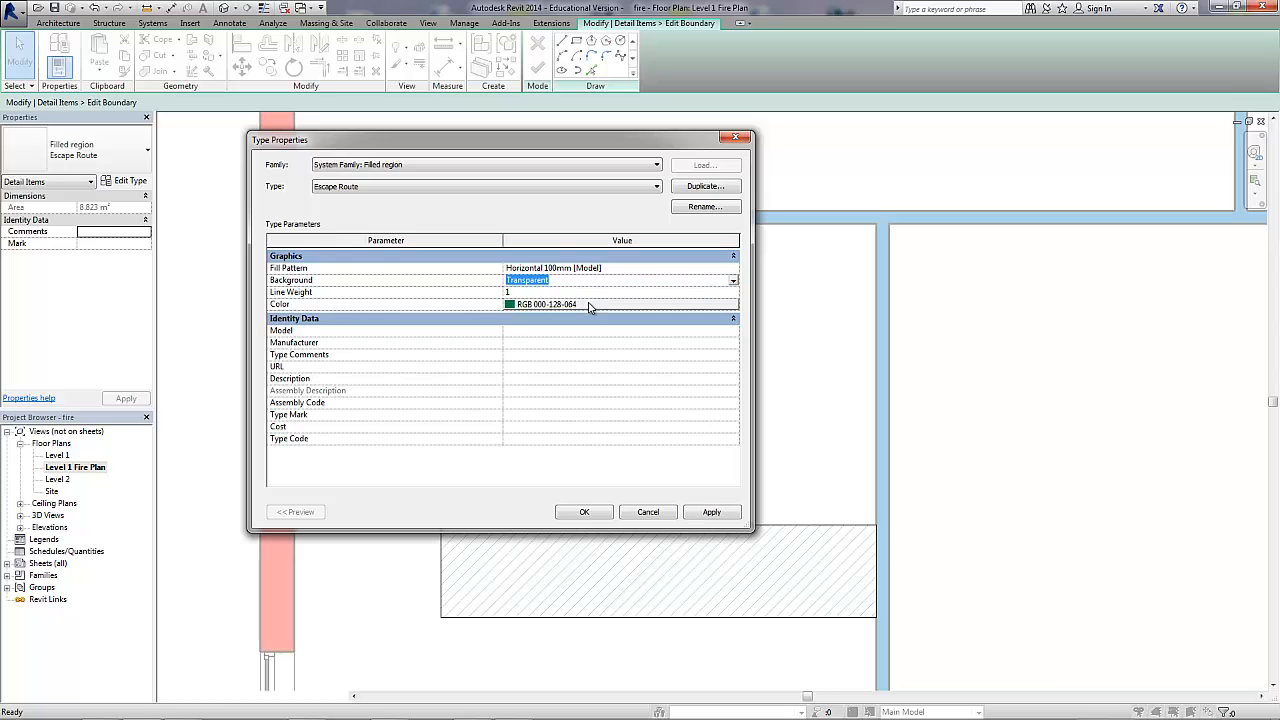
click(712, 512)
click(582, 513)
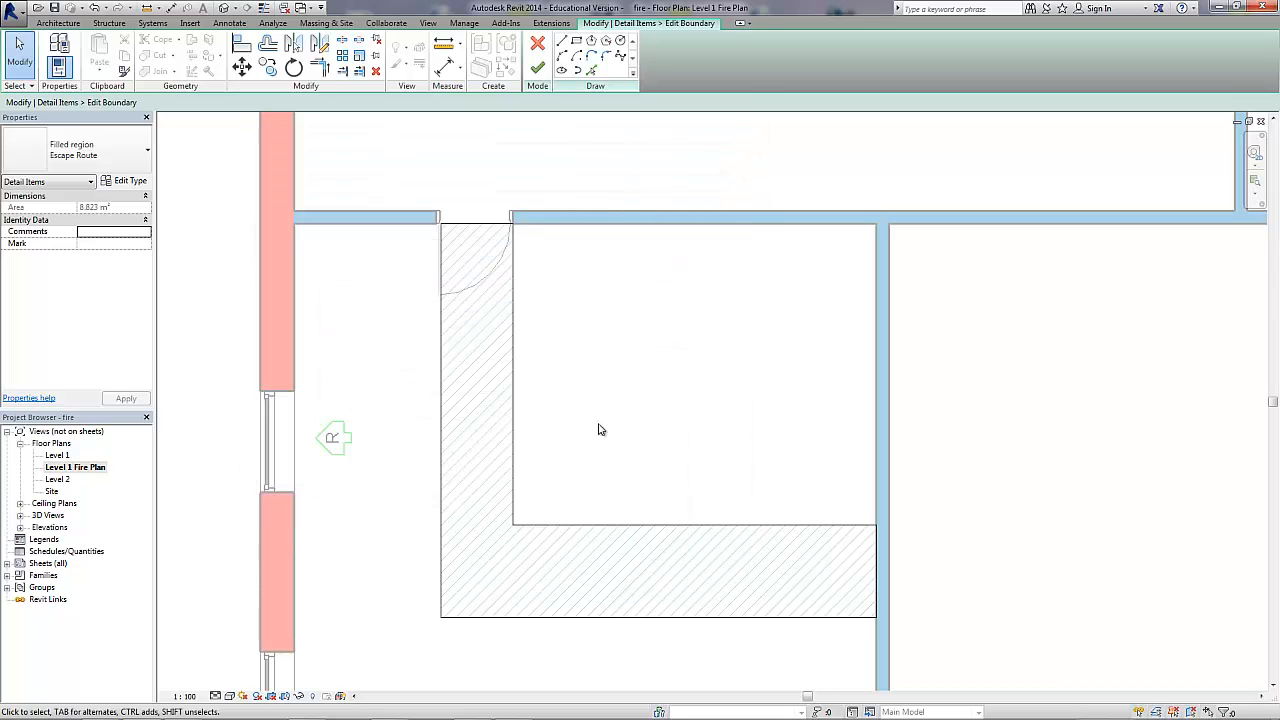
click(538, 72)
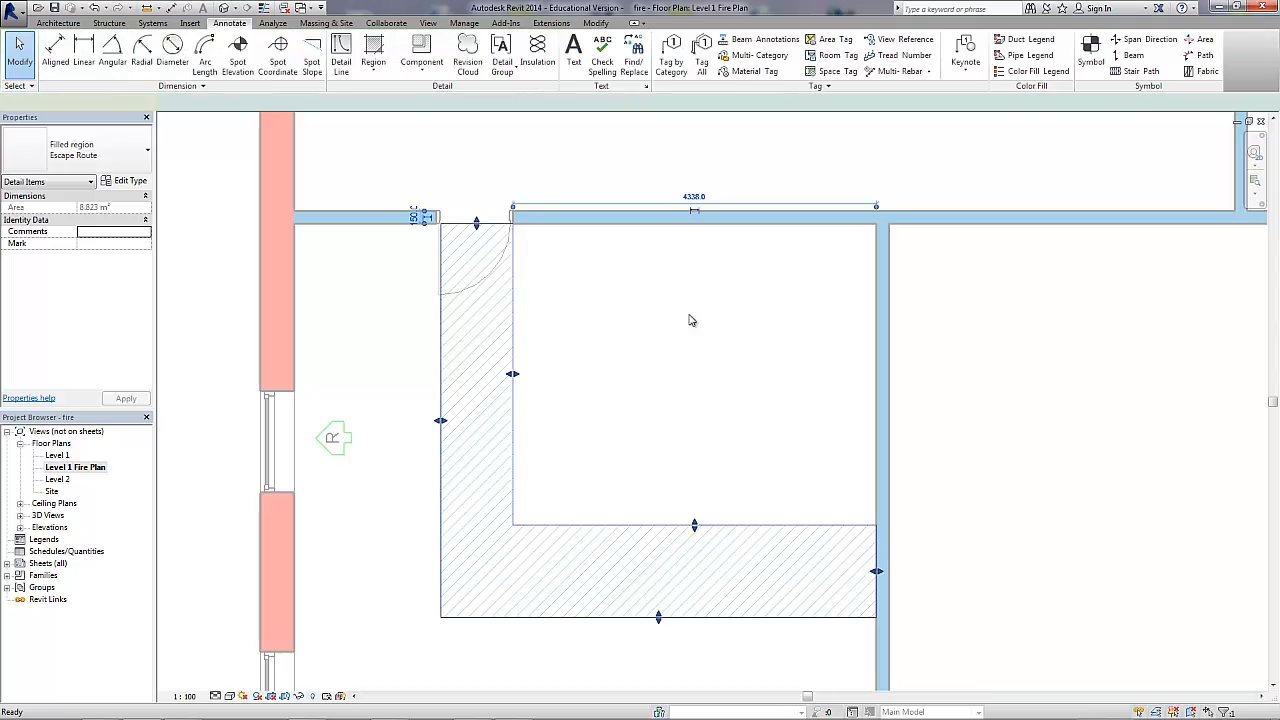
click(669, 316)
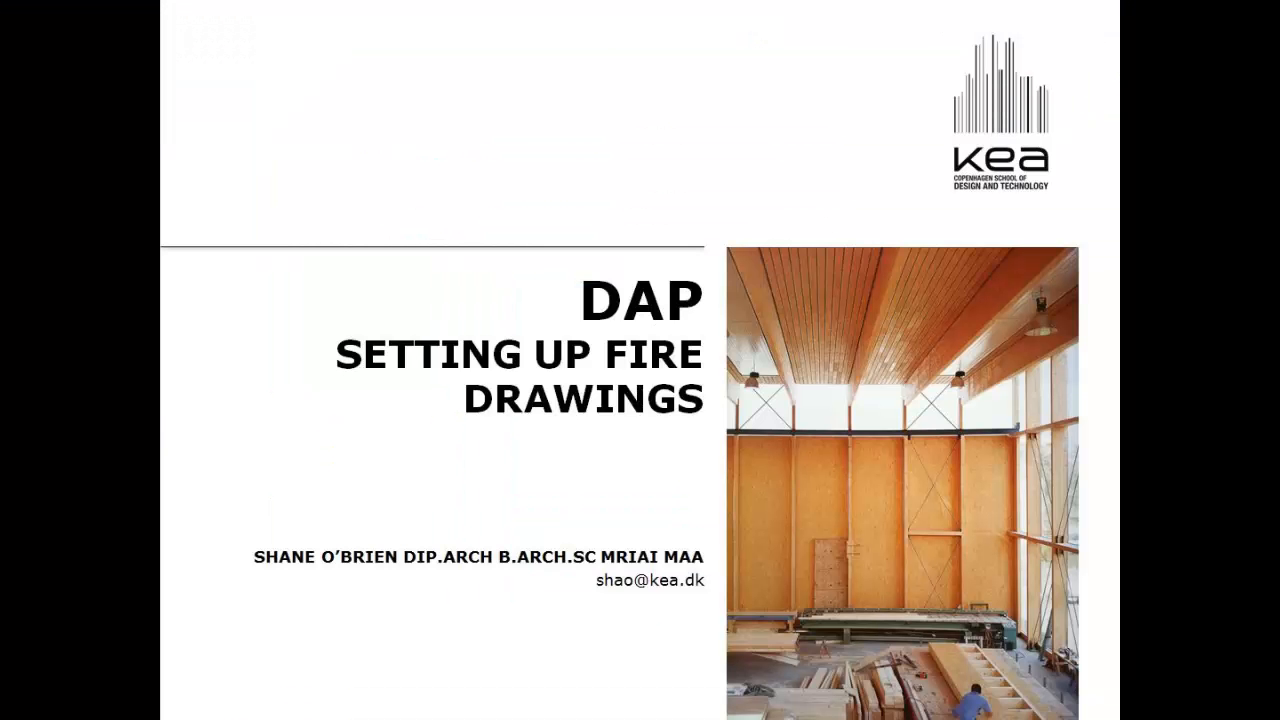